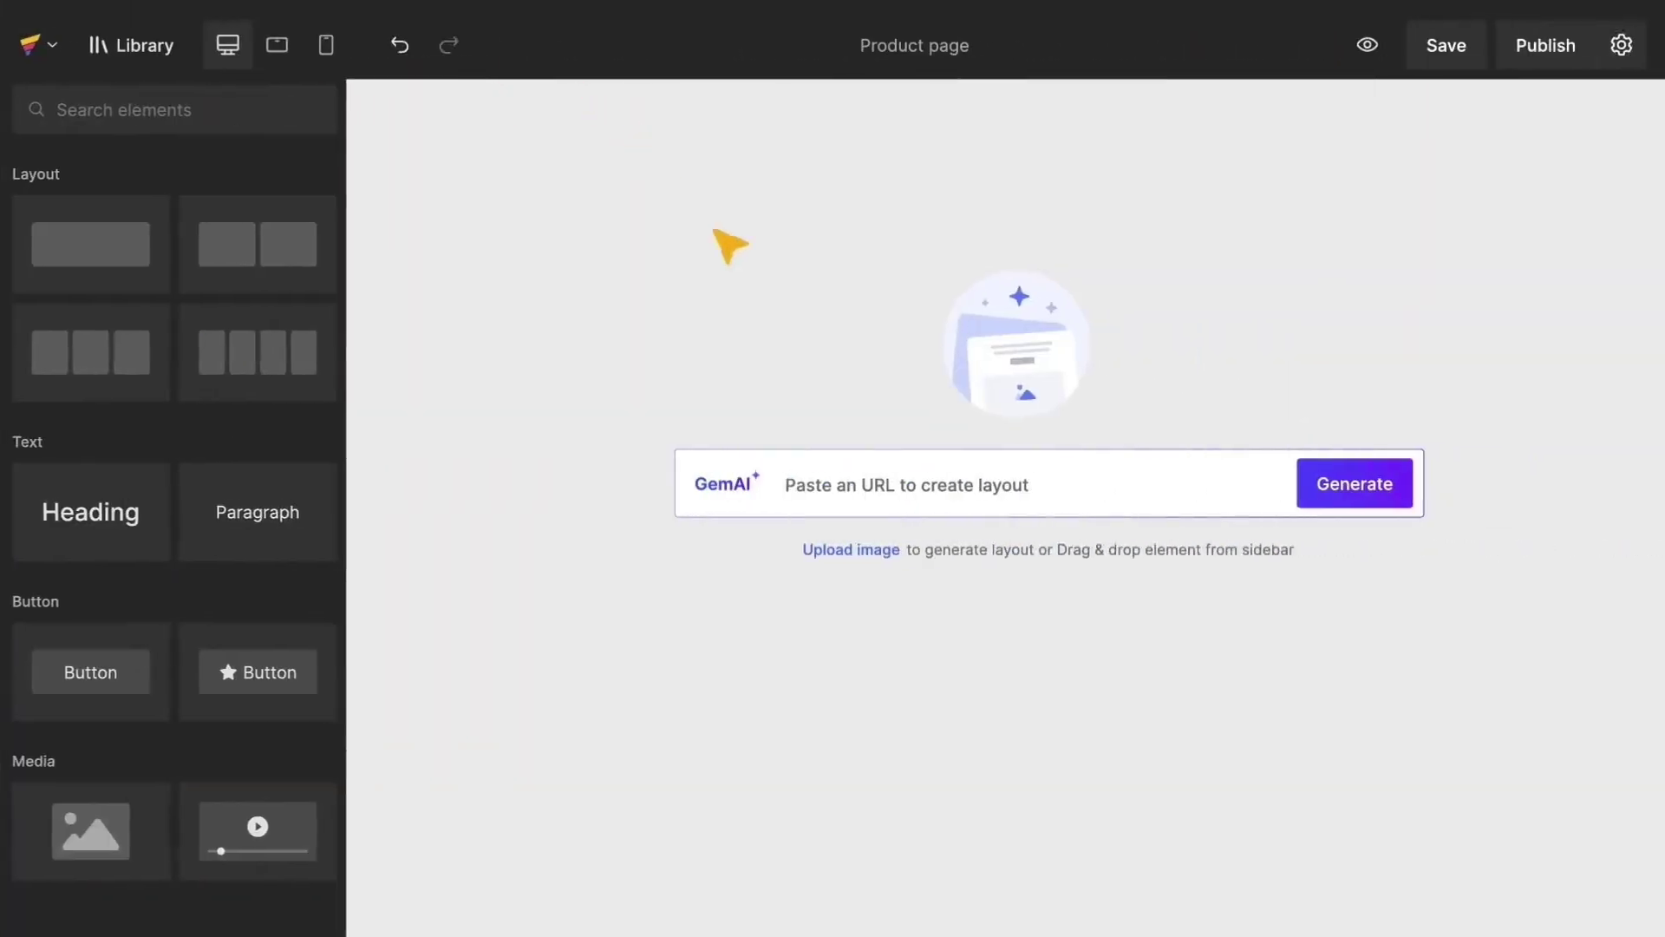
Generate the product page layout and place the gallery thumbnails below the main image
left_click(1358, 487)
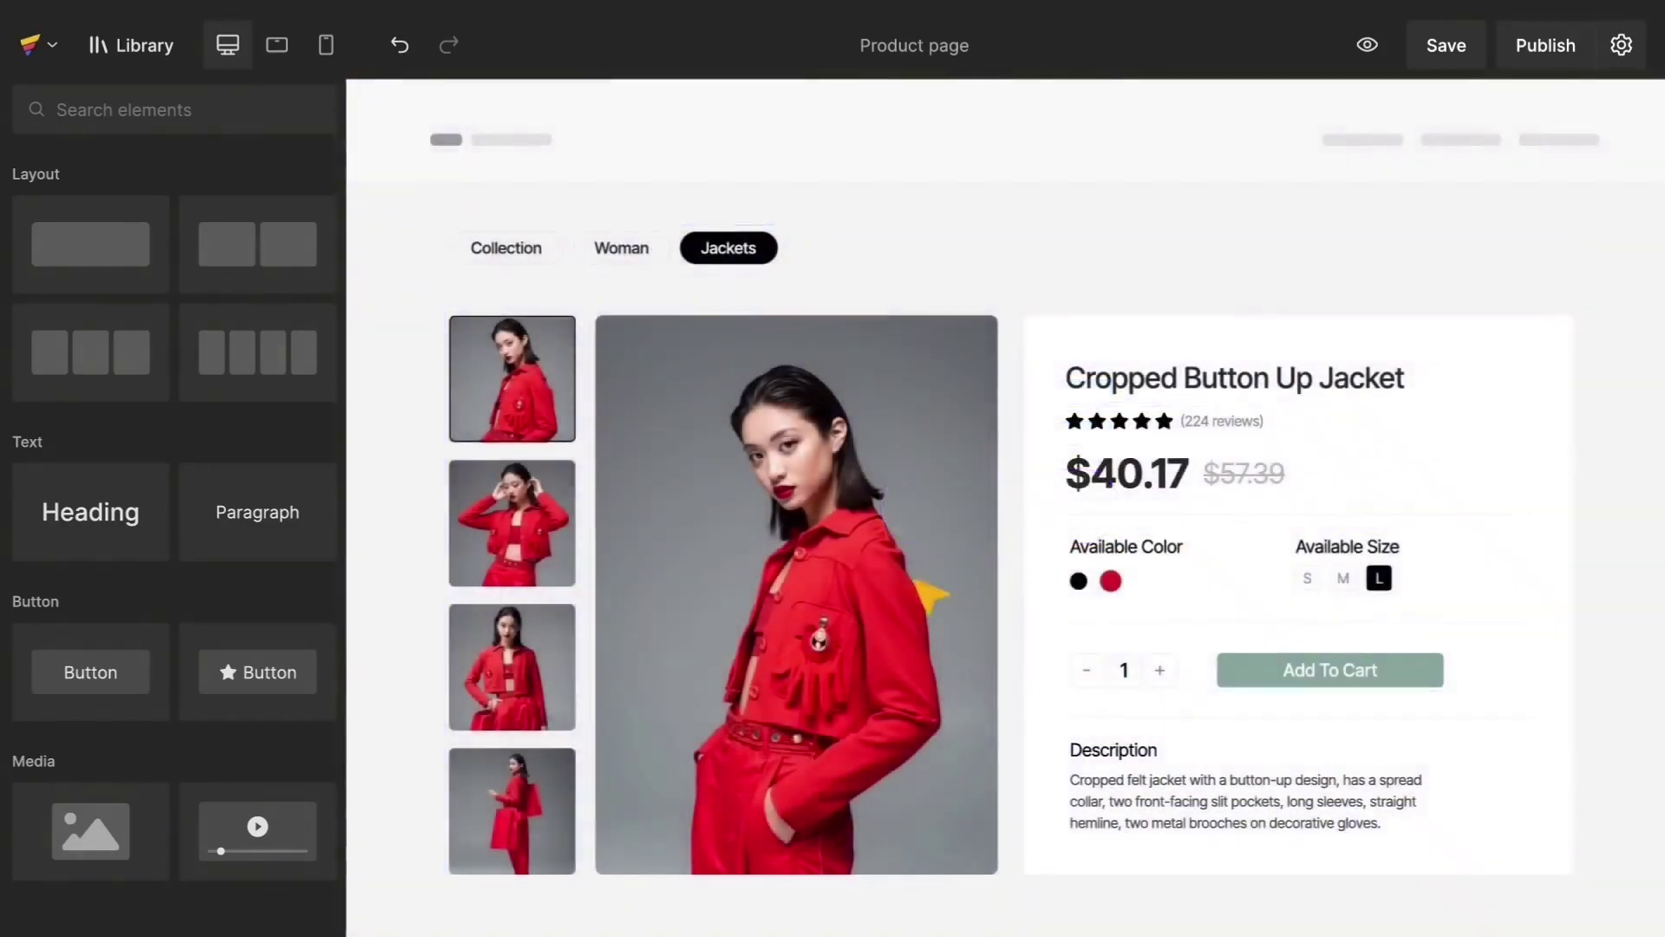
left_click(815, 602)
left_click(52, 313)
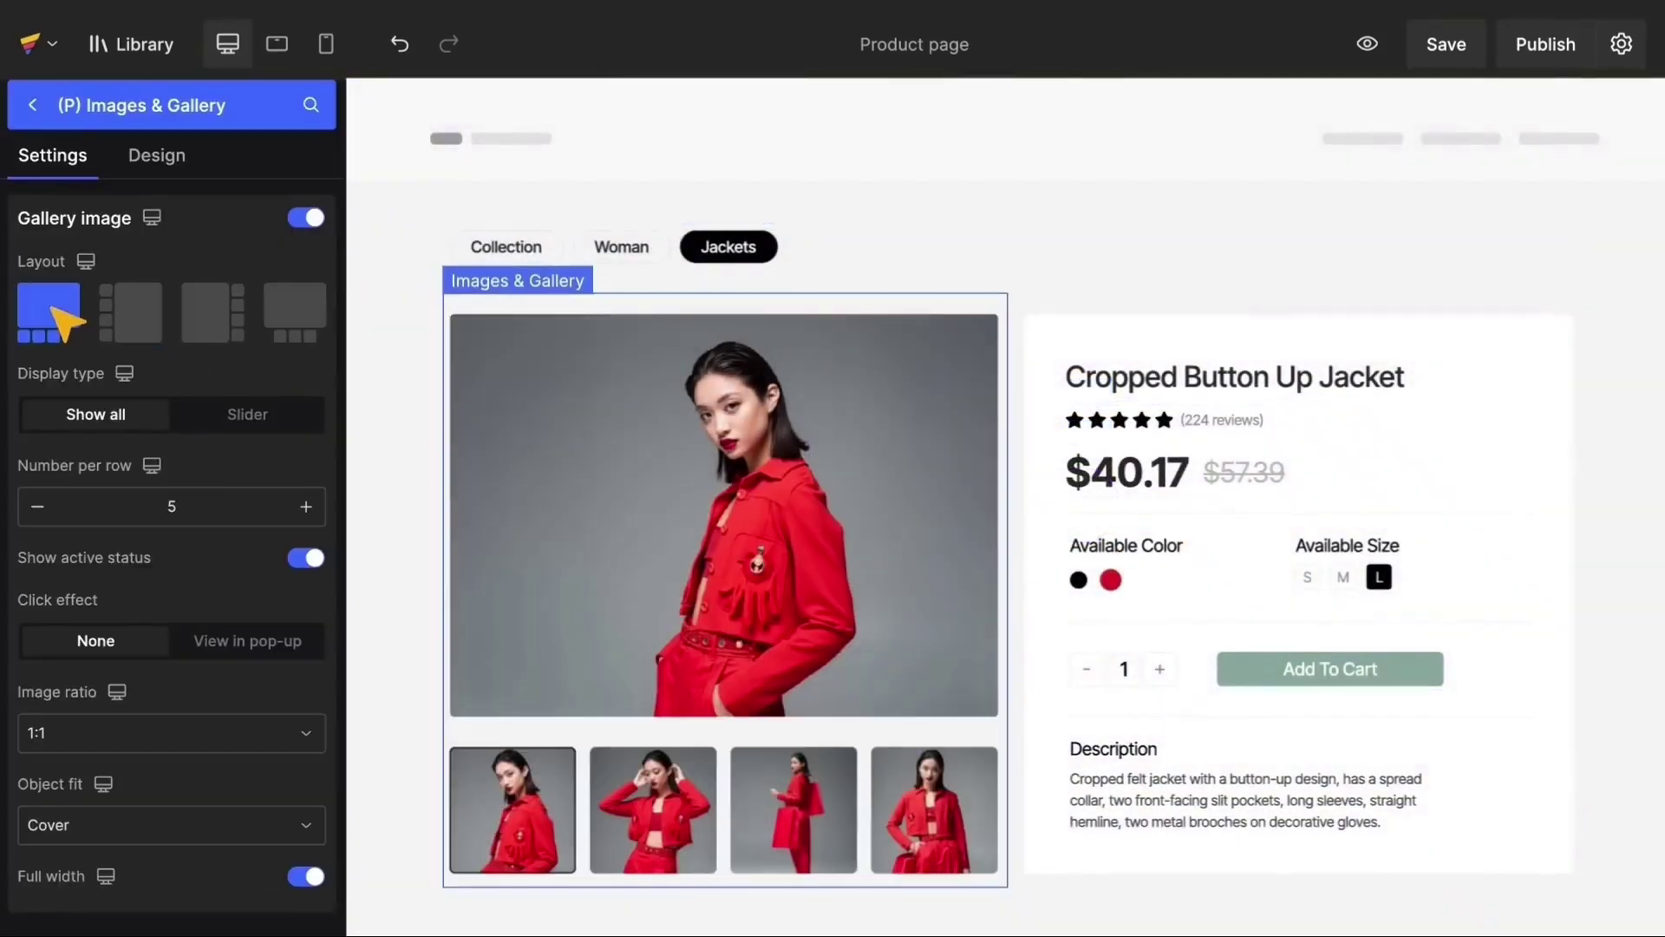
key("Escape")
Add the Fashion Tour template from the Product Page library to the page
left_click(130, 45)
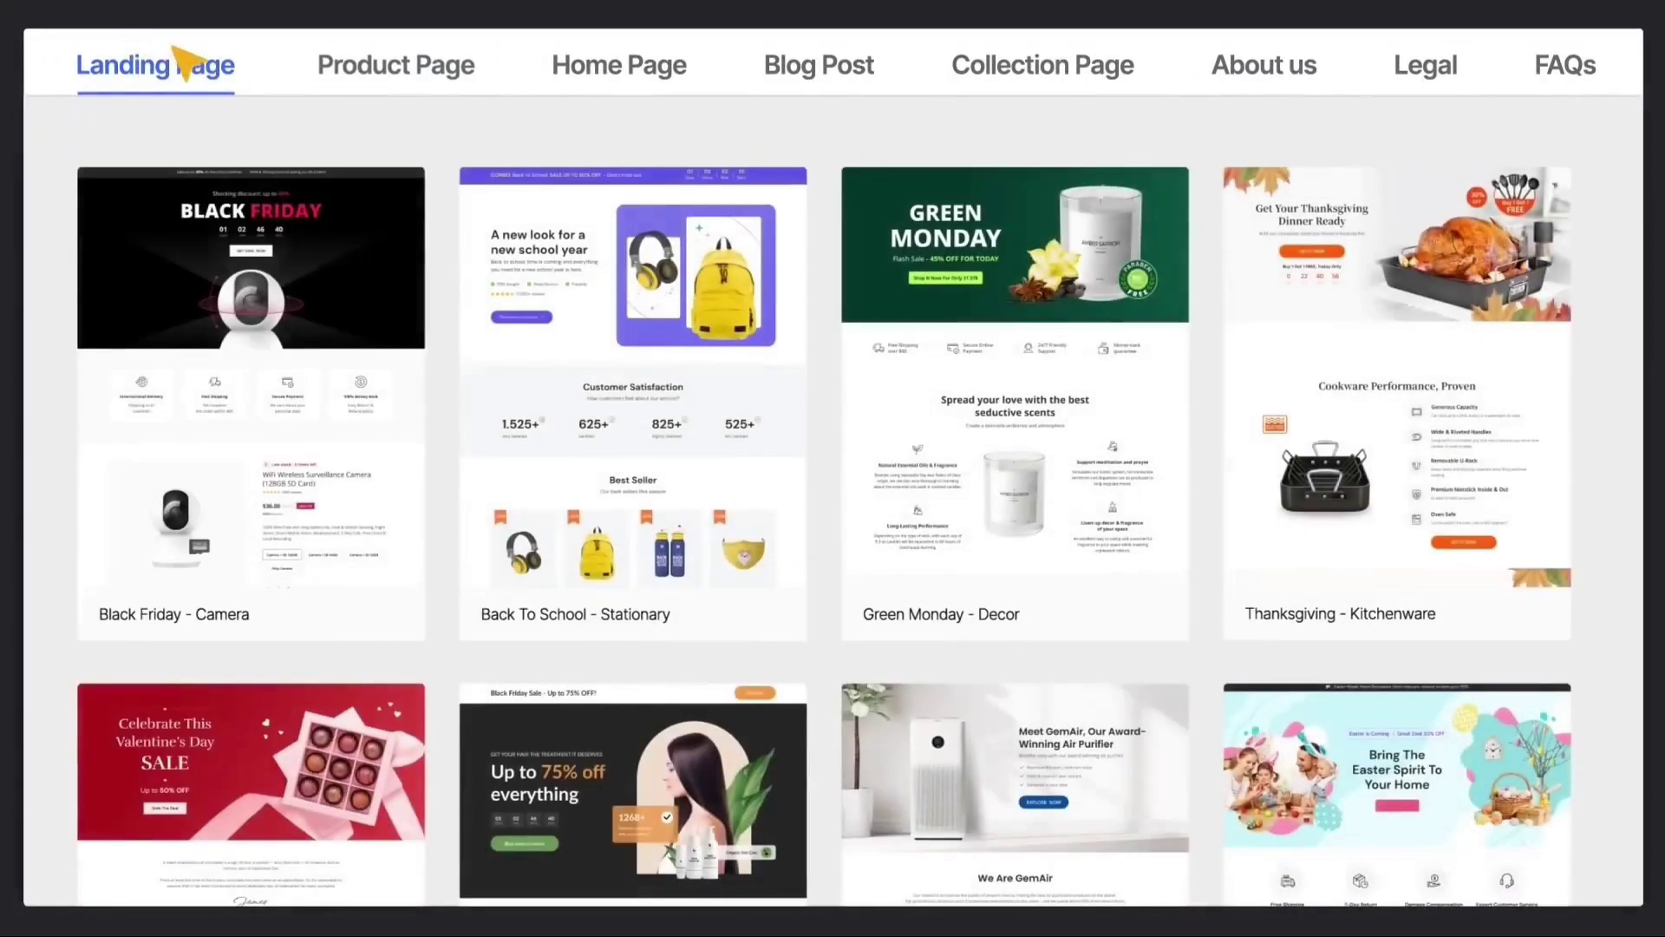
left_click(422, 78)
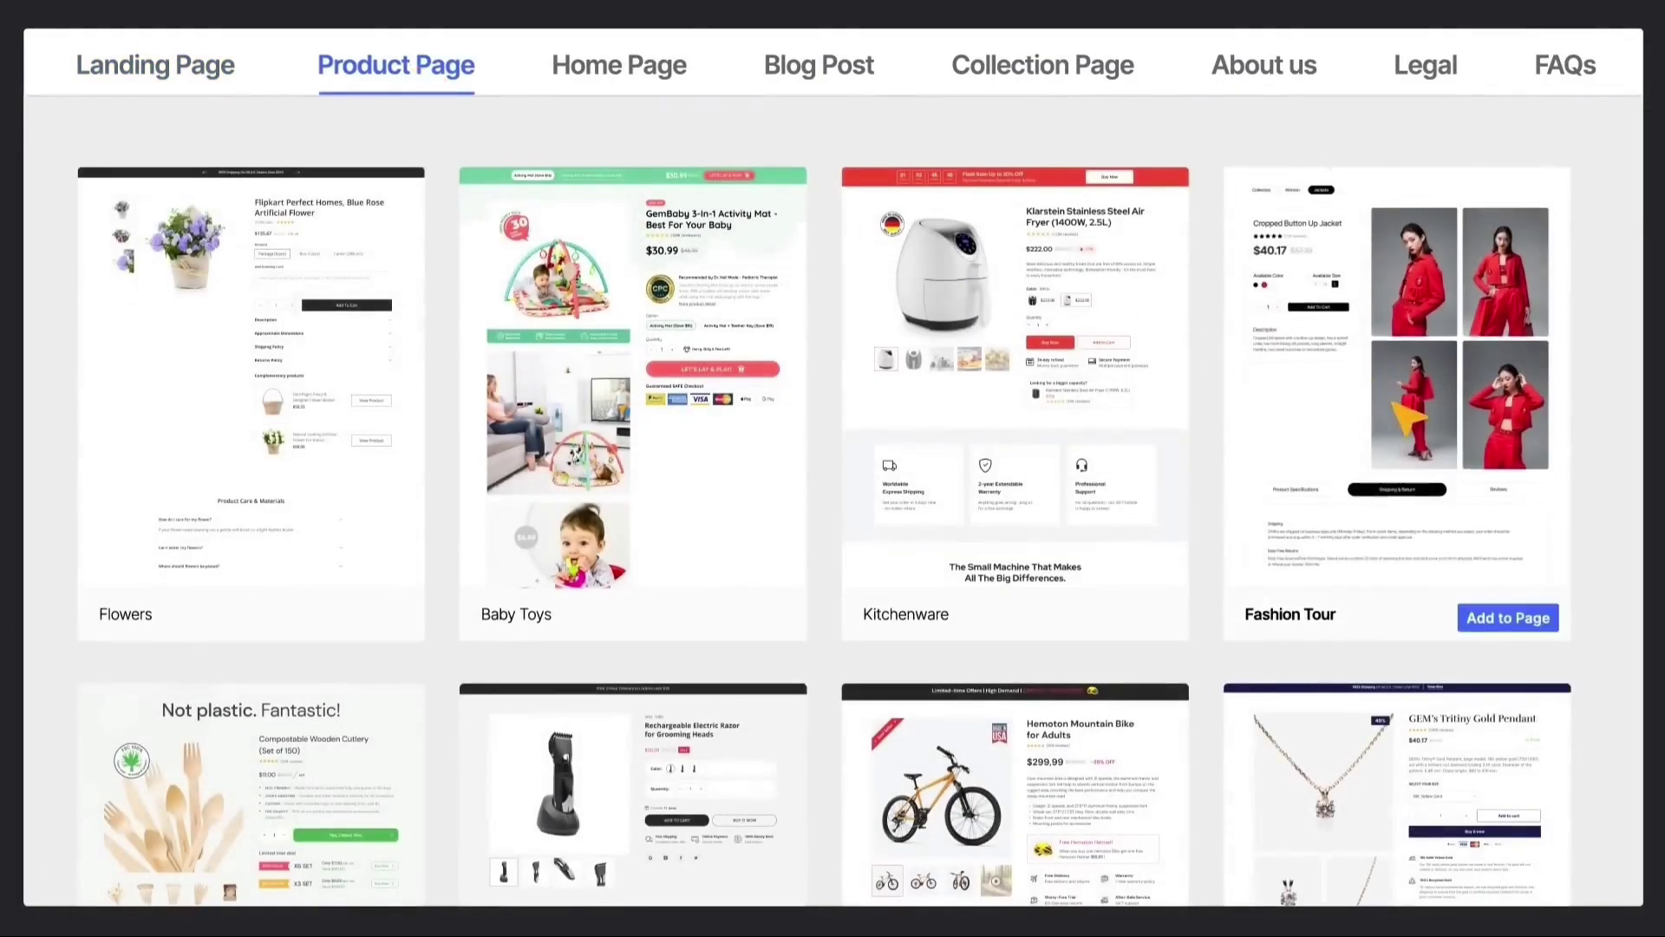
left_click(1510, 619)
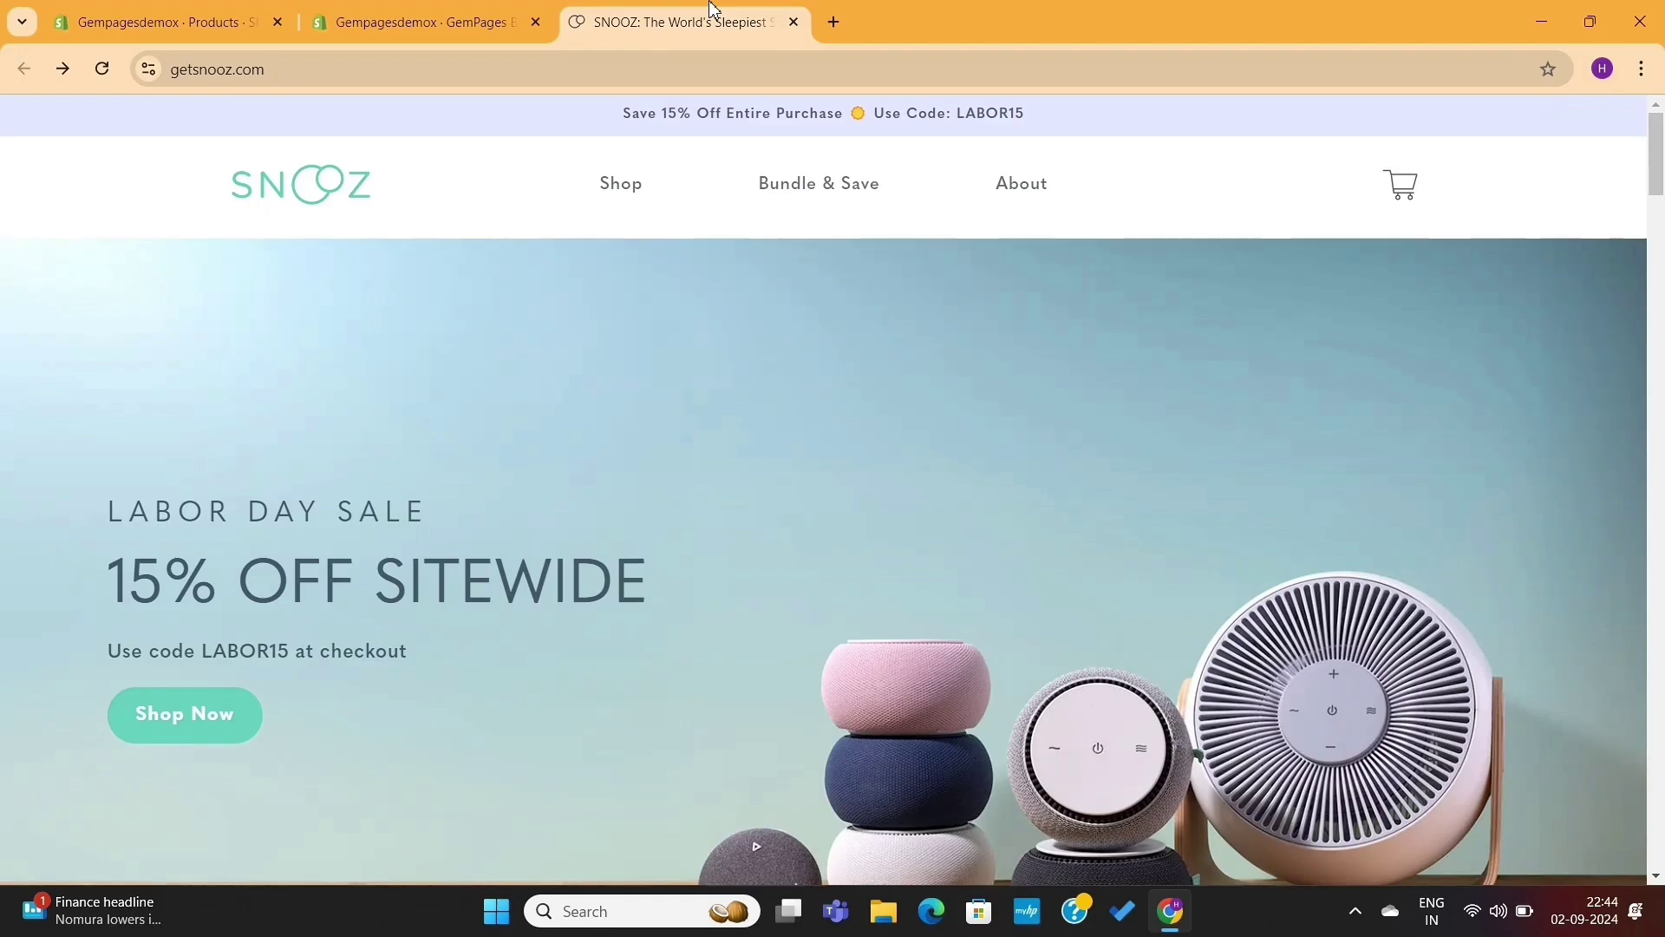
mouse_move(652, 330)
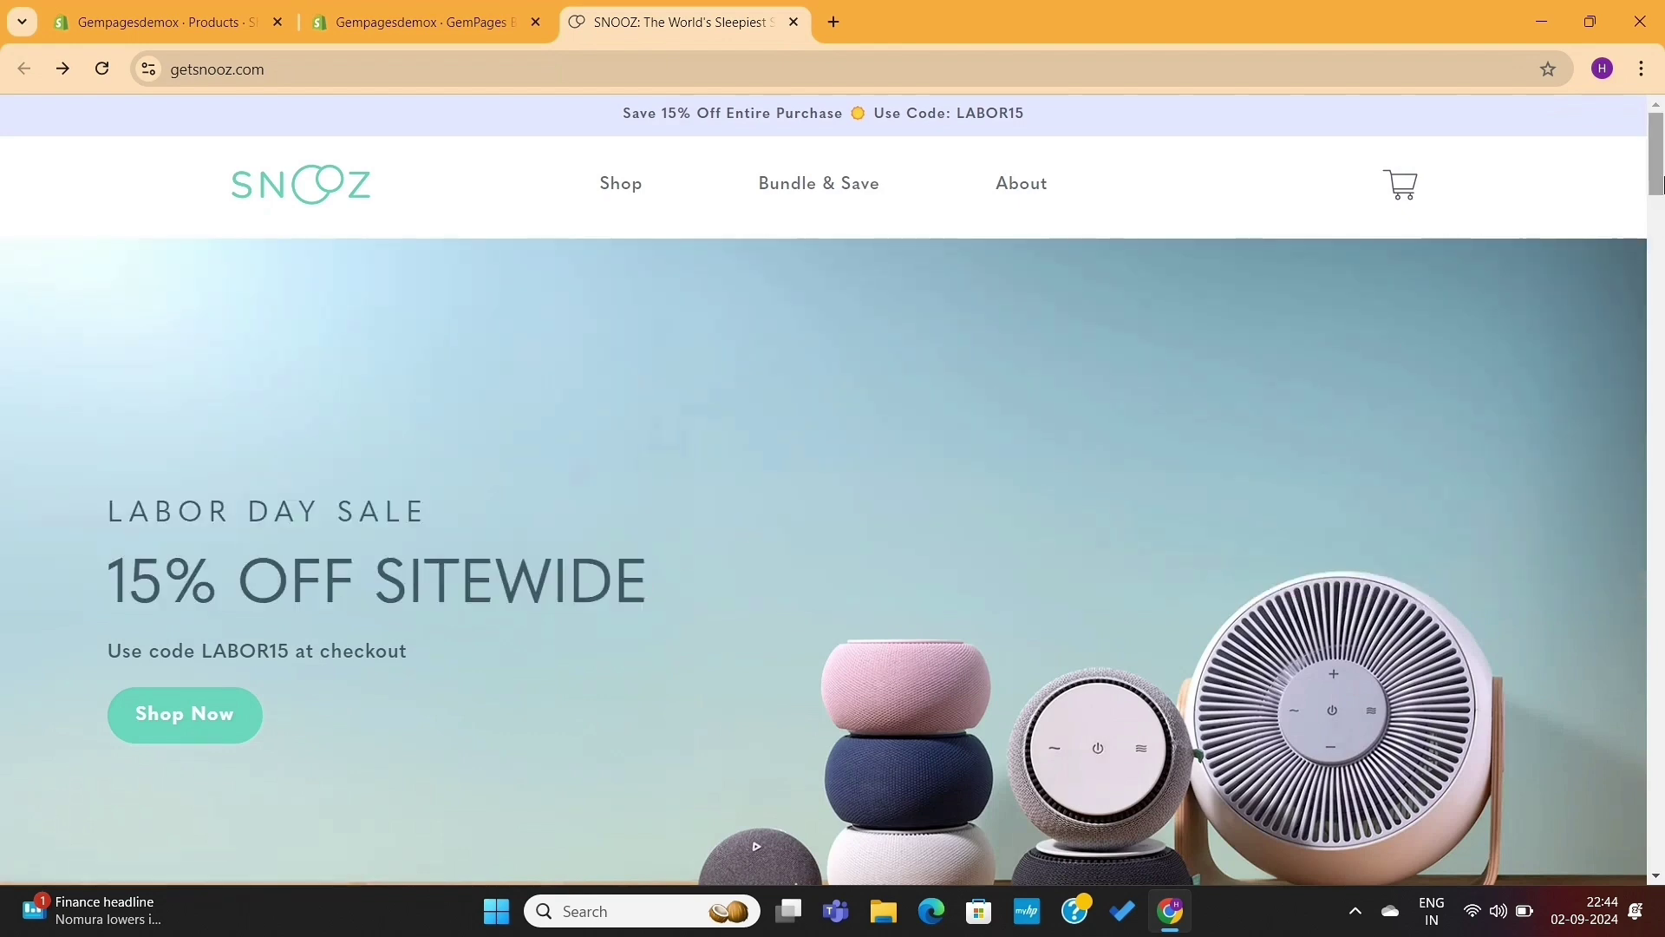
Scroll the SNOOZ homepage and select its web address in the address bar
left_click_drag(1657, 182, 1660, 145)
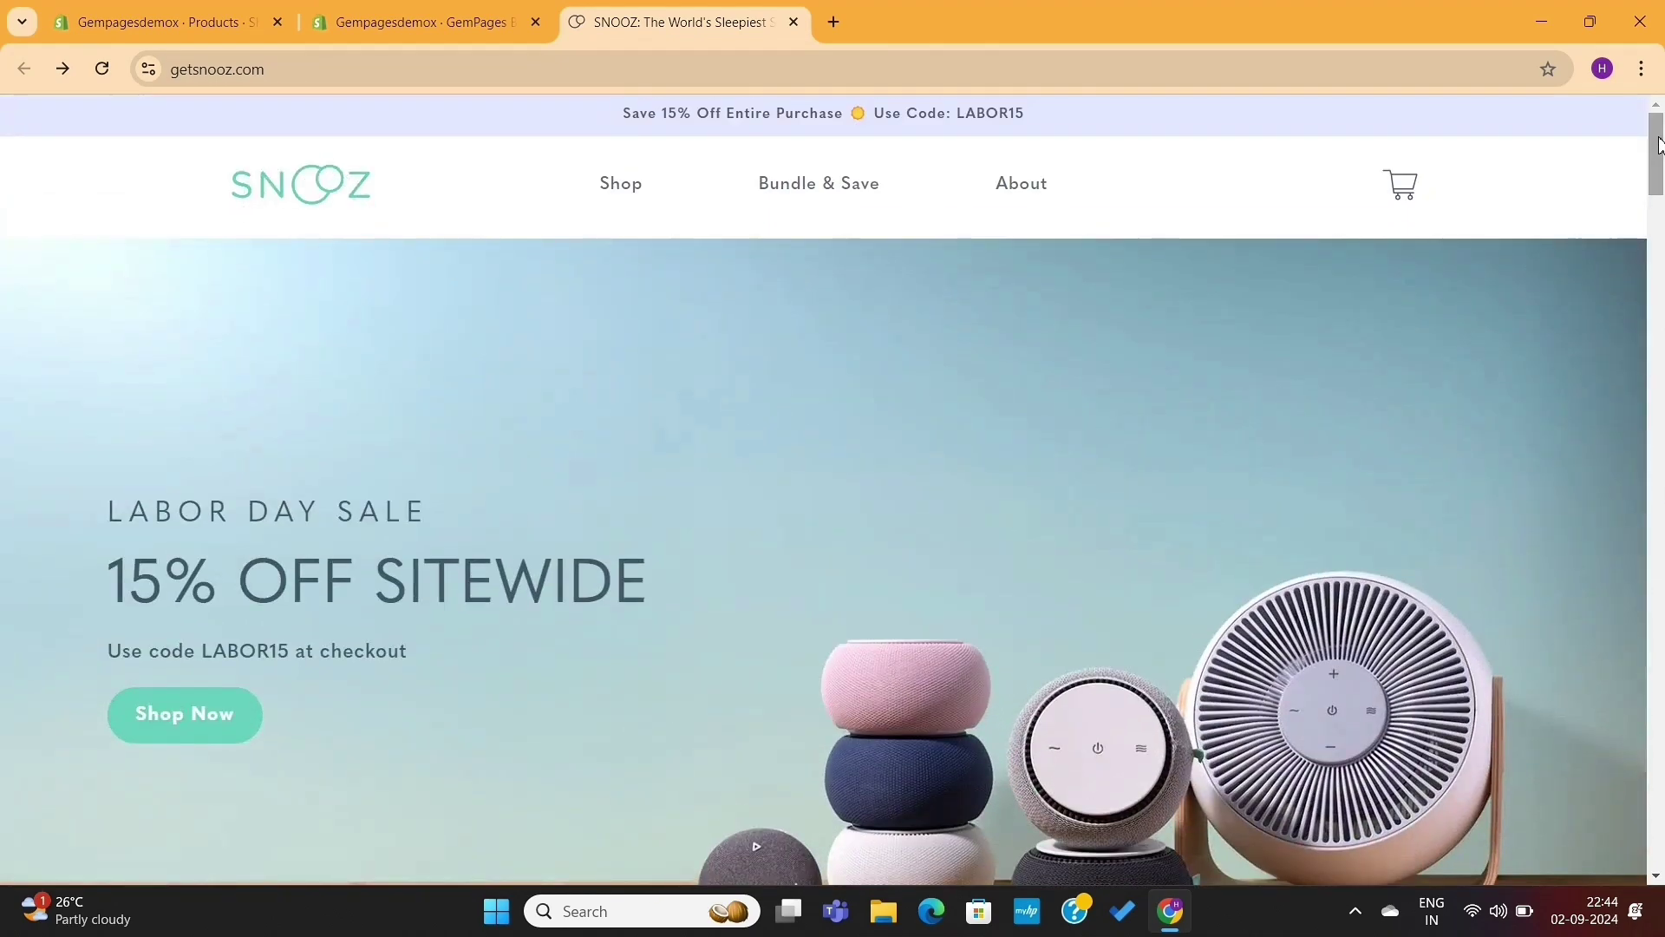
left_click(831, 64)
key("ctrl+c")
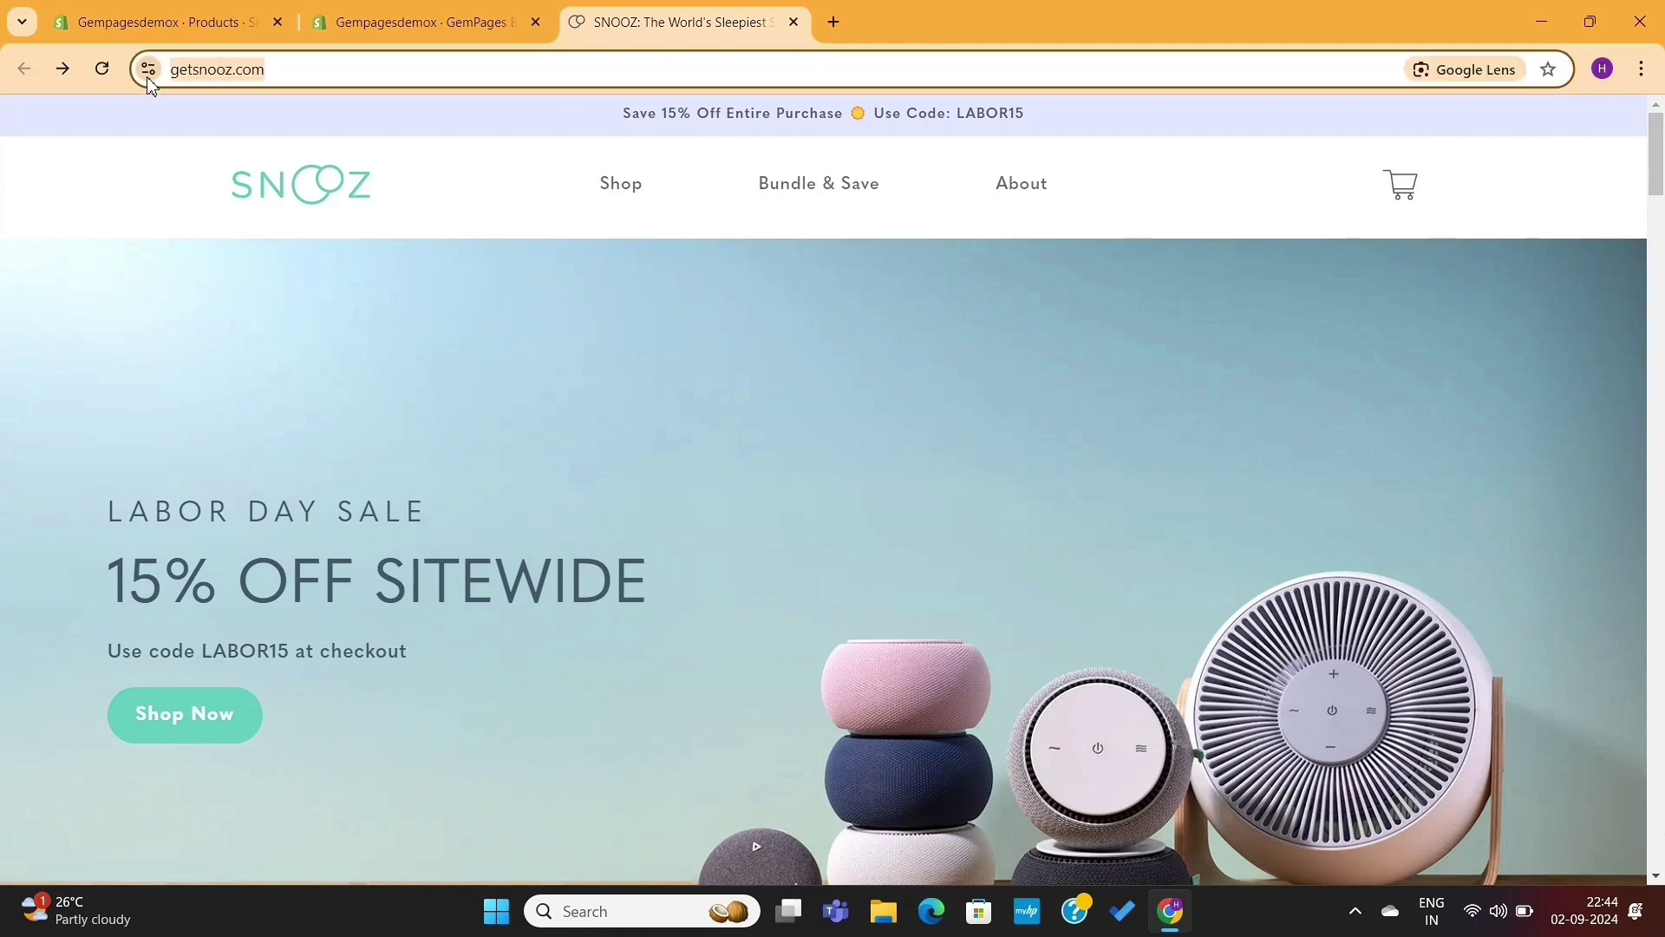
Create a new blank page in GemPages Builder, starting with Generating from URL or image
left_click(405, 14)
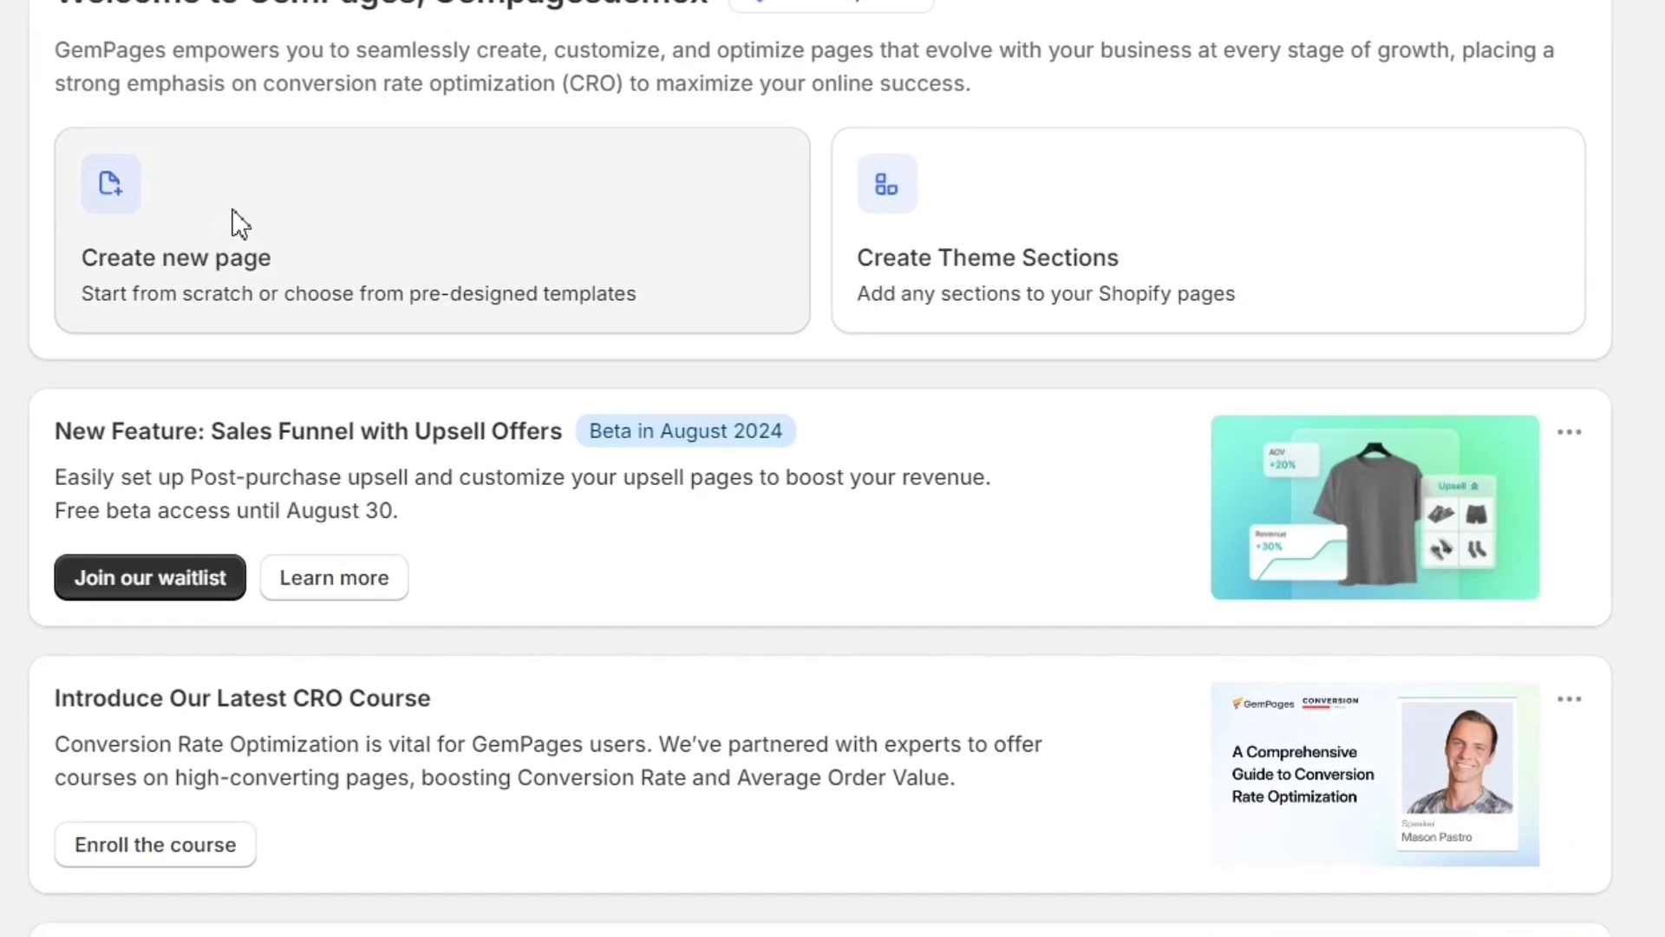
left_click(249, 321)
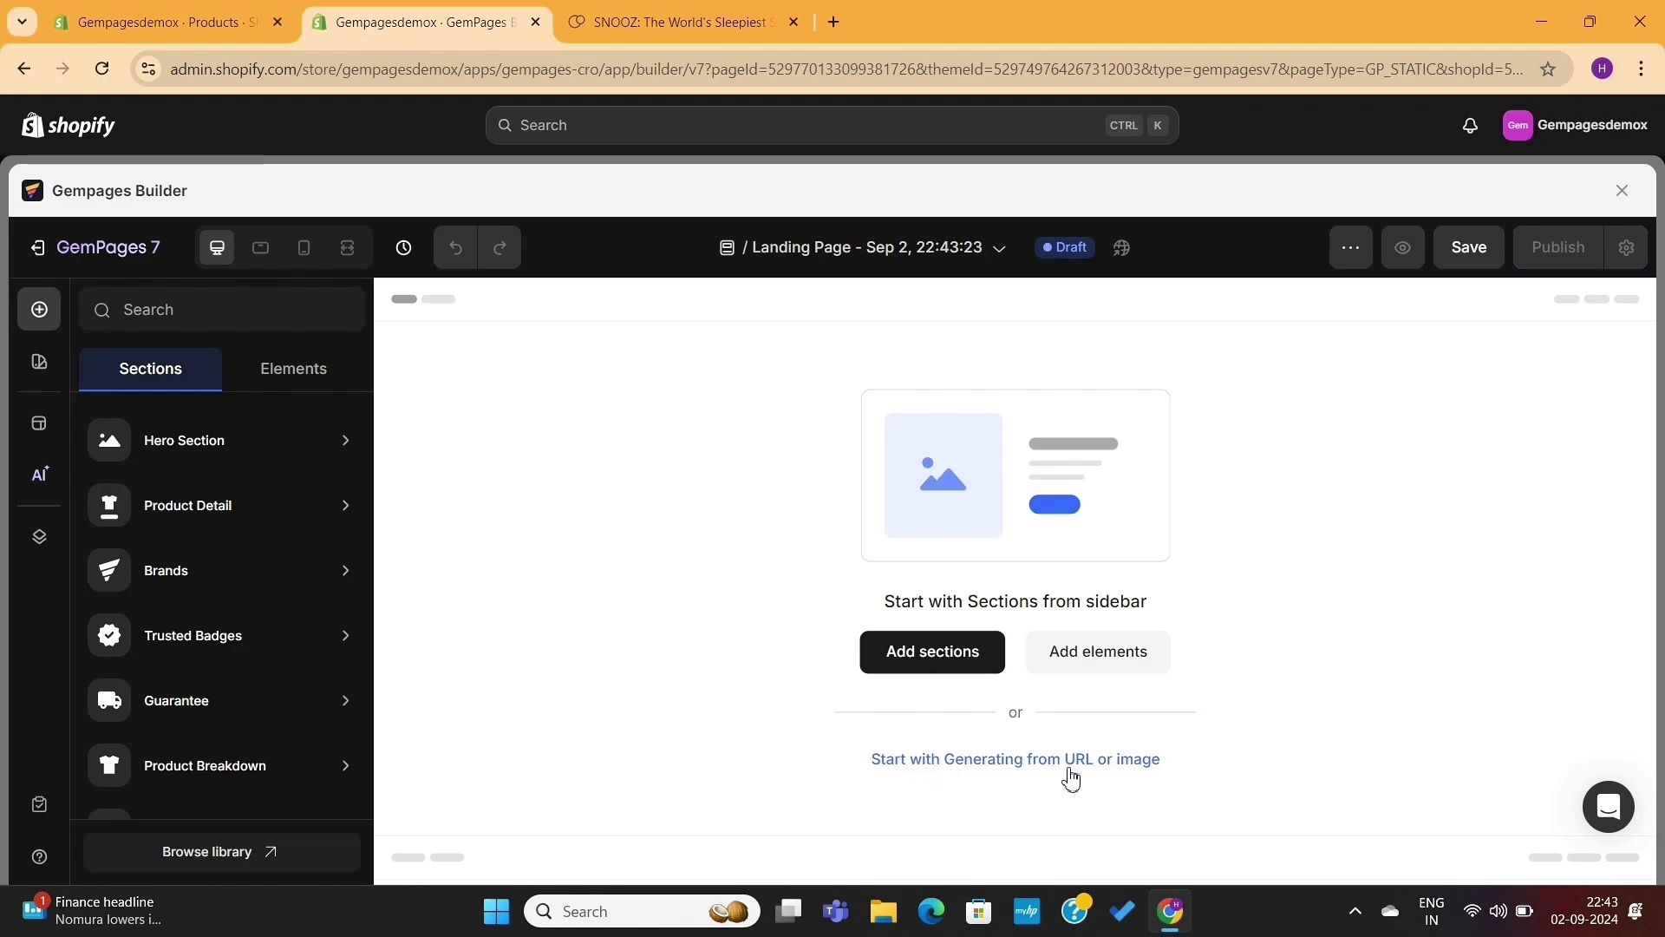
left_click(1034, 761)
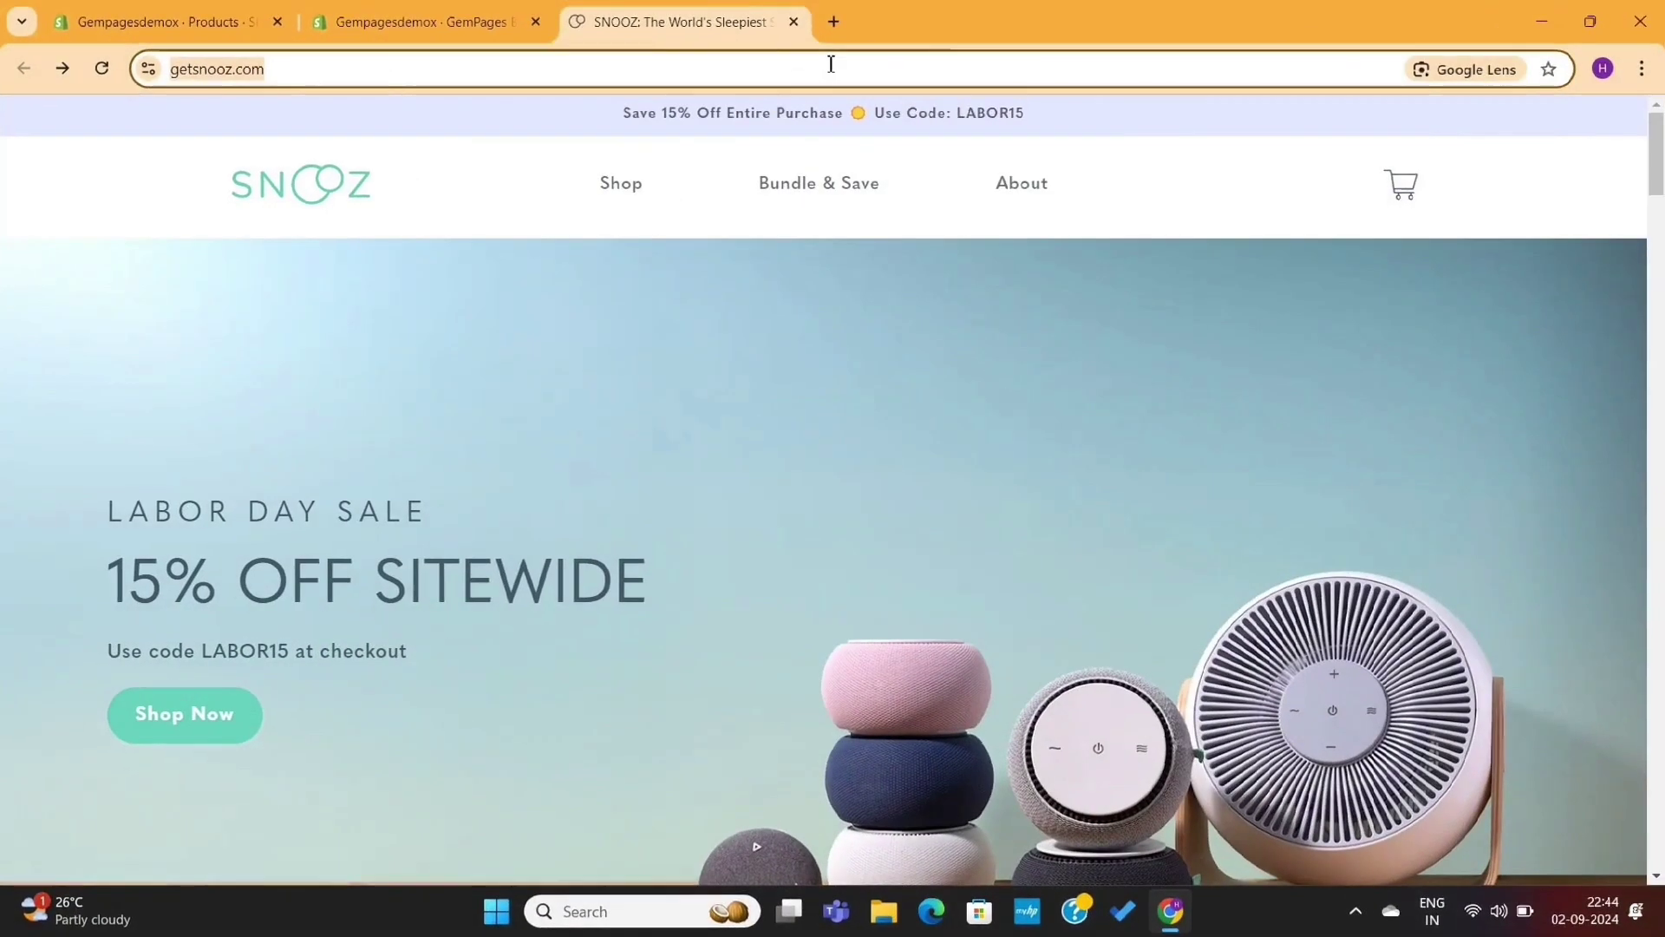
left_click(396, 11)
left_click(565, 648)
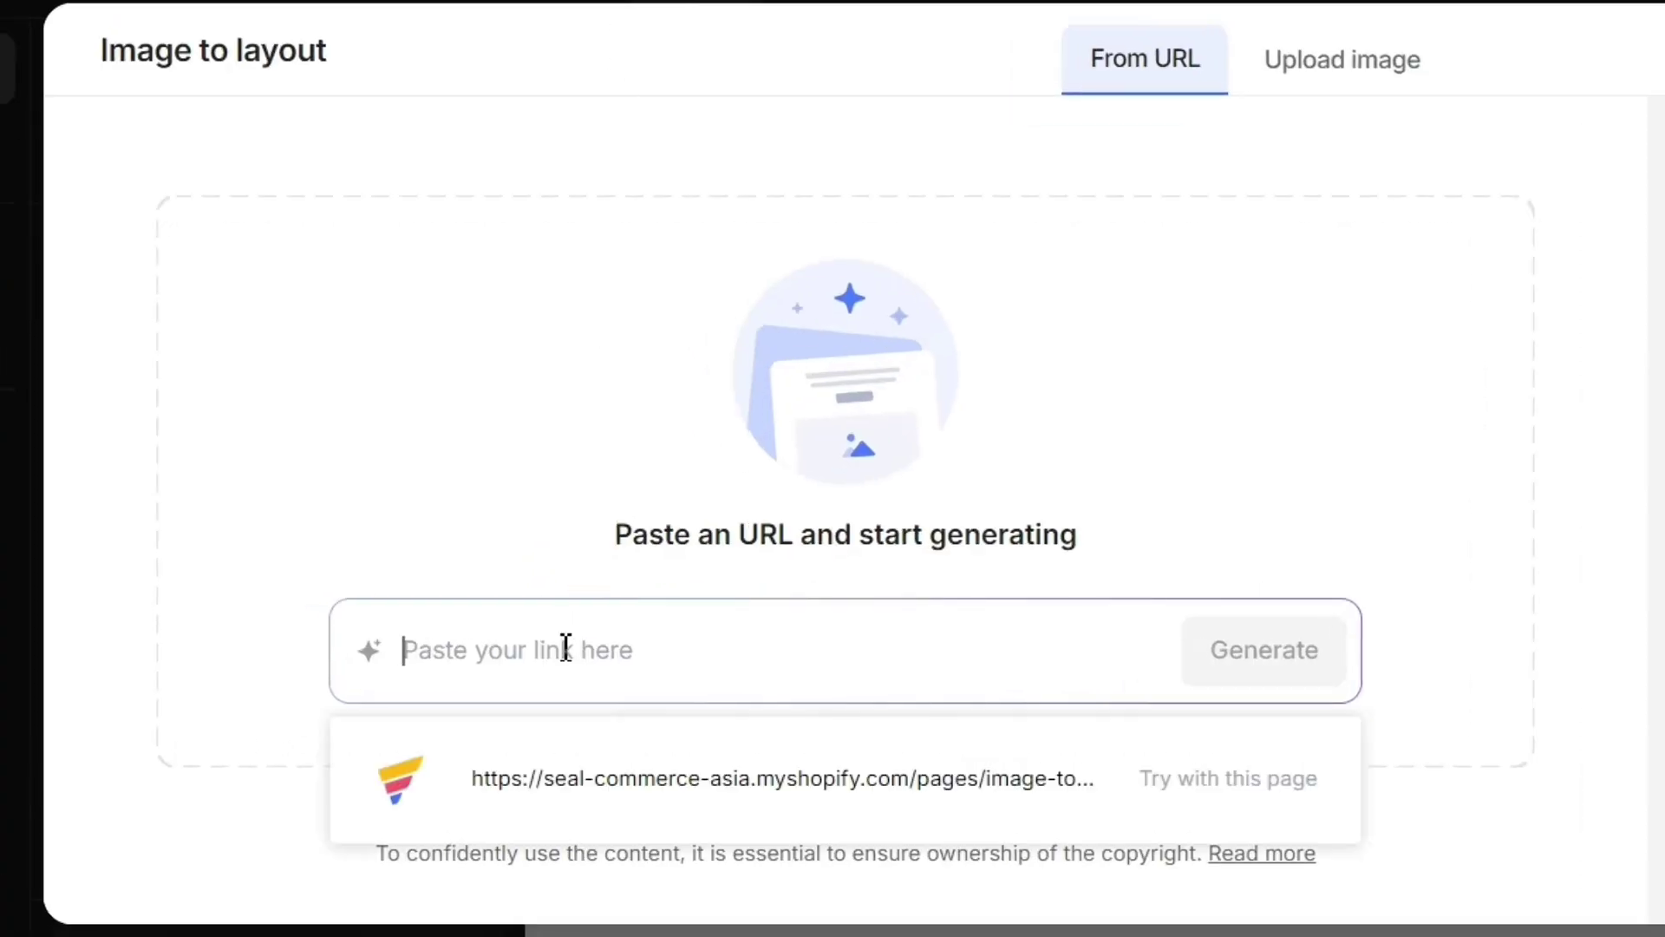
key("ctrl+v")
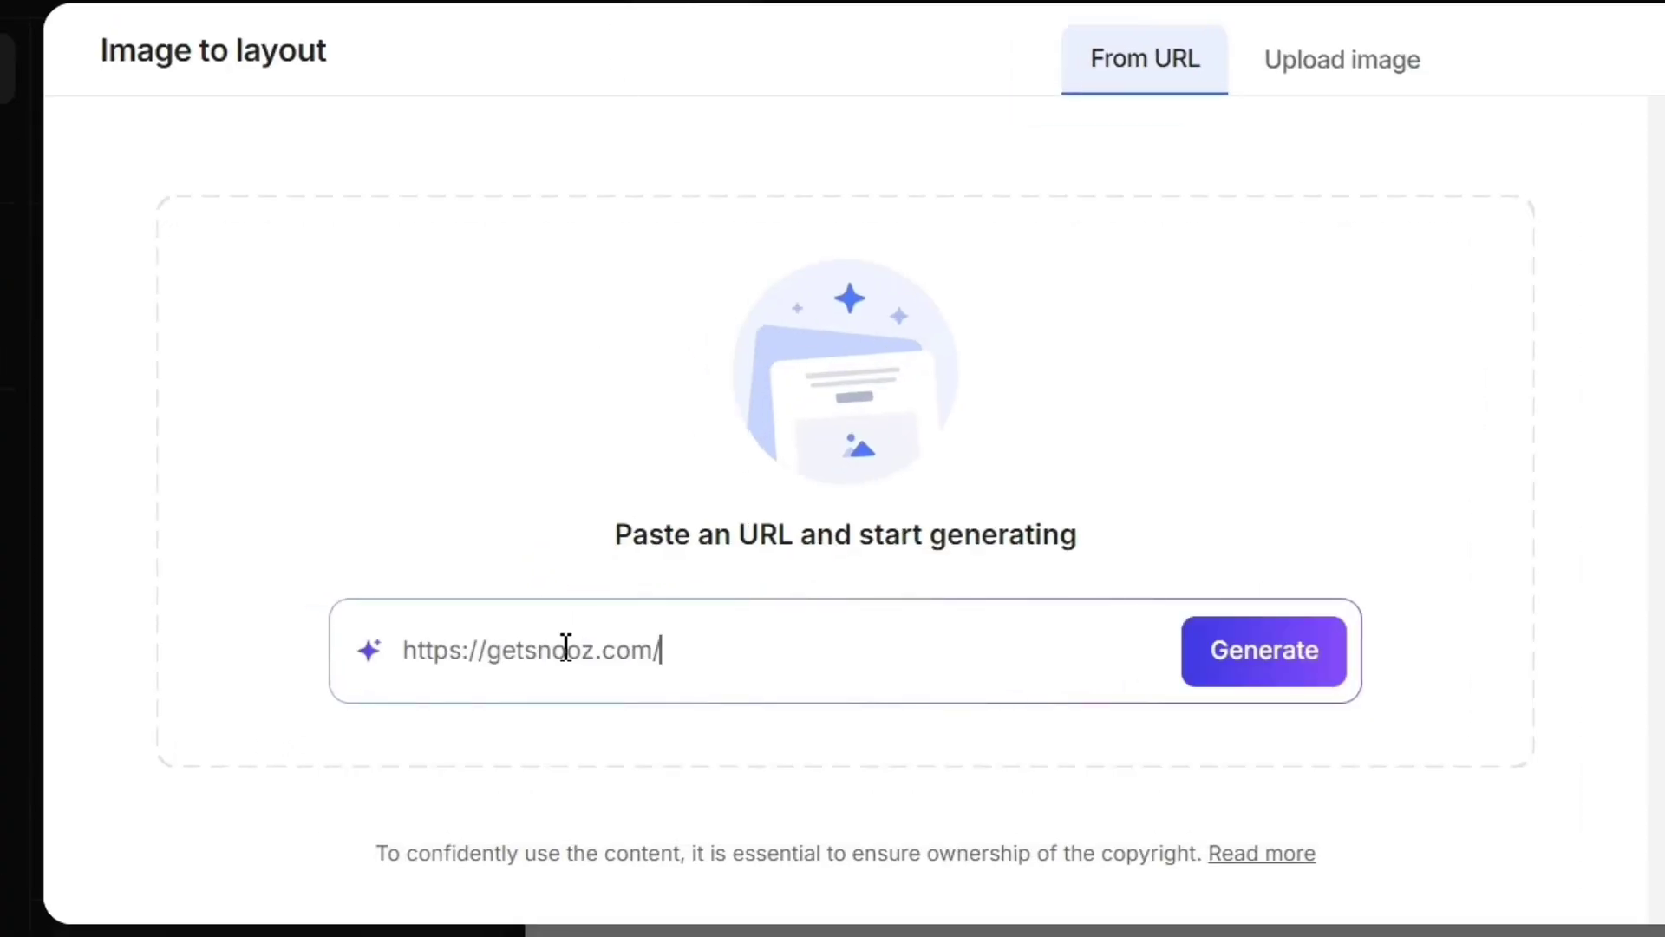
left_click(1241, 649)
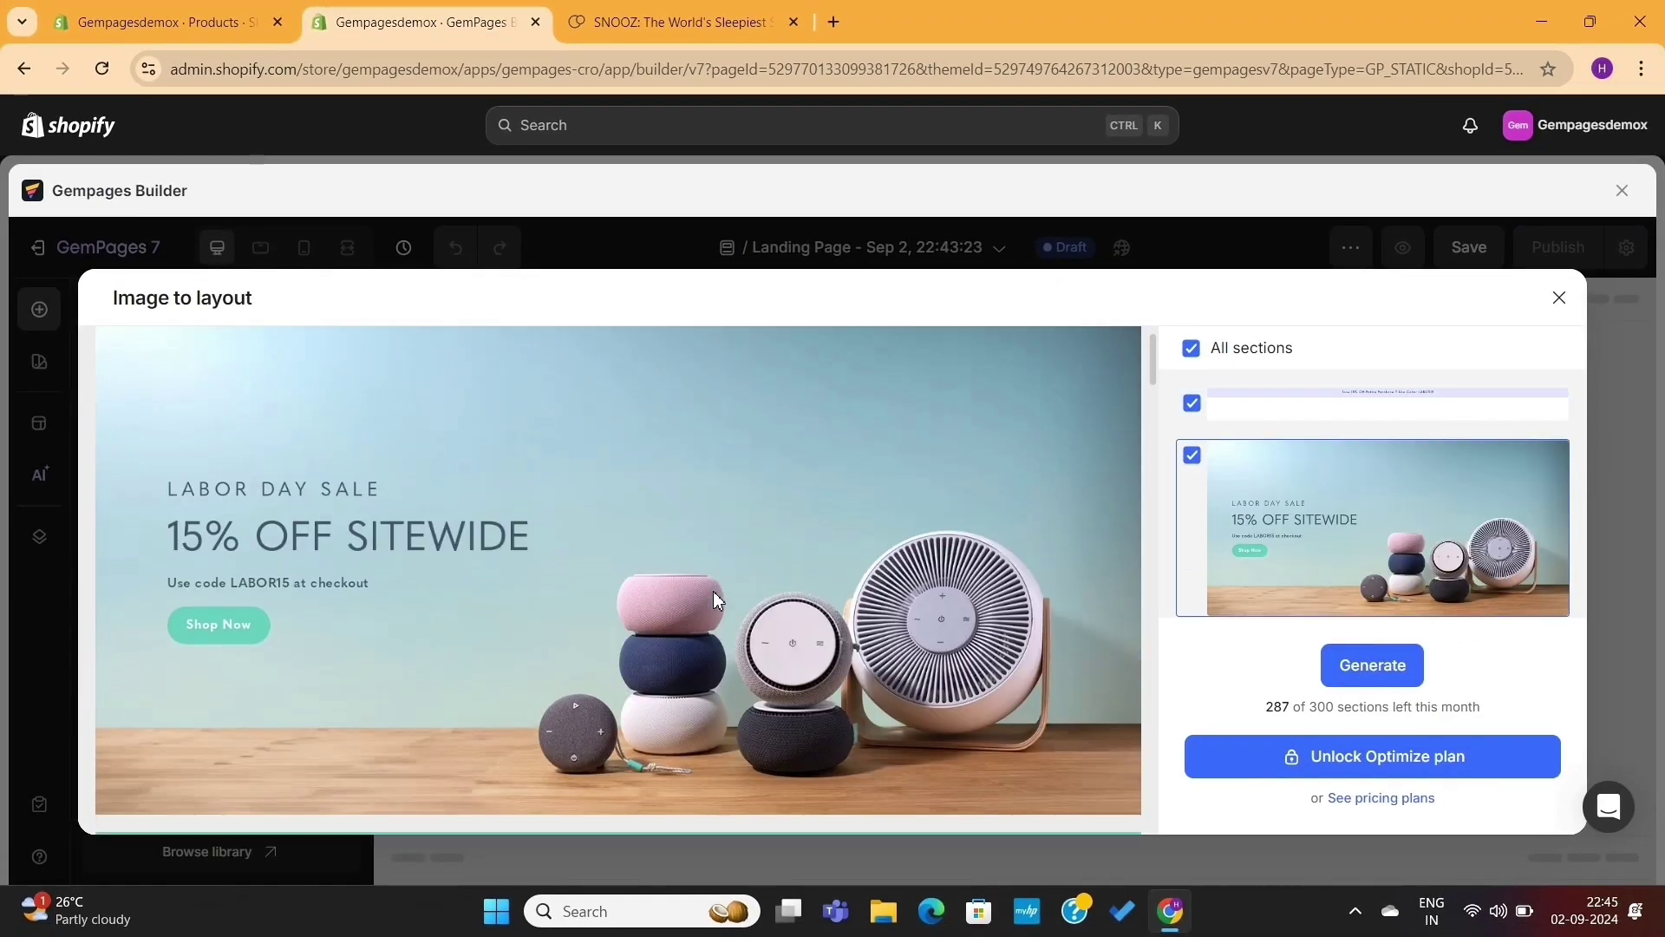
Review the detected getsnooz.com sections and exclude 'You deserve better sleep'
scroll(1084, 539, "down", 5)
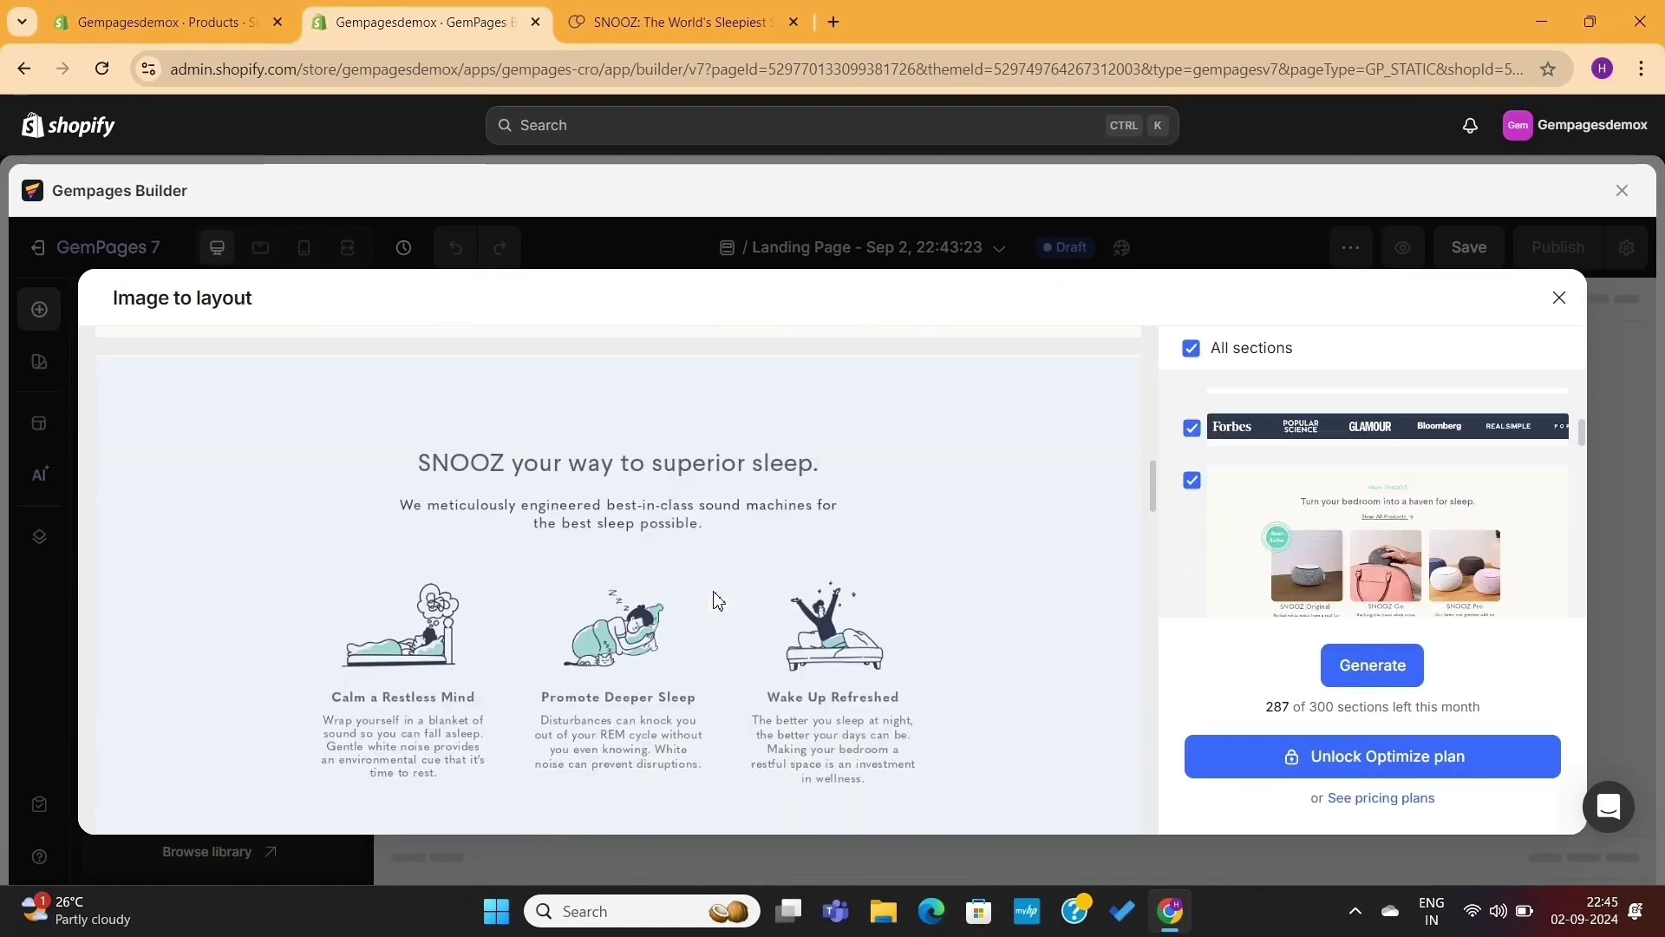
scroll(714, 595, "down", 10)
scroll(714, 595, "up", 15)
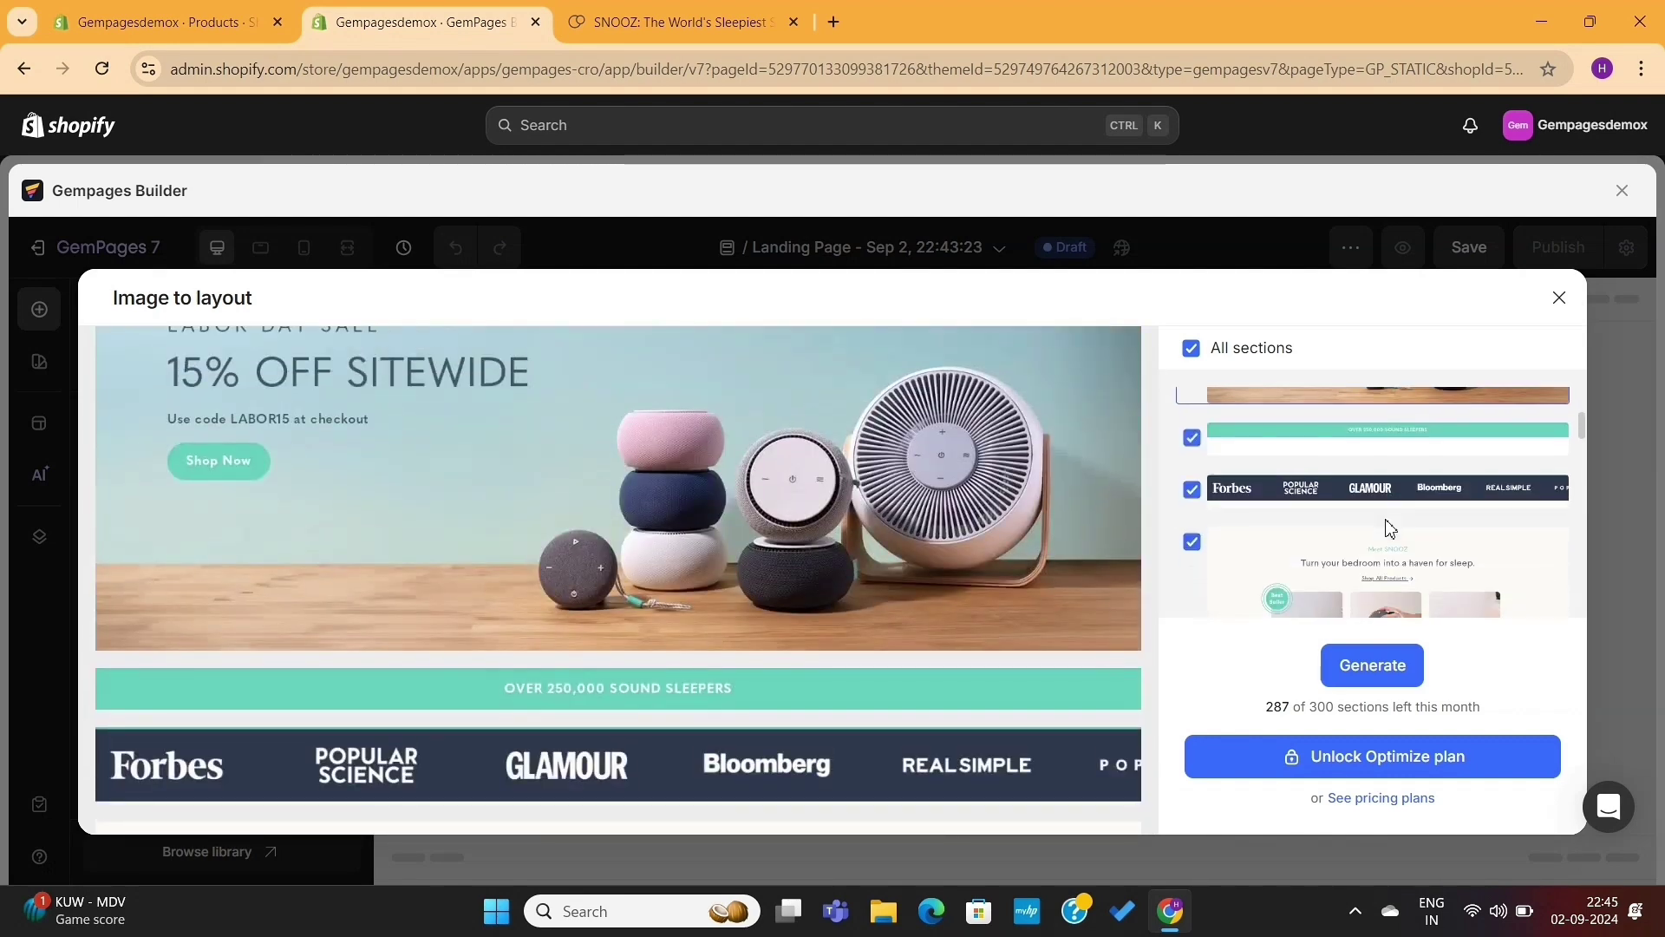
scroll(1390, 528, "down", 8)
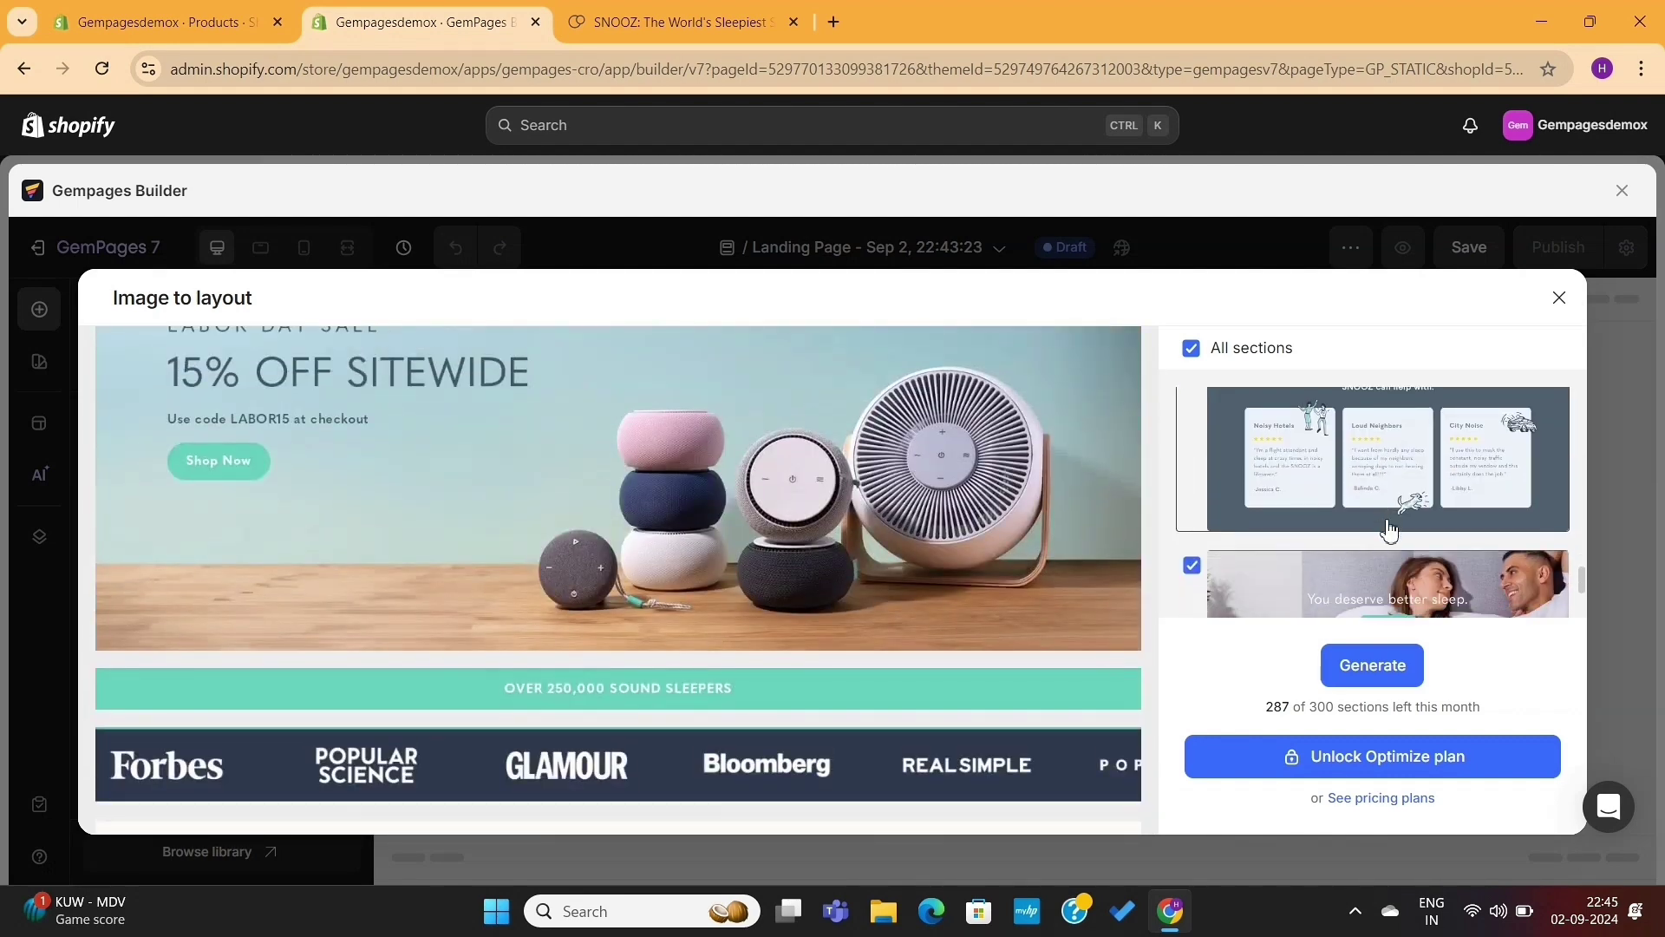
scroll(1389, 528, "down", 5)
scroll(1389, 528, "up", 5)
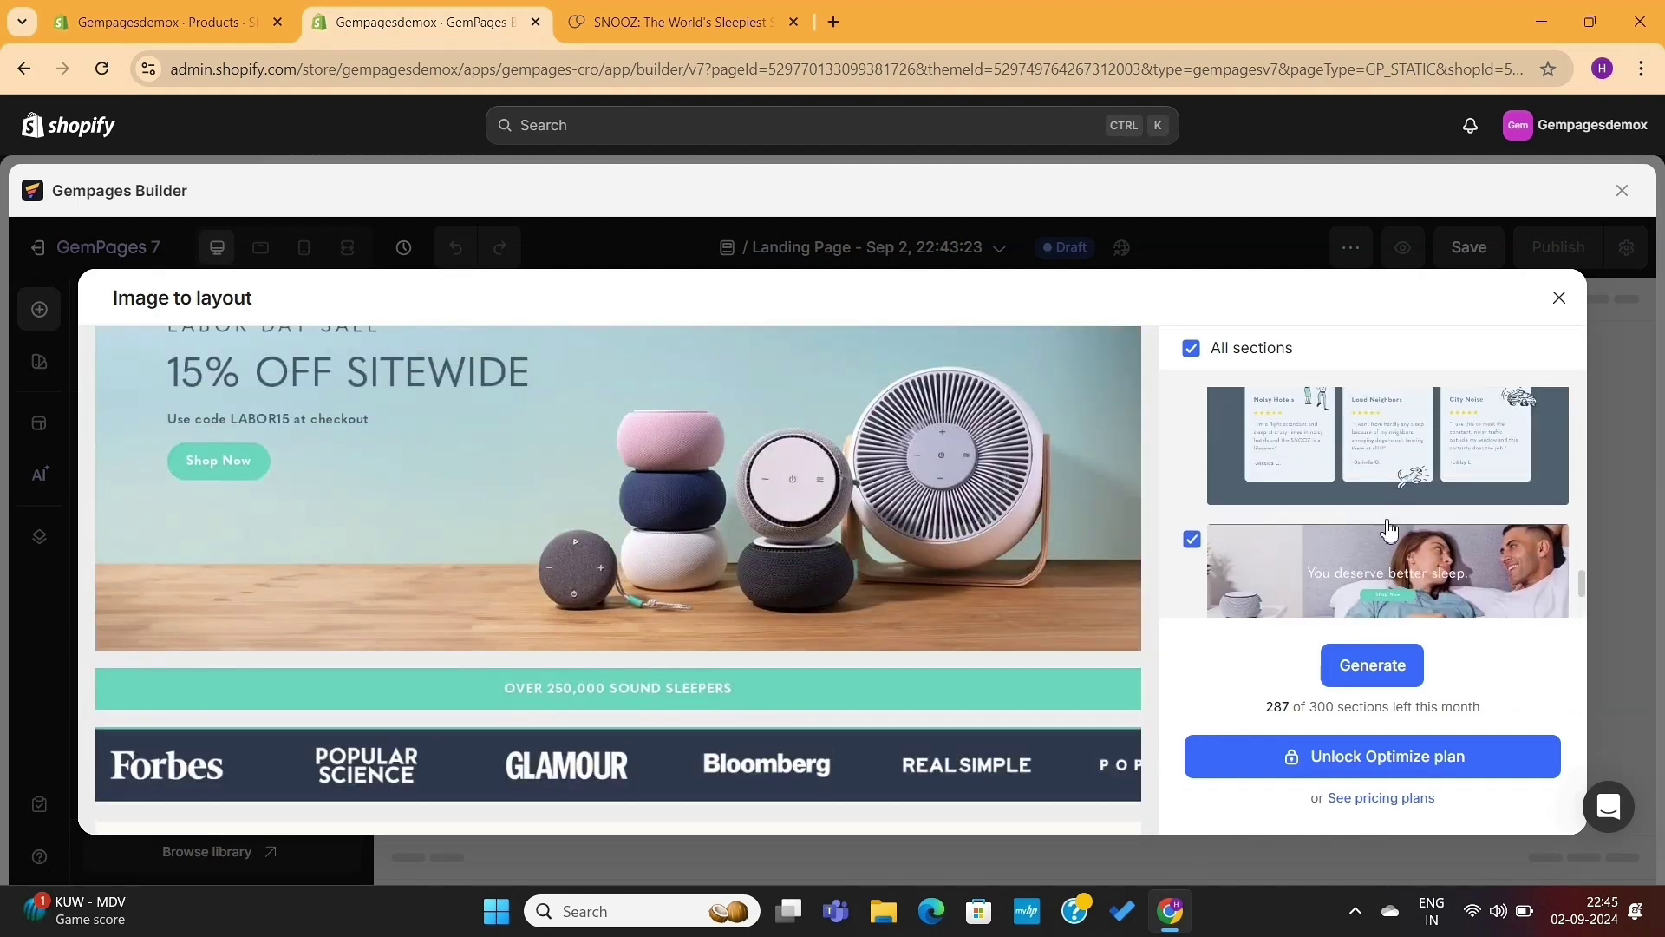
scroll(1389, 529, "down", 1)
left_click(1193, 501)
scroll(1346, 507, "up", 10)
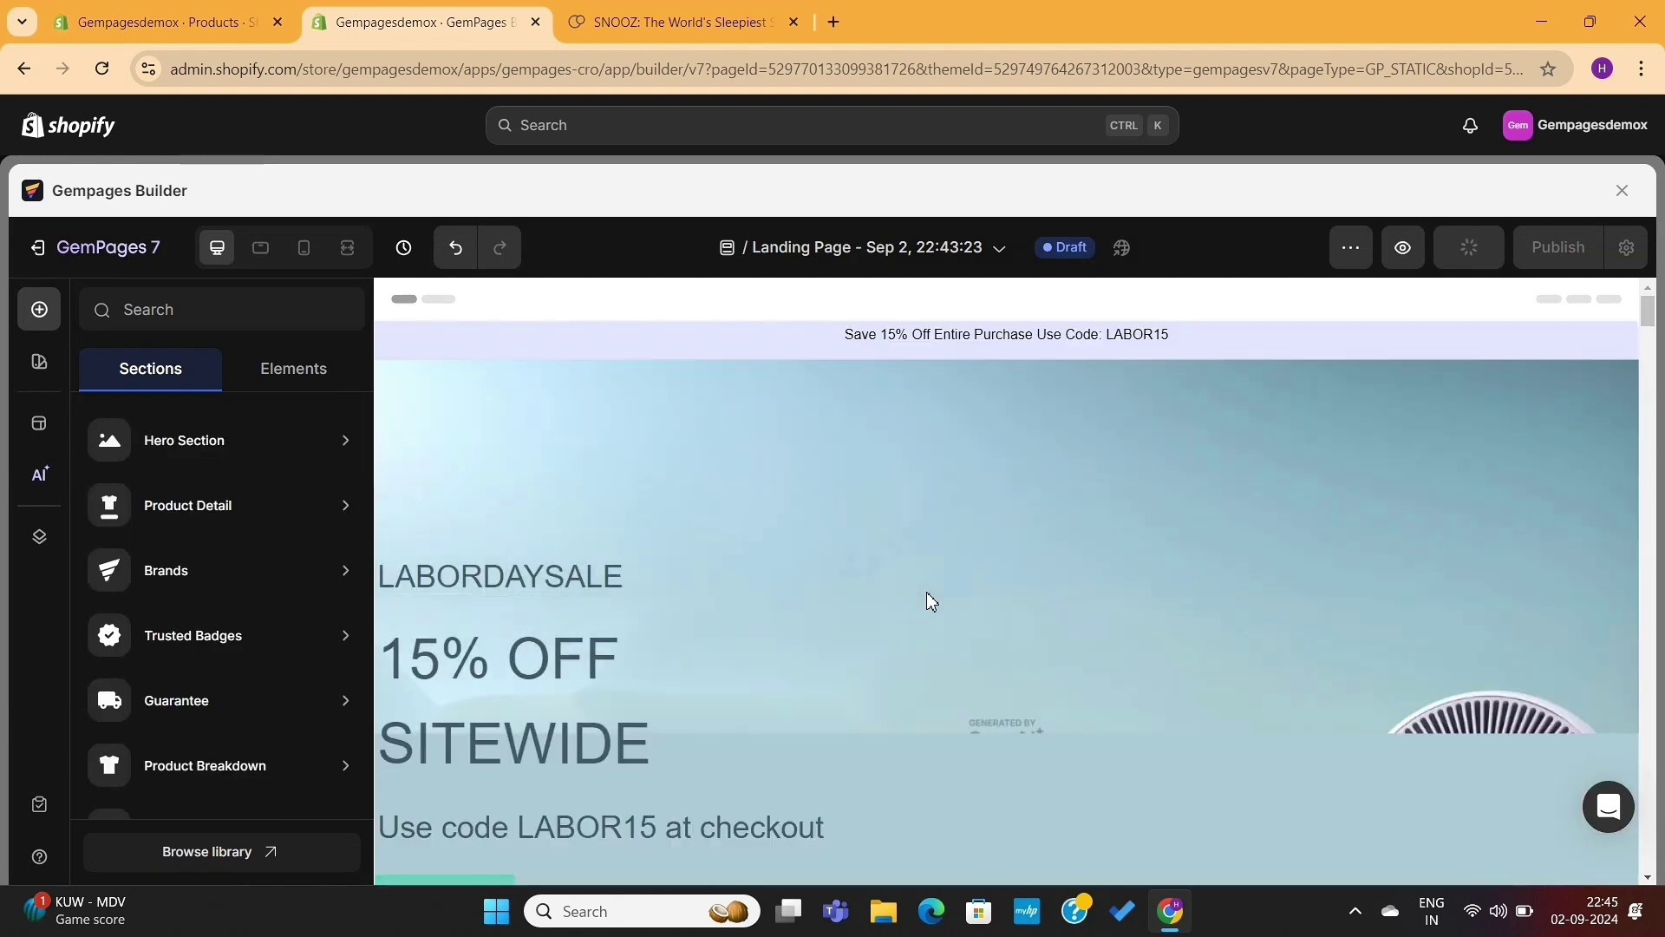
Change the announcement to 'Get Flat 15% off on your first order' and the subheading to 'Welcome here'
left_click(975, 338)
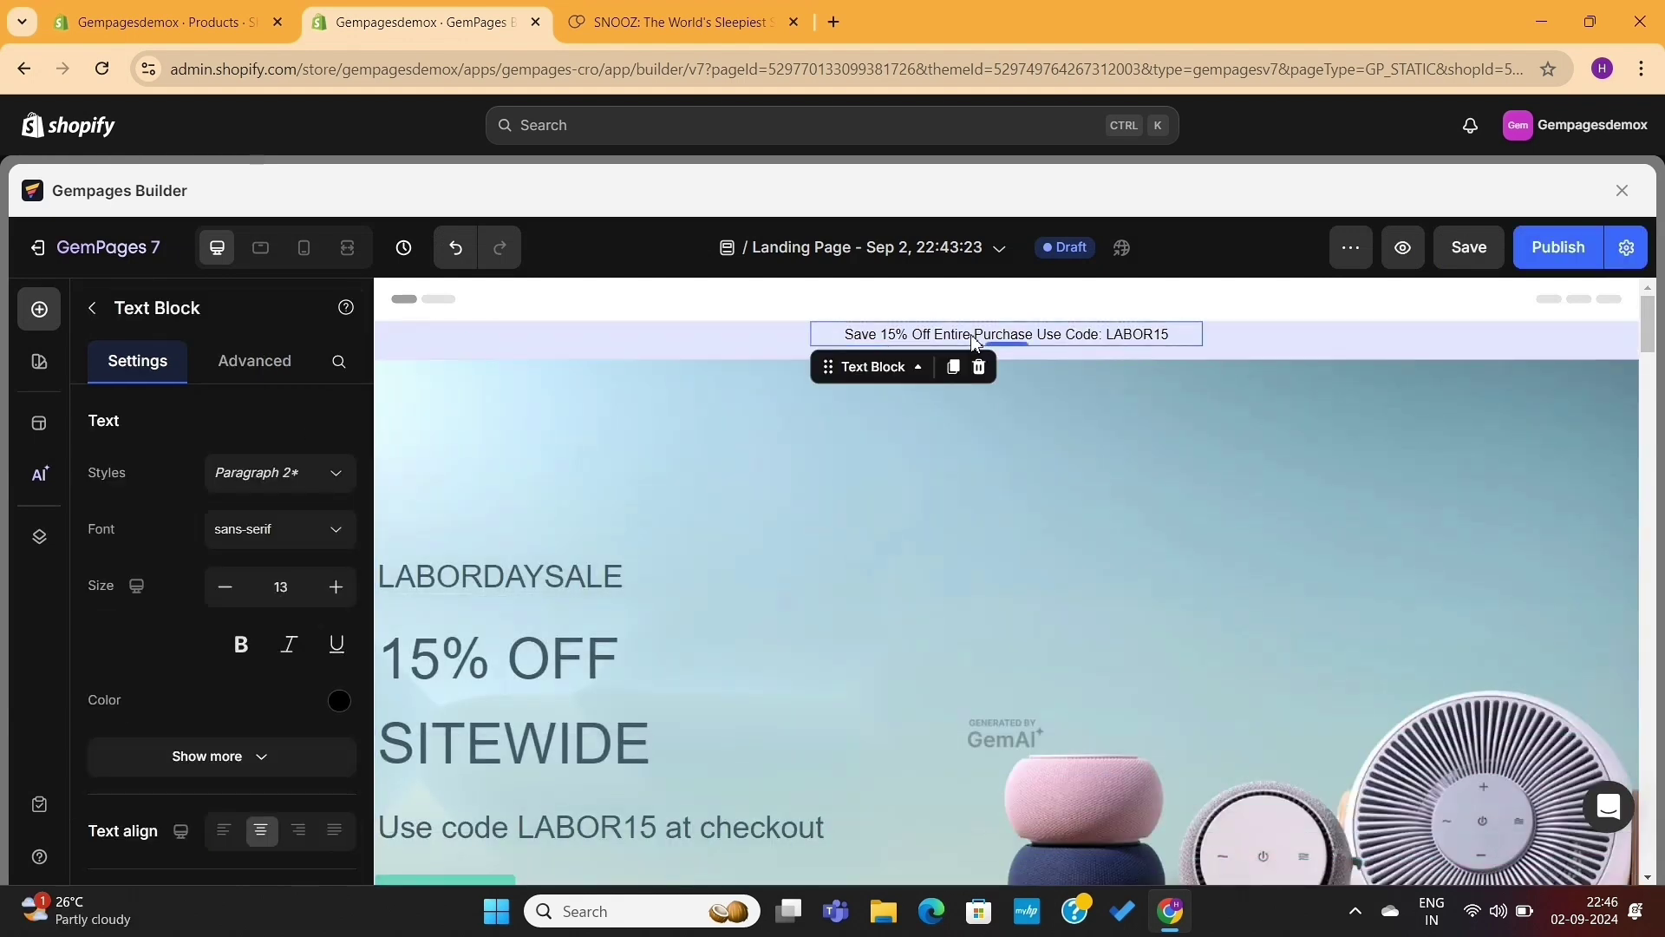
triple_click(1024, 336)
type("Get Flat 15% off on your first")
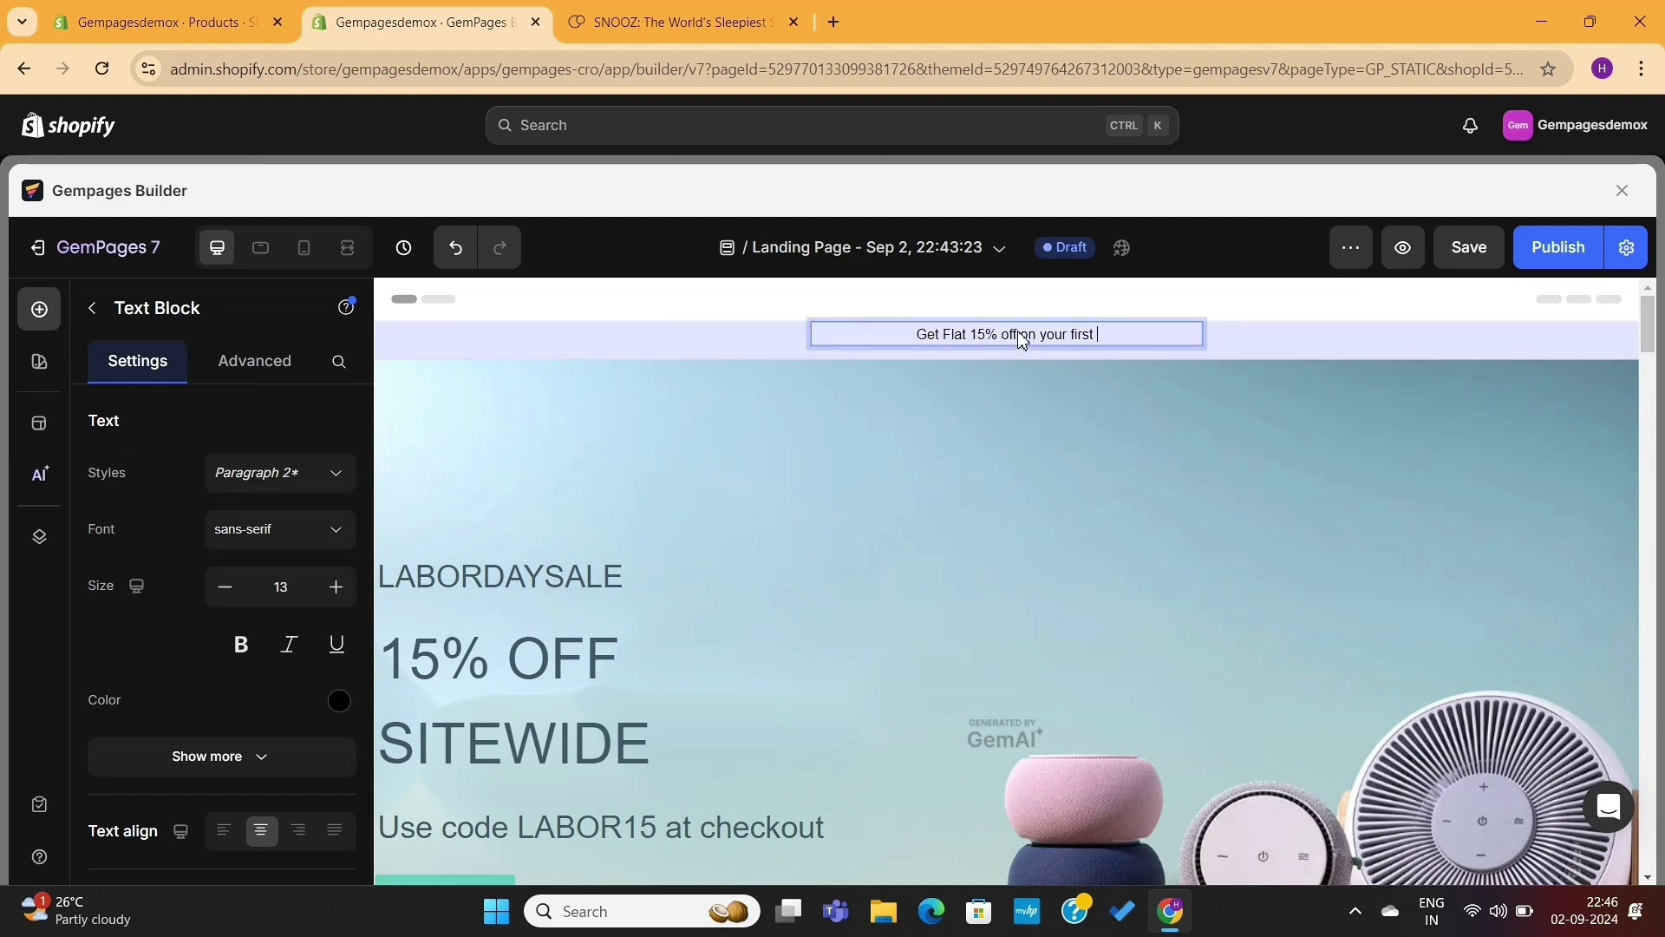
triple_click(551, 581)
type("Welcome here")
Rewrite the hero heading as '15% OFF for' / 'New Customers' on two lines
left_click(528, 755)
triple_click(528, 754)
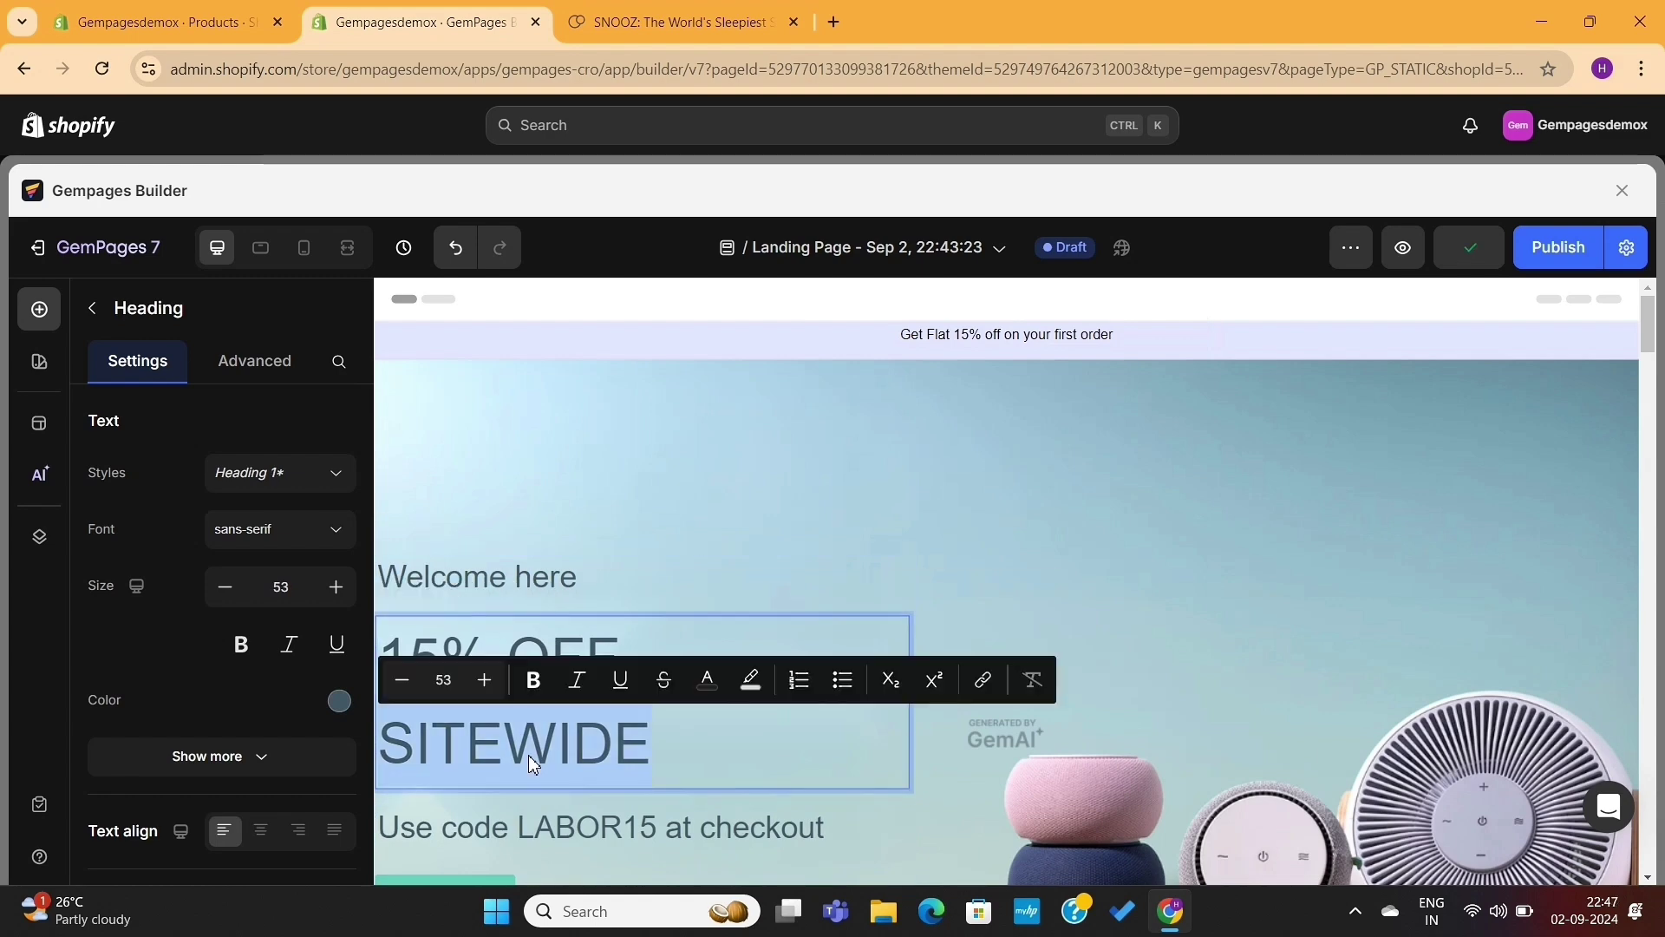
type("15% OFF for")
key("Return")
type("New Custoemr")
key("BackSpace")
key("BackSpace")
key("BackSpace")
Finish the 'New Customers' heading and replace the hero banner image with the uploaded sneaker image
type("mers")
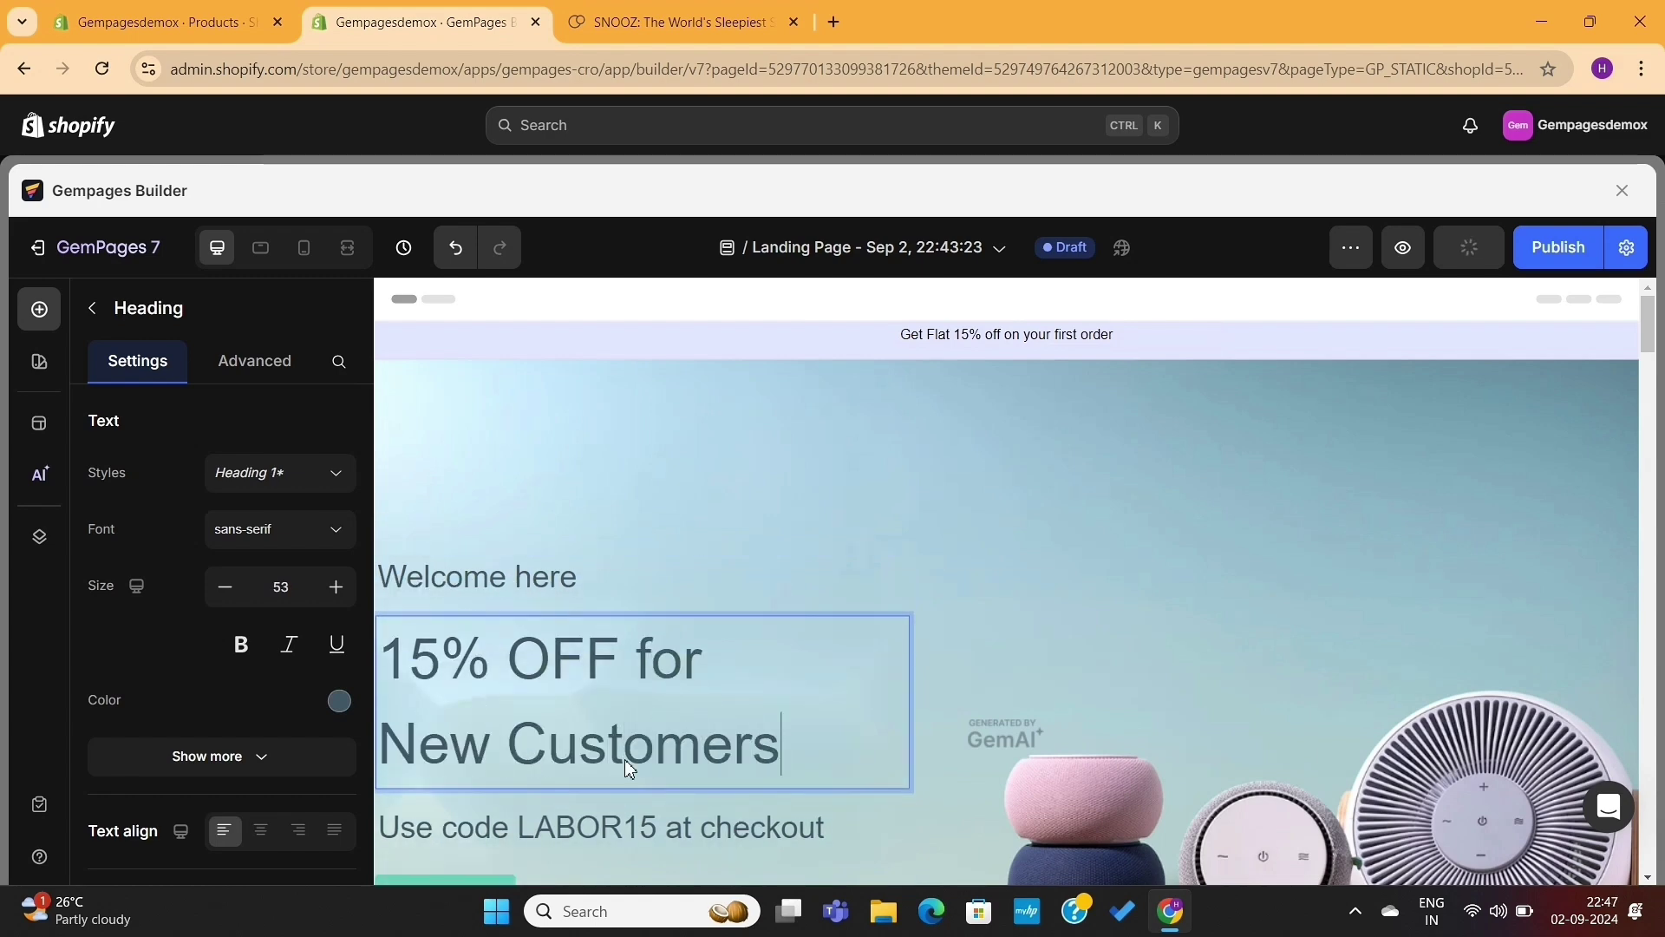
scroll(624, 758, "down", 3)
left_click(837, 597)
scroll(837, 598, "down", 1)
scroll(209, 659, "down", 1)
left_click(208, 725)
Check the social-proof text, Forbes logo and SNOOZ Go elements, then save the landing page
scroll(398, 375, "down", 3)
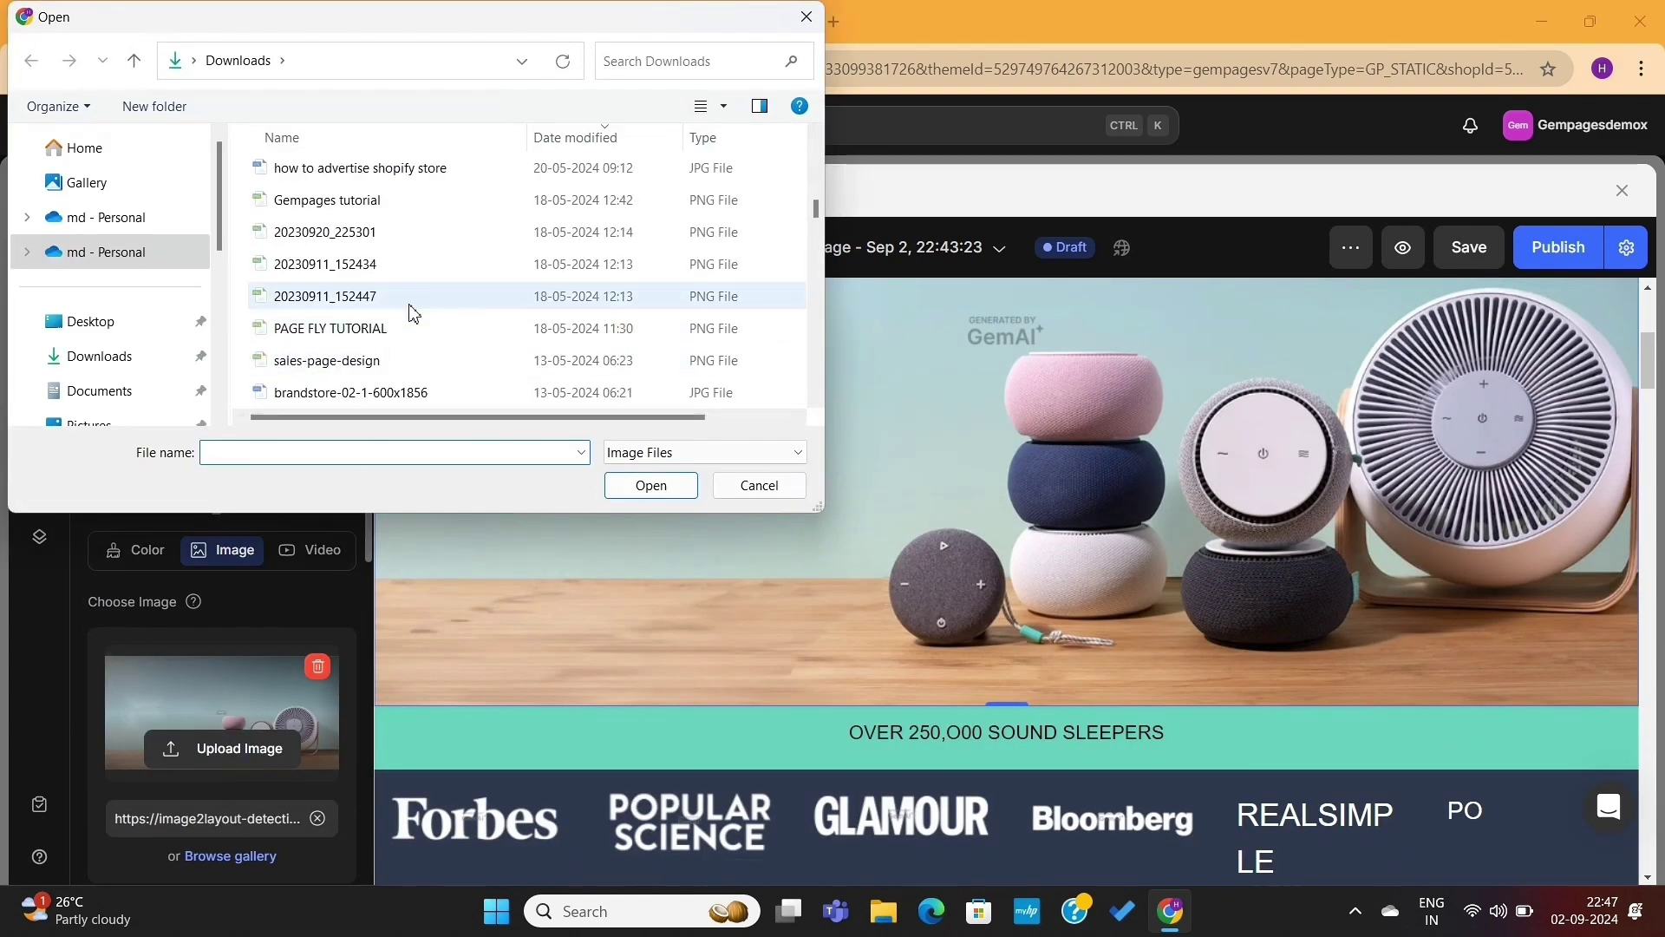
double_click(409, 313)
left_click(616, 724)
scroll(902, 577, "down", 3)
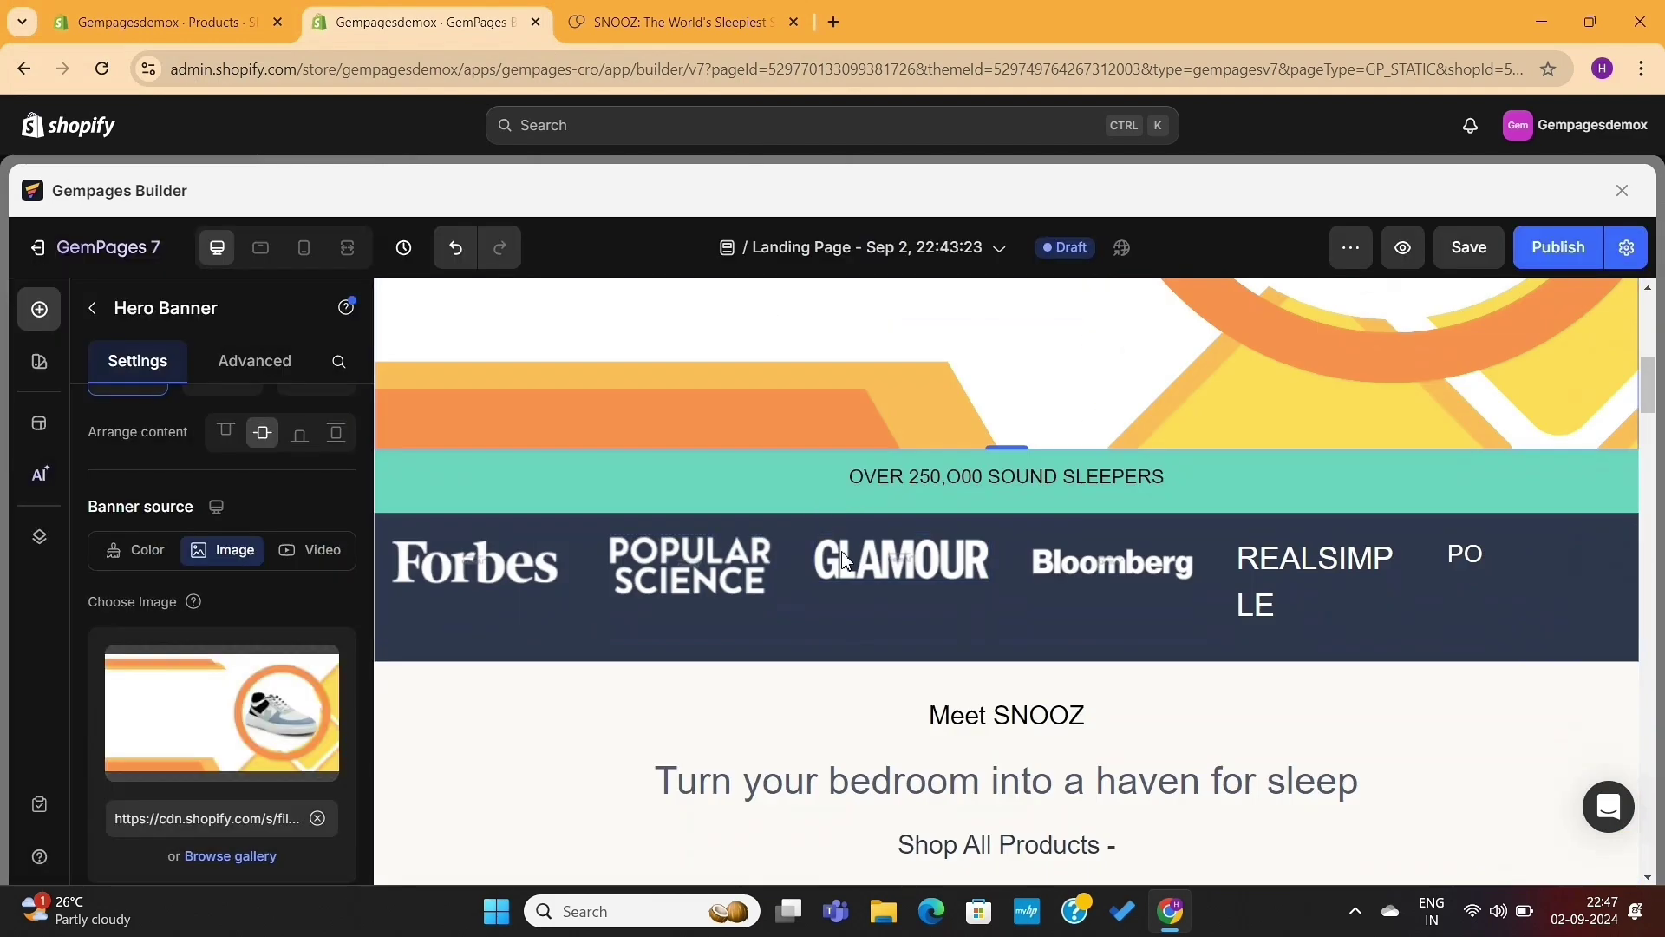
left_click(906, 479)
left_click(532, 551)
scroll(998, 564, "down", 5)
left_click(997, 564)
scroll(1040, 556, "down", 2)
left_click(1046, 556)
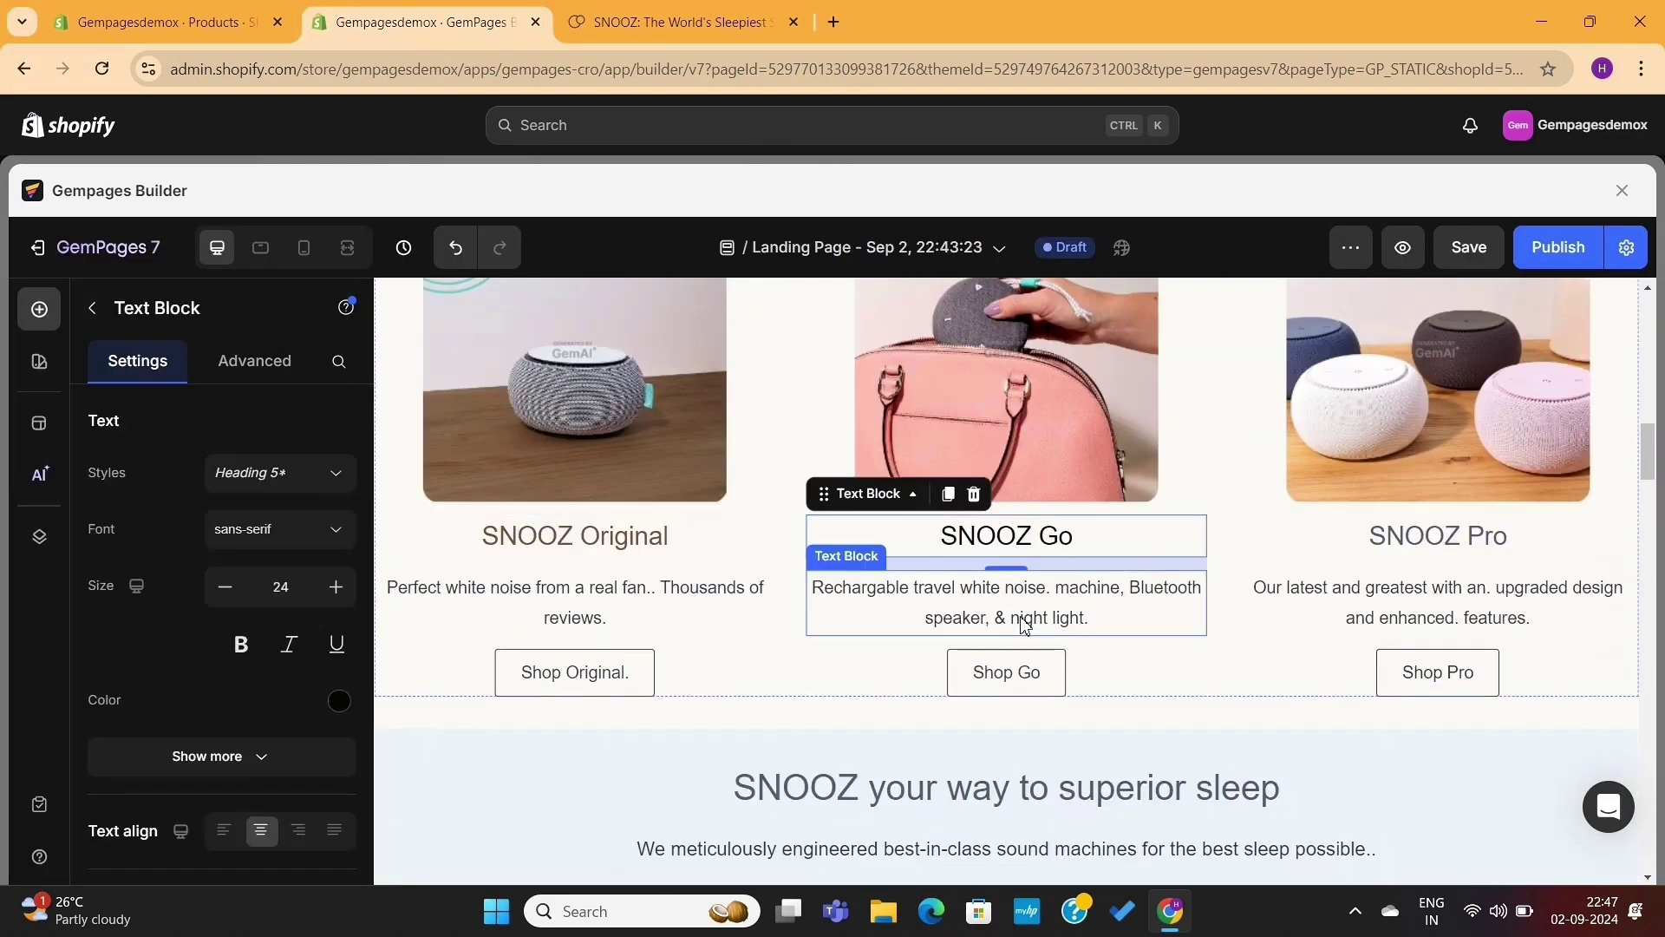
scroll(1026, 611, "down", 6)
left_click(1026, 617)
scroll(1006, 563, "down", 10)
left_click(1468, 248)
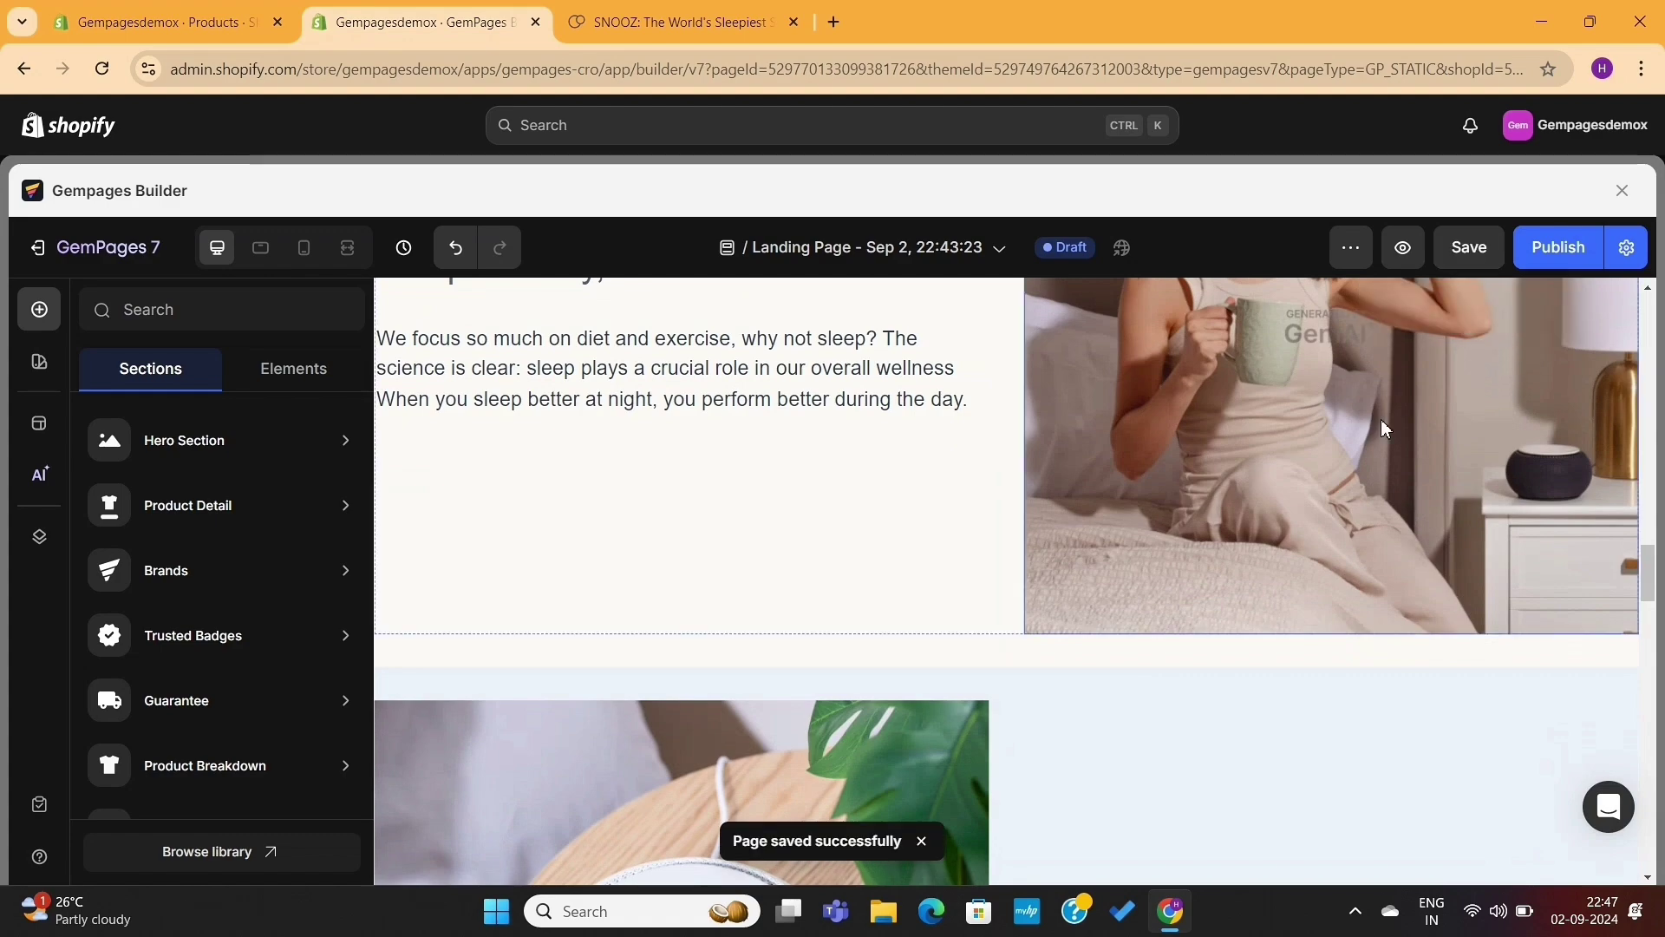
scroll(1183, 399, "down", 6)
scroll(1183, 399, "up", 20)
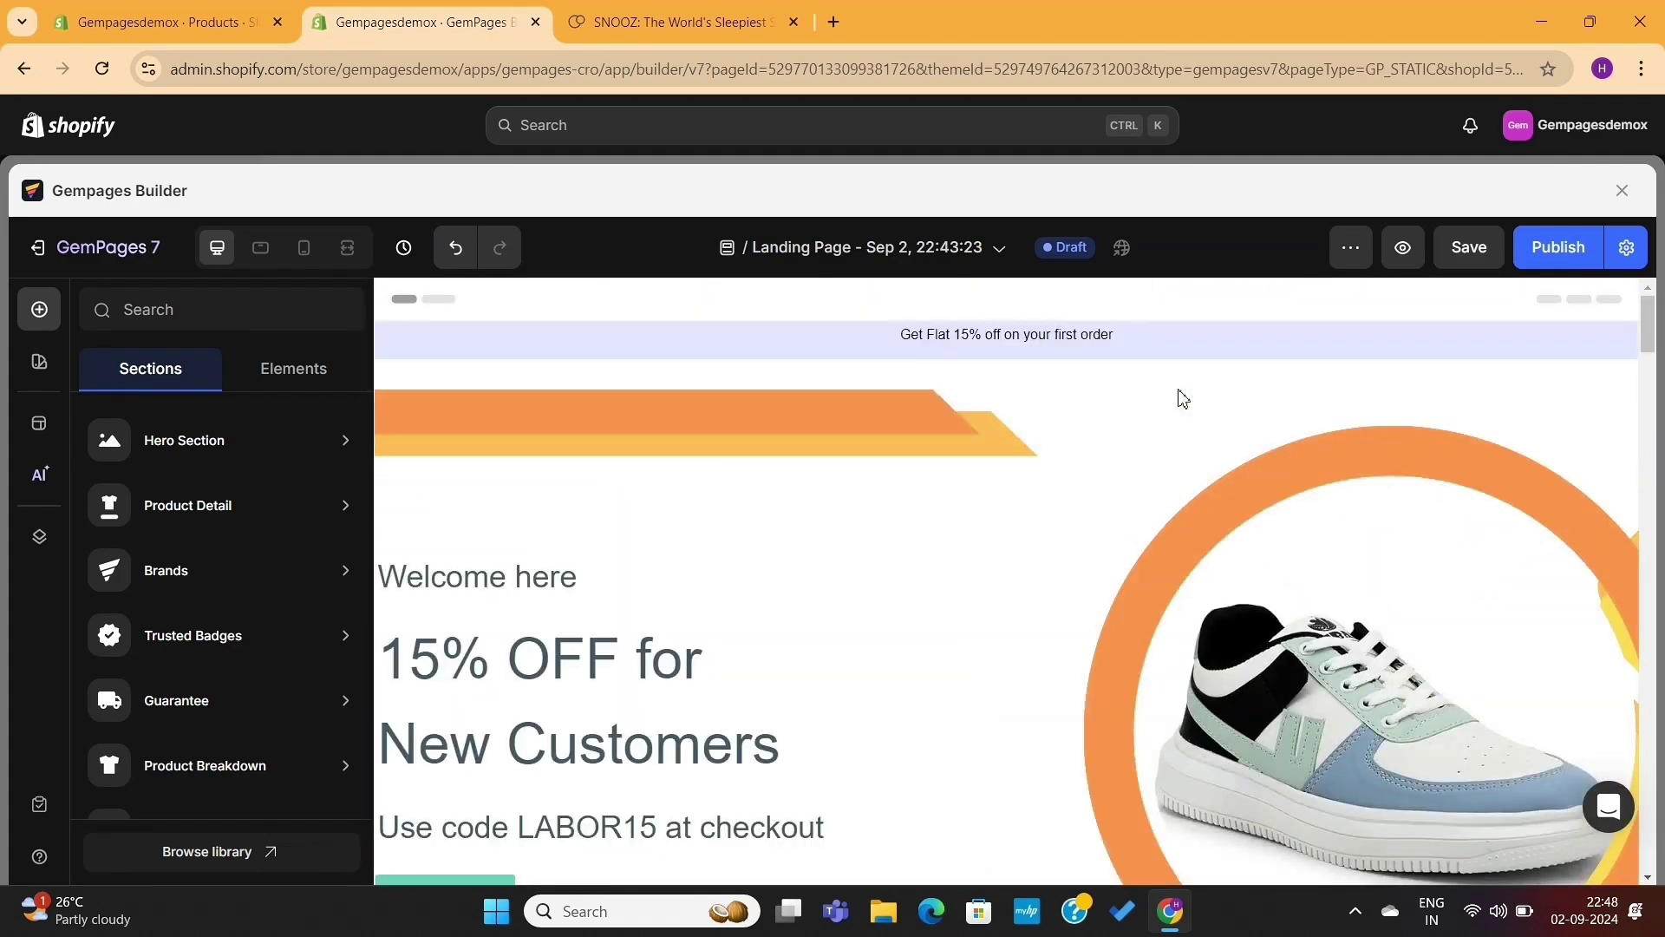
Preview the cloned landing page at tablet width and scroll through it
left_click(263, 251)
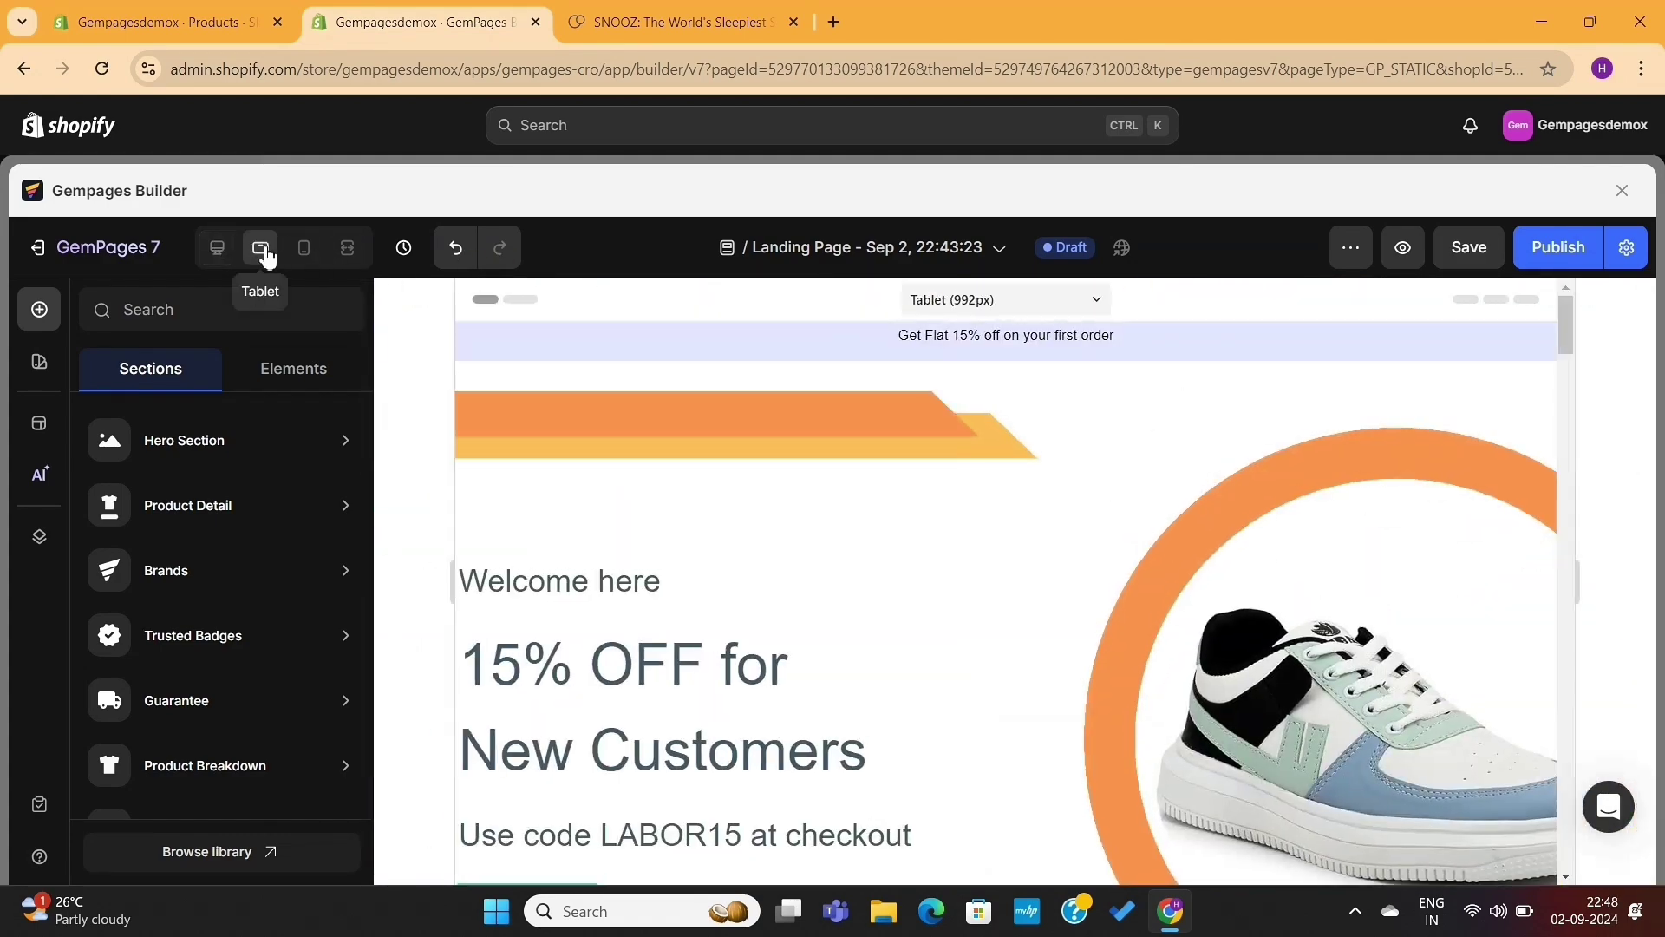
scroll(811, 583, "down", 5)
scroll(813, 583, "down", 10)
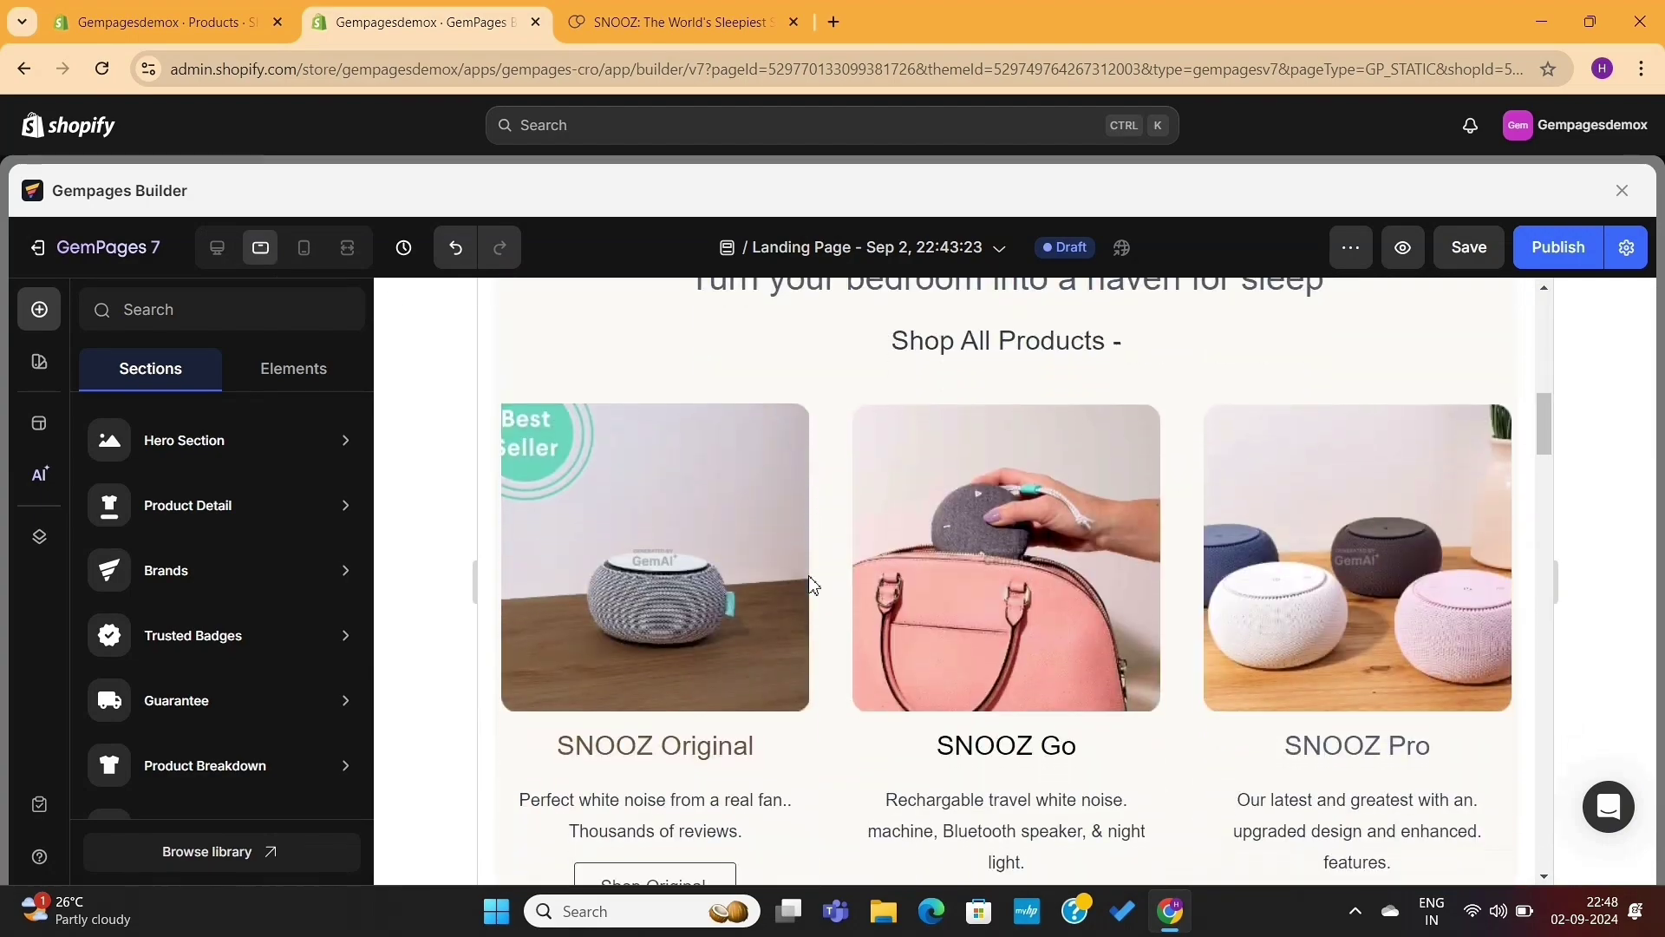
scroll(812, 583, "down", 10)
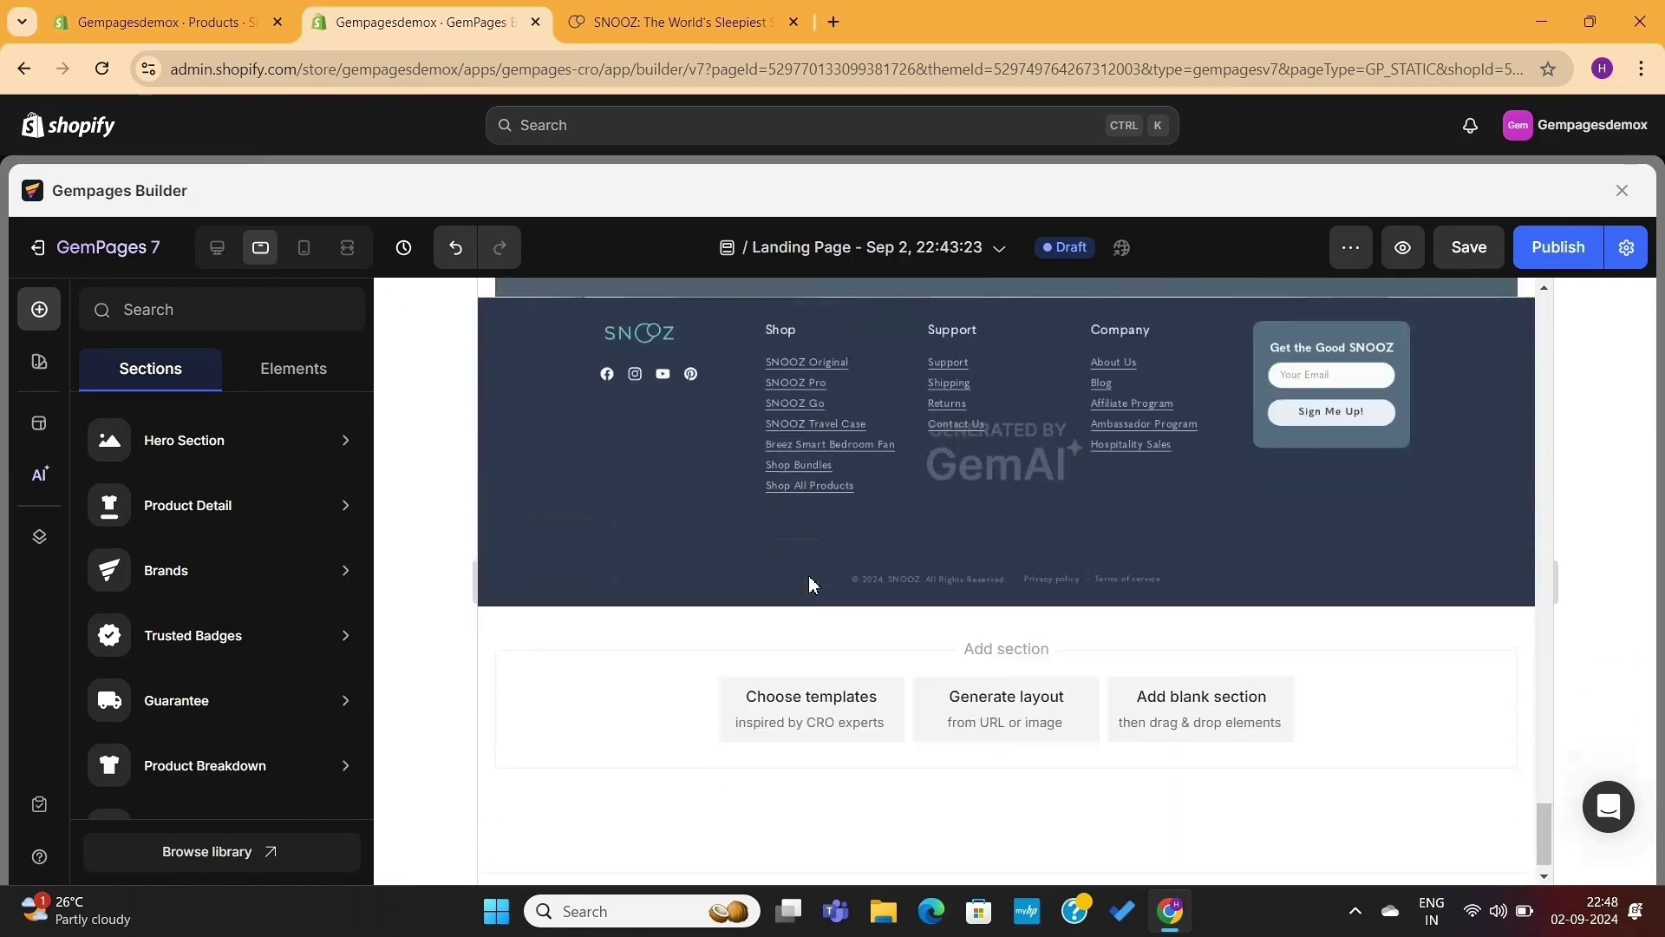
Switch to mobile view (iPhone 13 Mini, 375px) and scroll down to the footer
left_click(303, 251)
scroll(1035, 468, "up", 15)
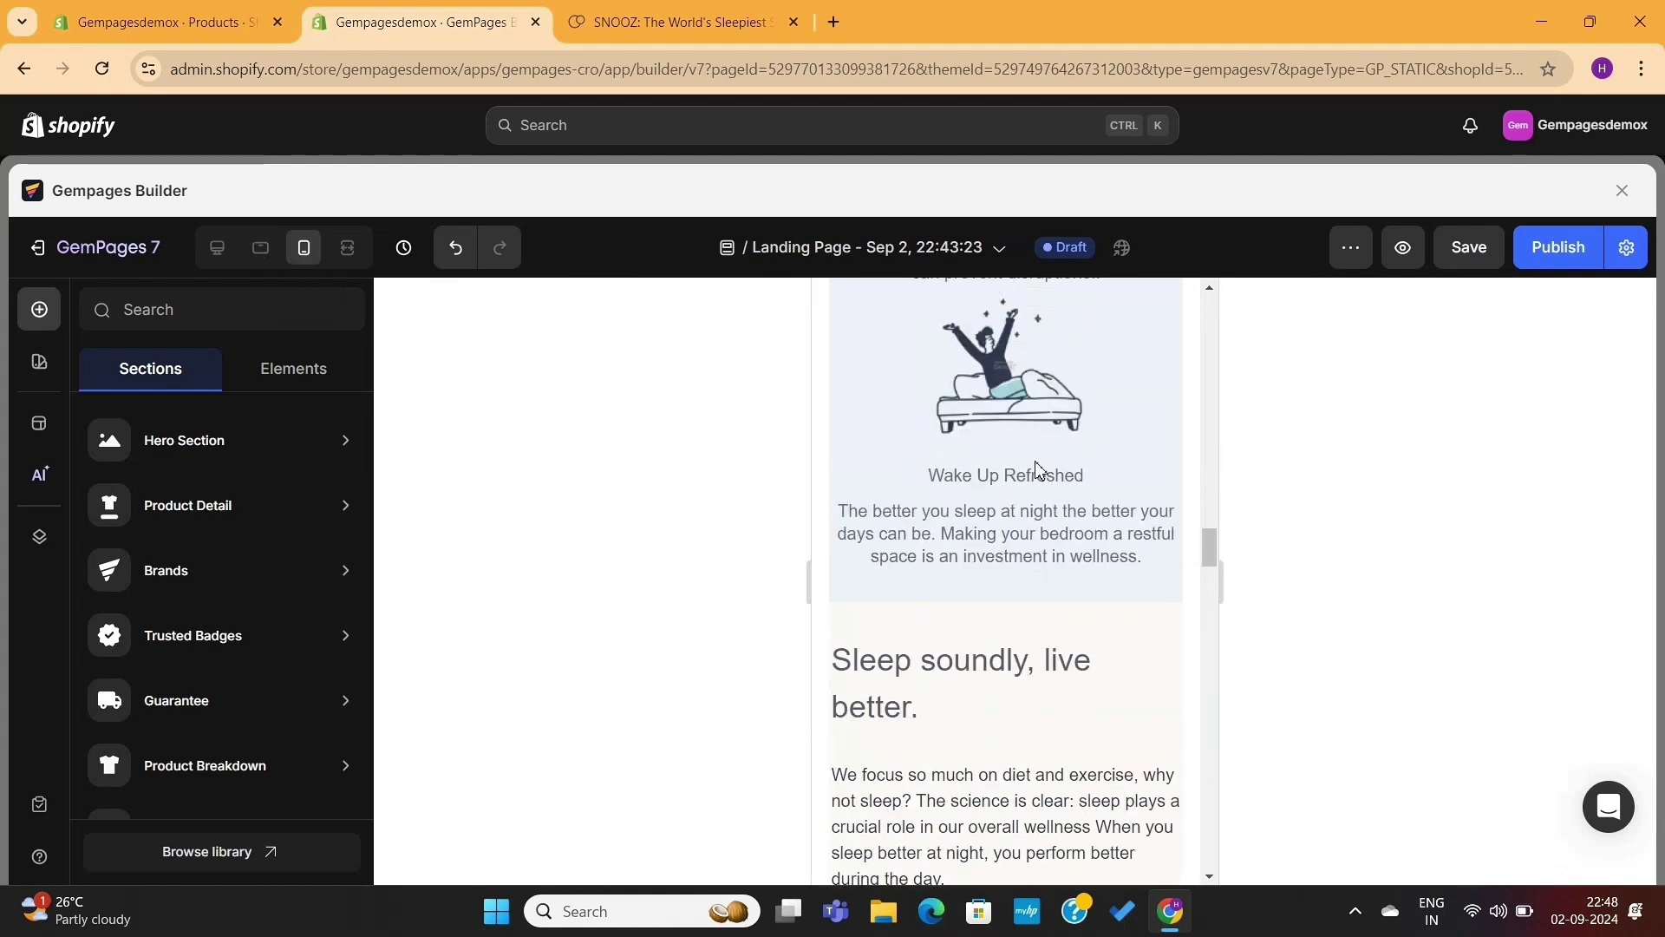
scroll(1038, 469, "up", 15)
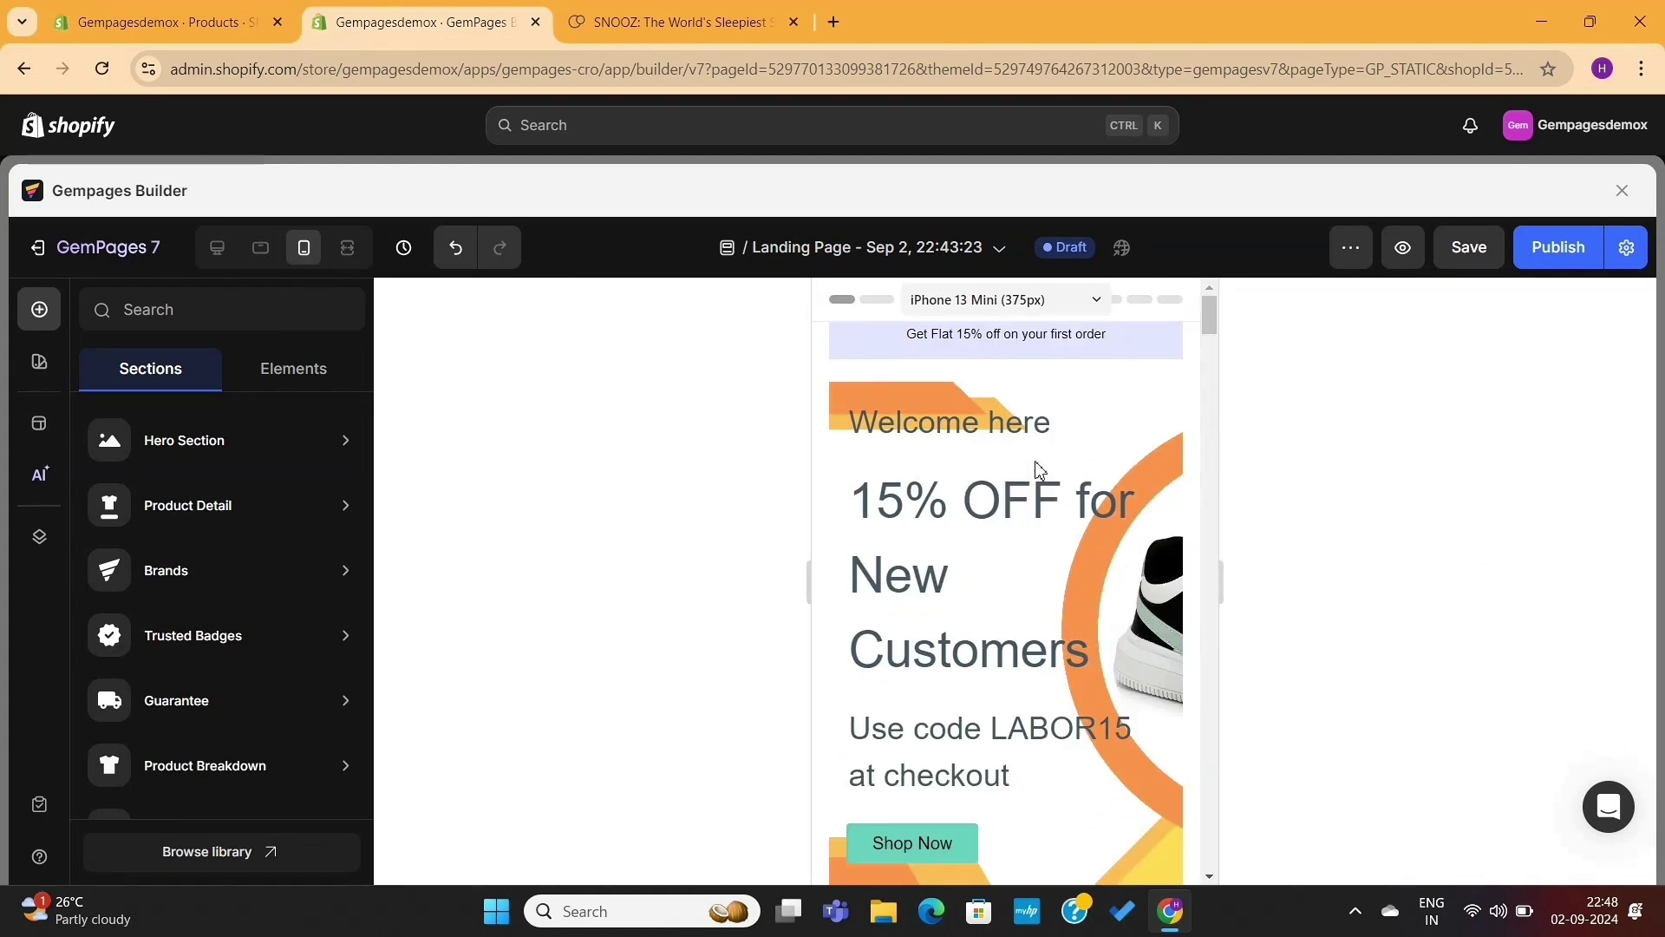
scroll(1038, 470, "down", 4)
scroll(1038, 469, "down", 20)
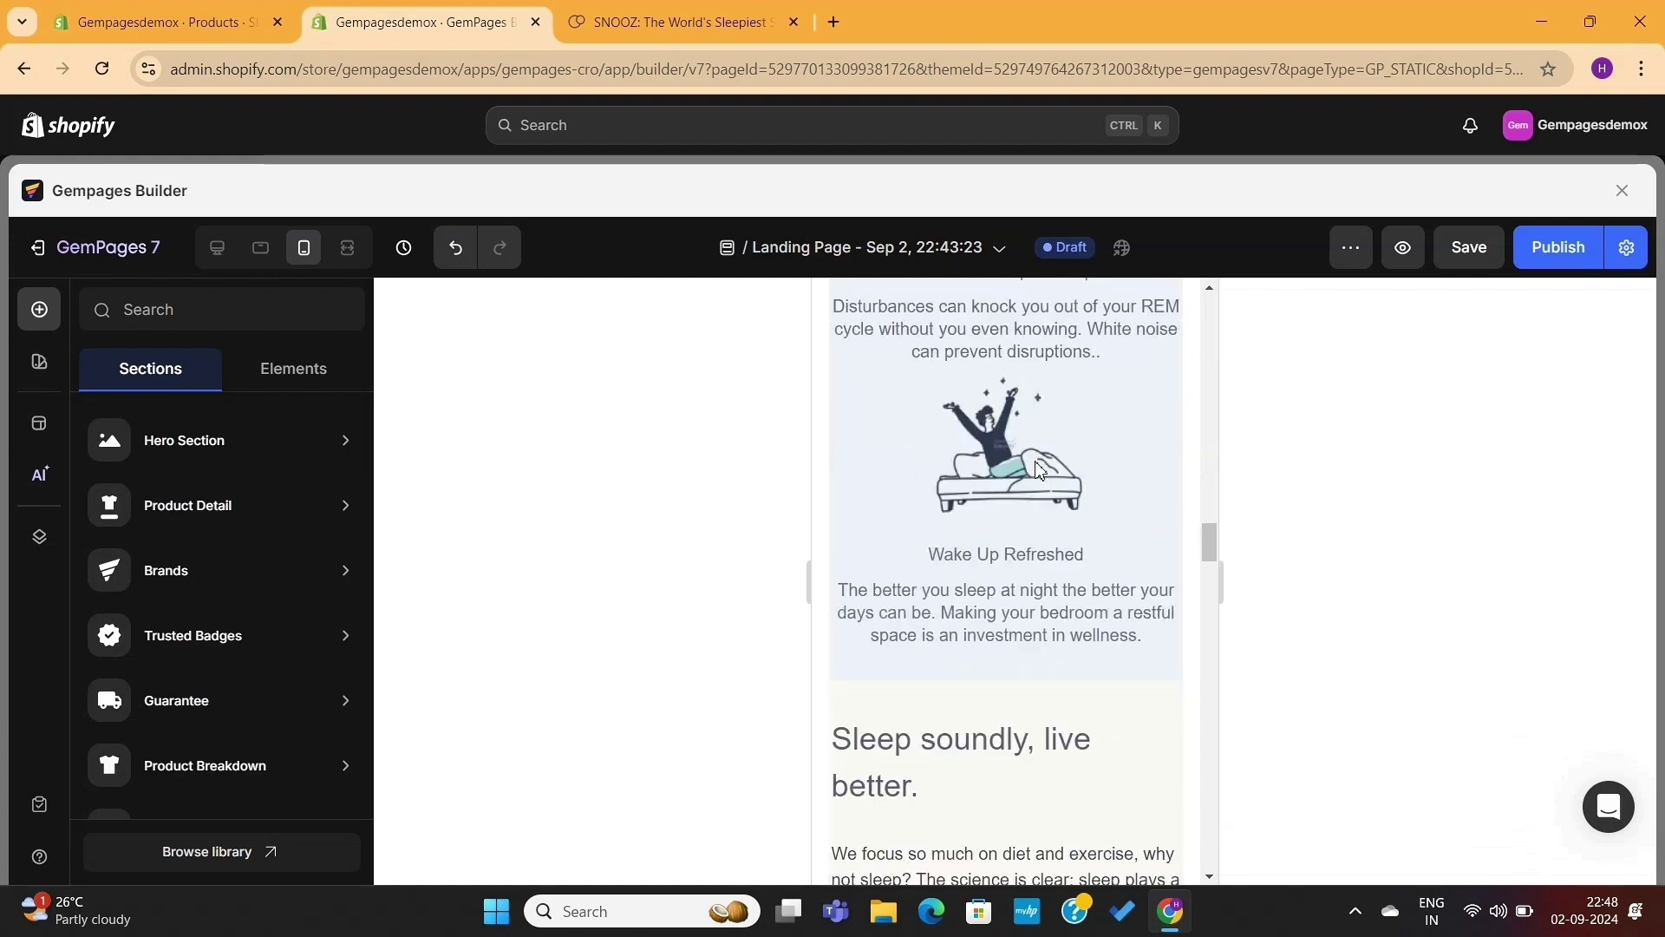
scroll(1038, 469, "down", 10)
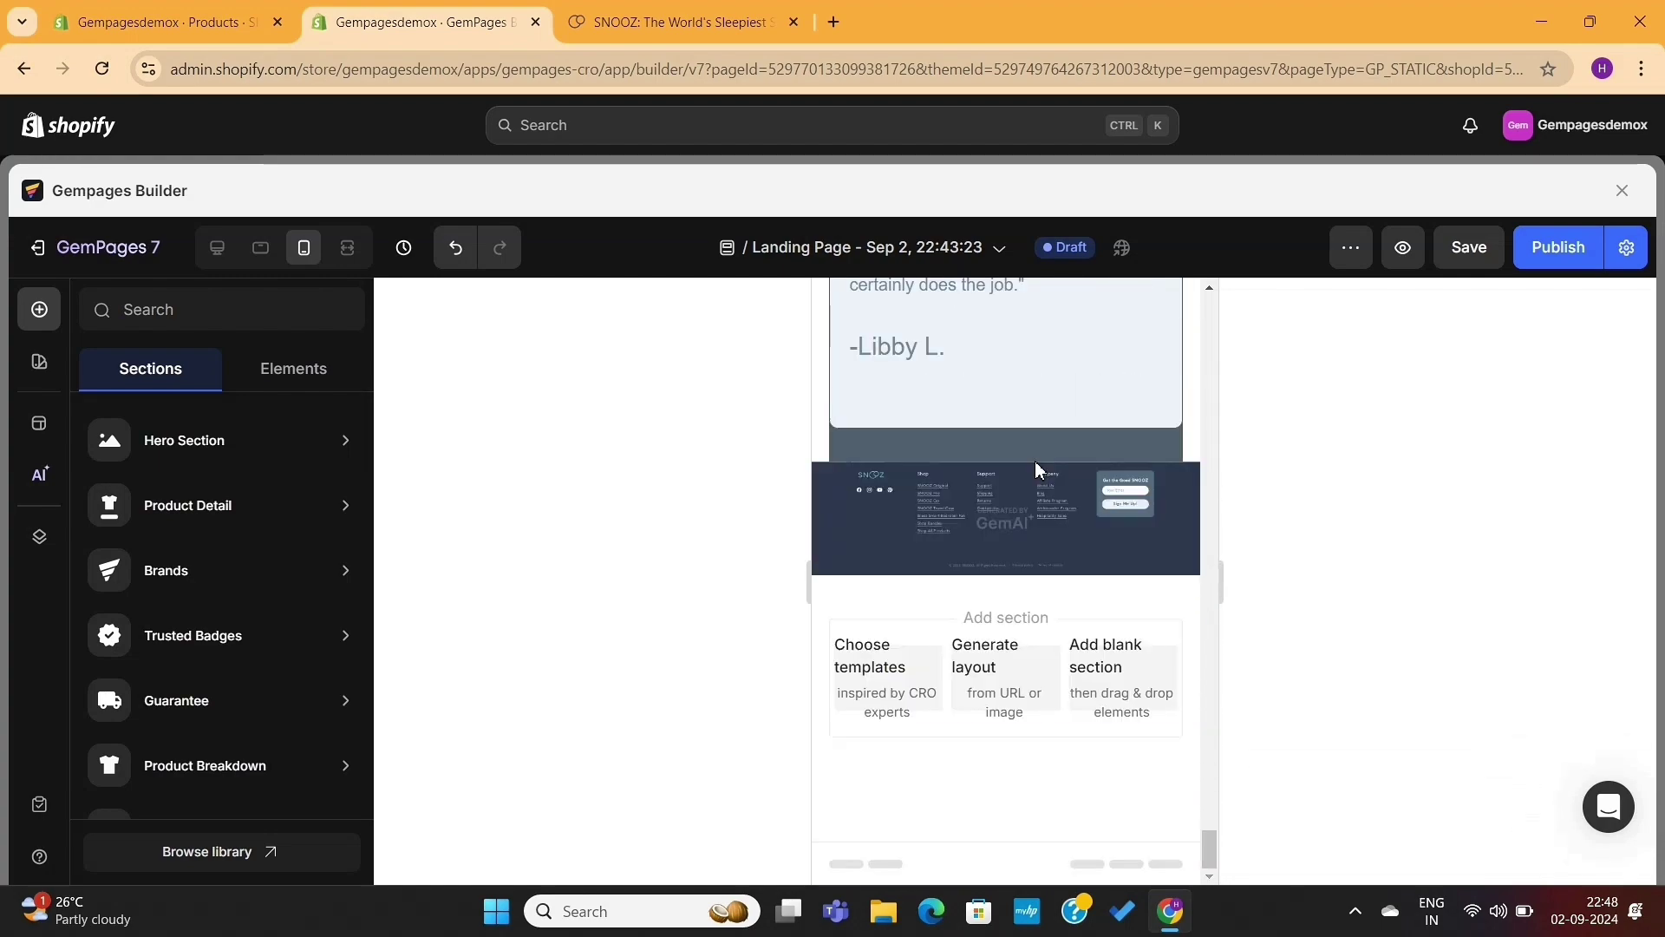
Delete the GemAI footer image in full-width view and scroll back toward the top
left_click(1038, 471)
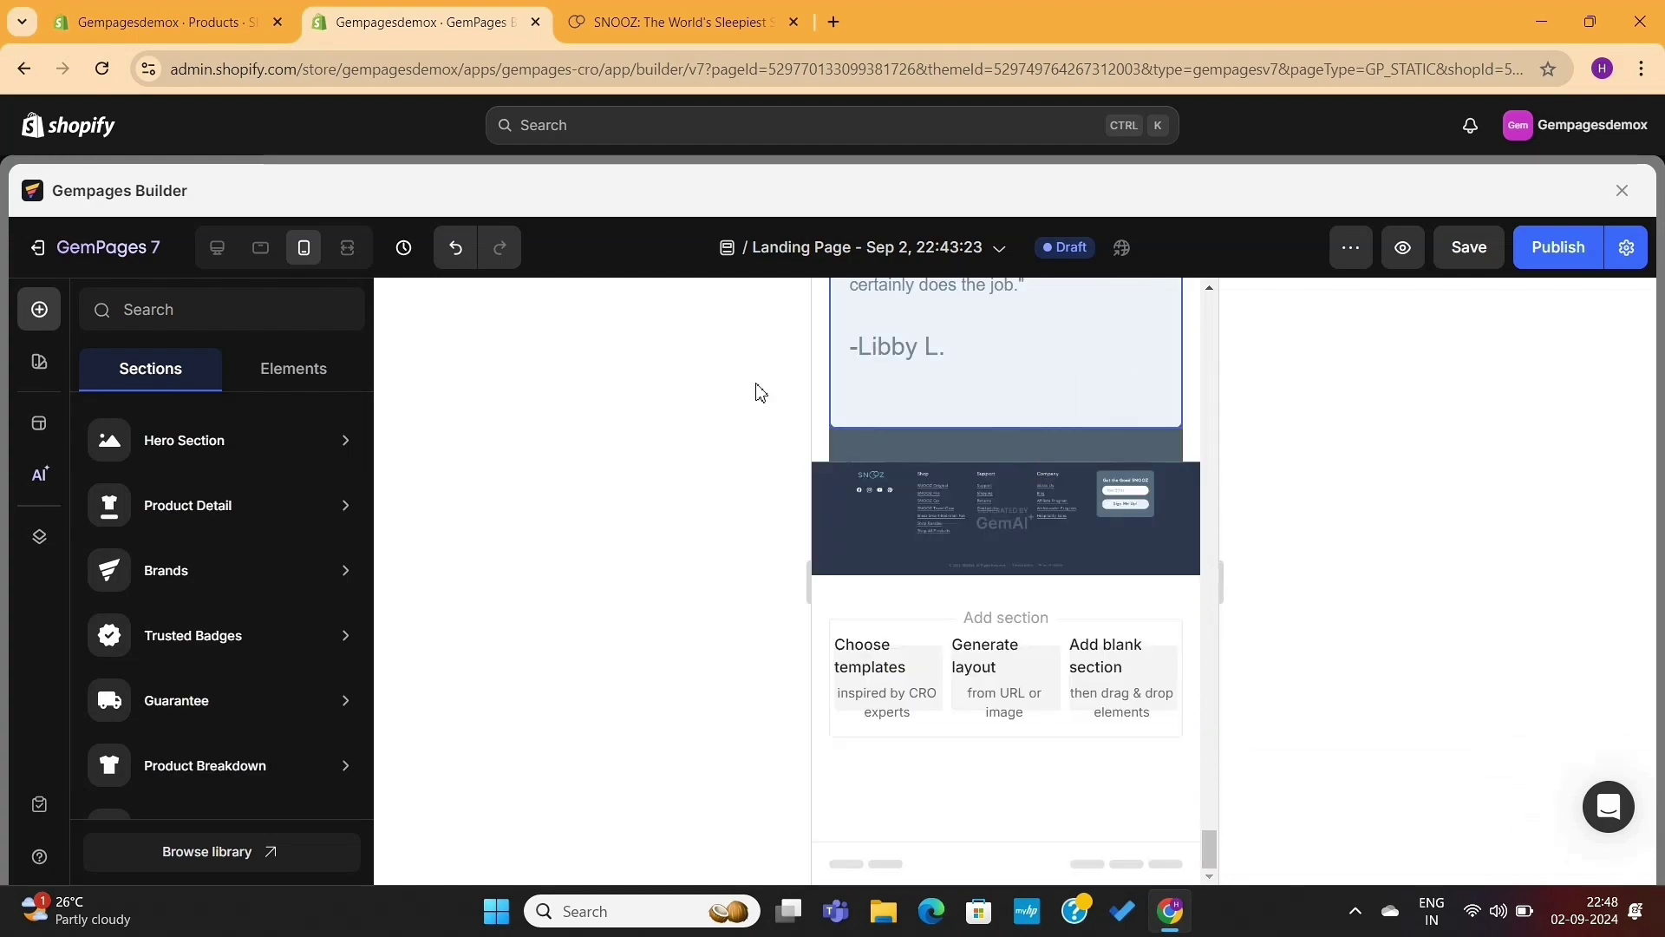
left_click(348, 255)
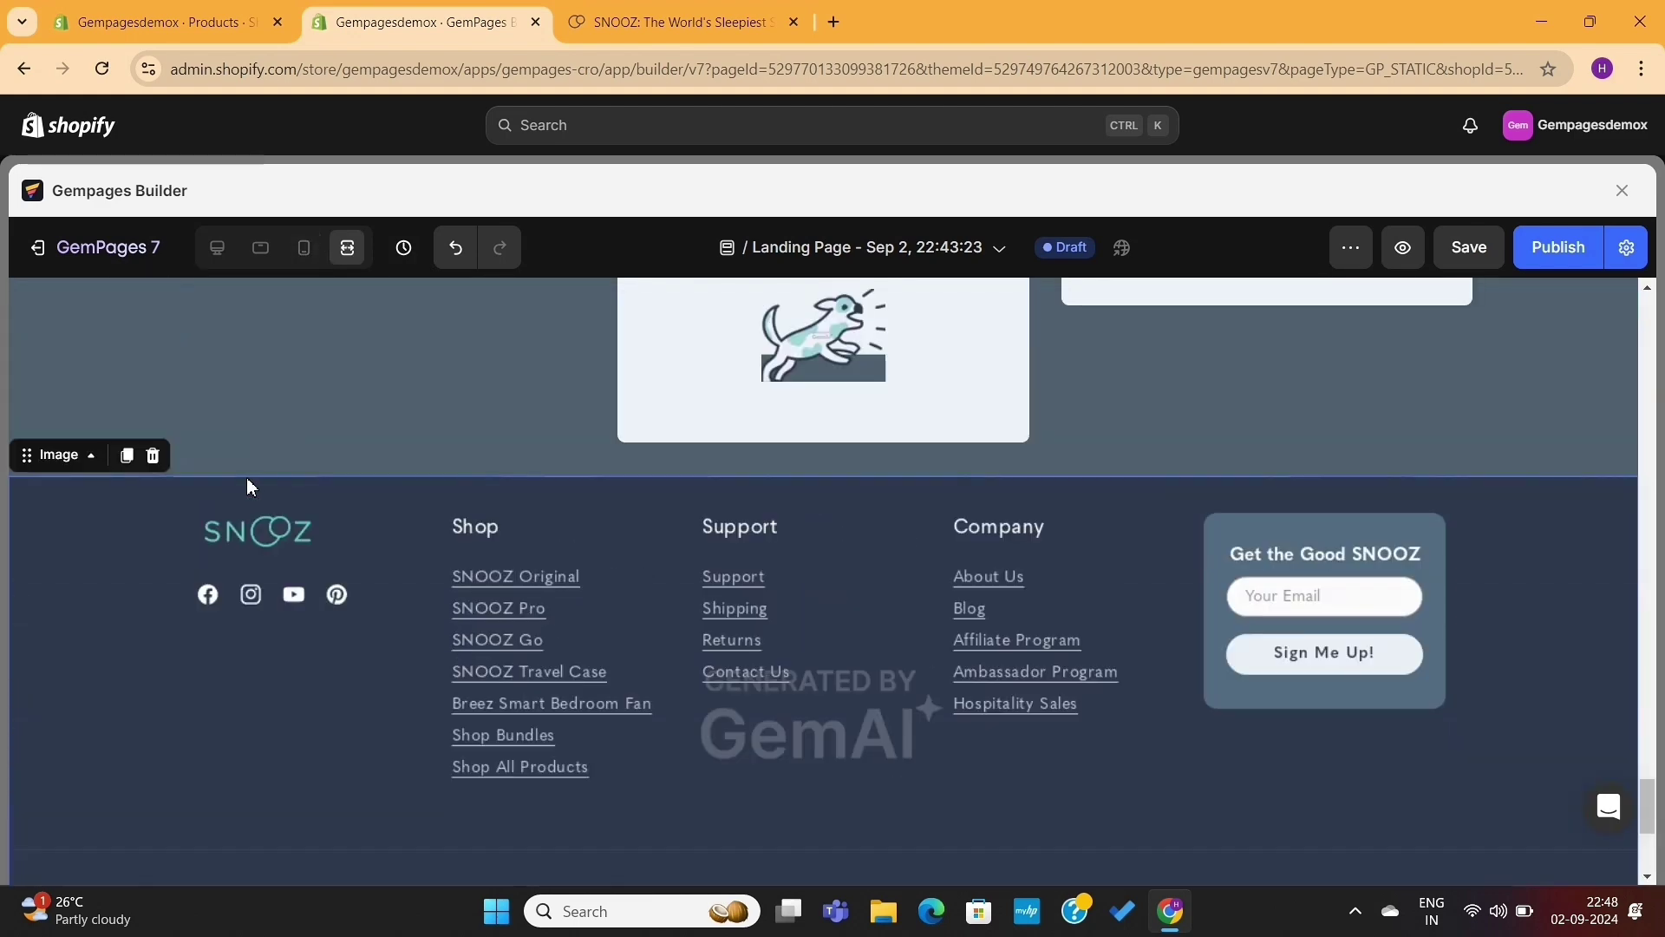
left_click(155, 458)
scroll(598, 559, "up", 3)
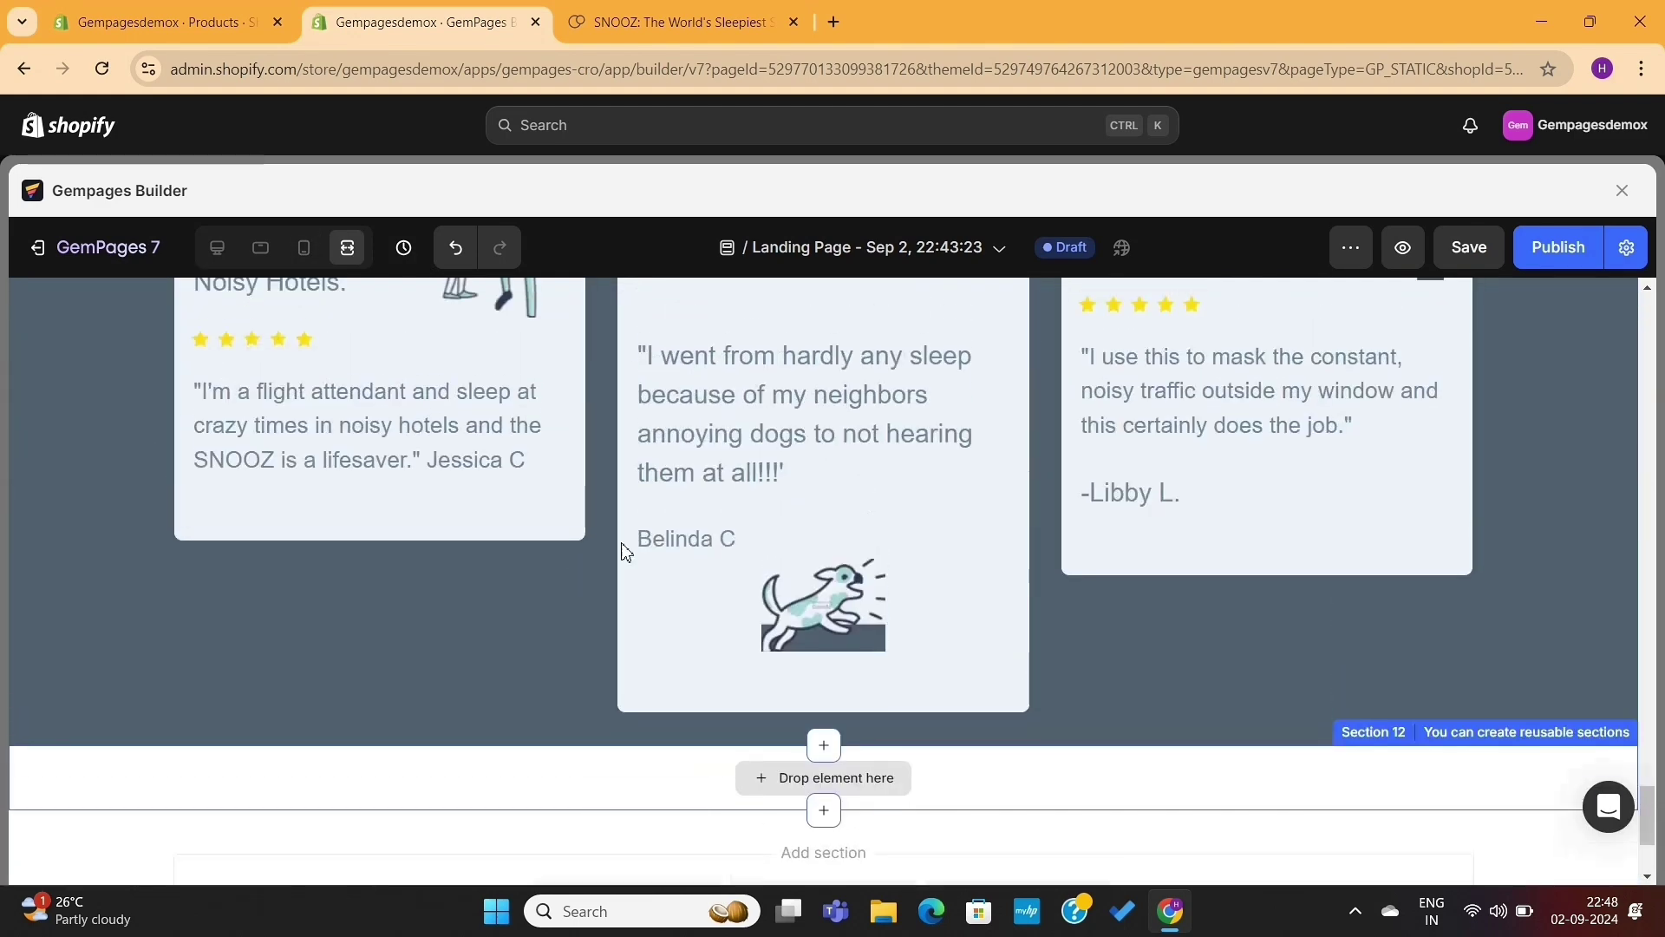
left_click(733, 580)
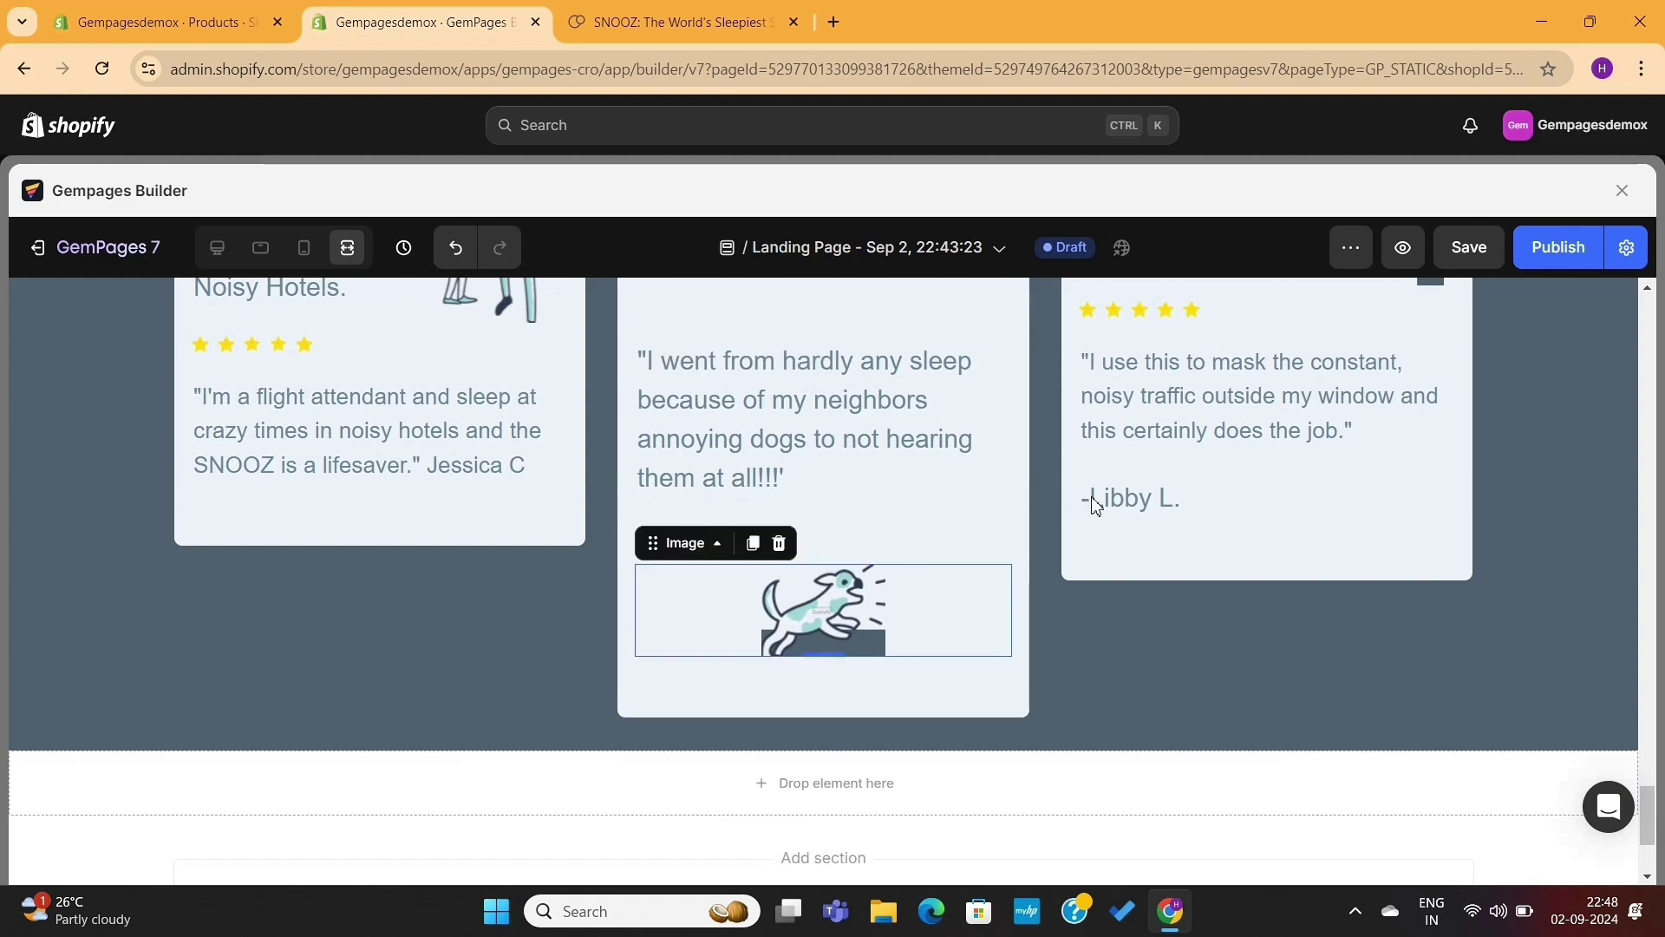
scroll(1136, 685, "up", 20)
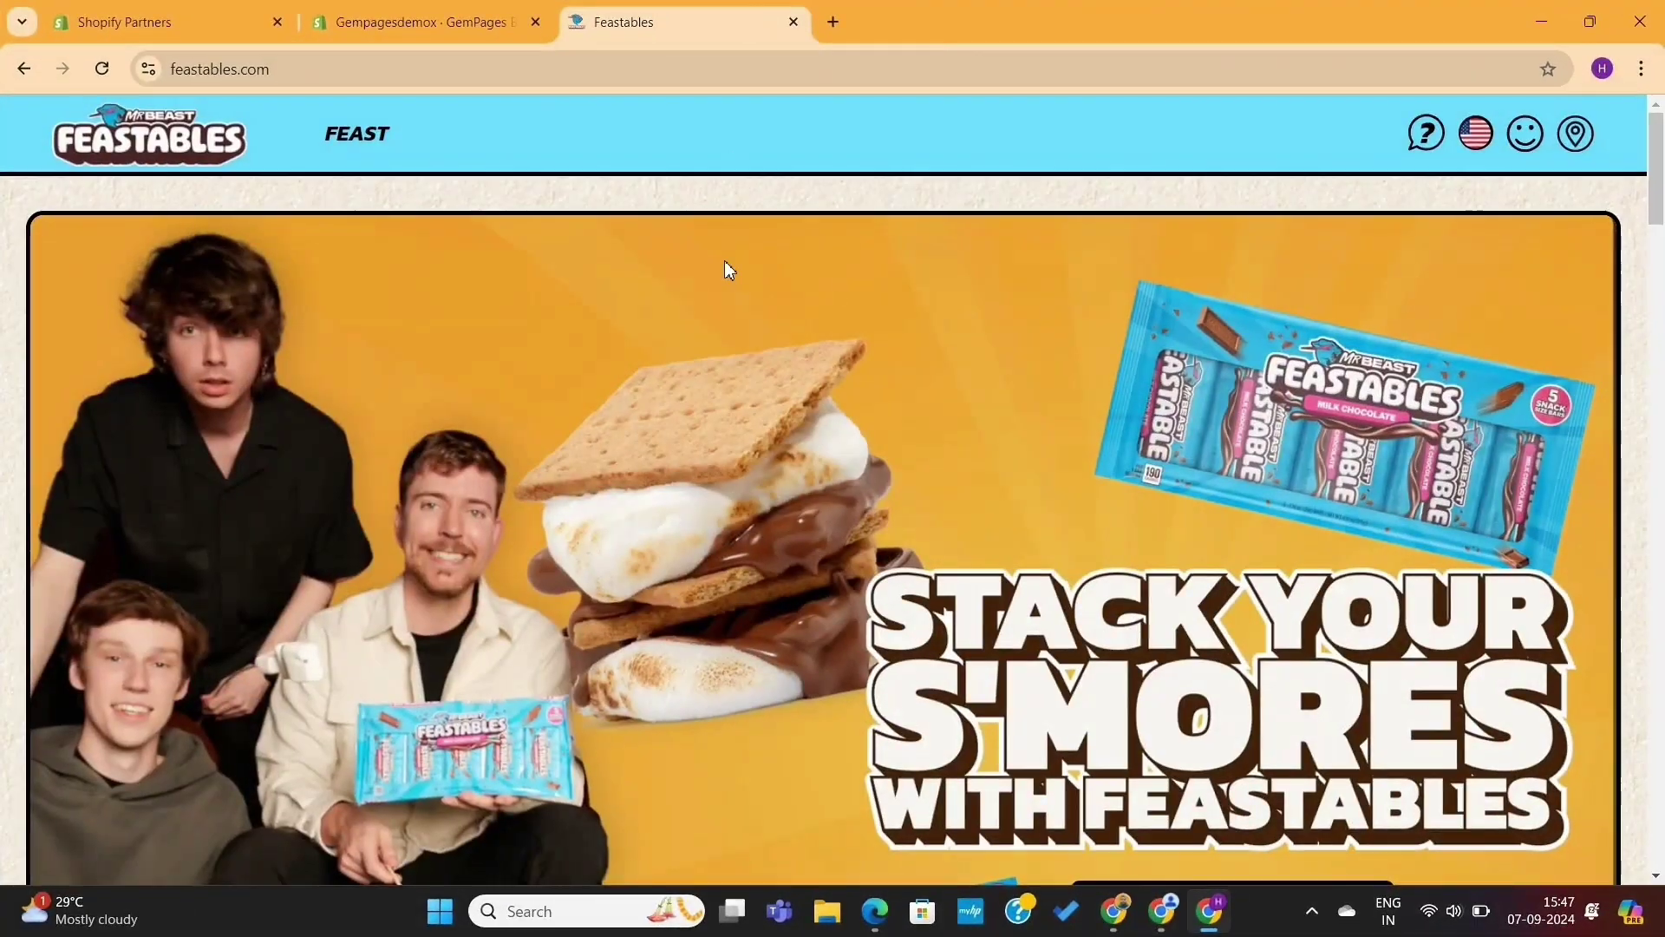
Scroll through feastables.com to the footer and back, then select its web address
scroll(701, 425, "down", 20)
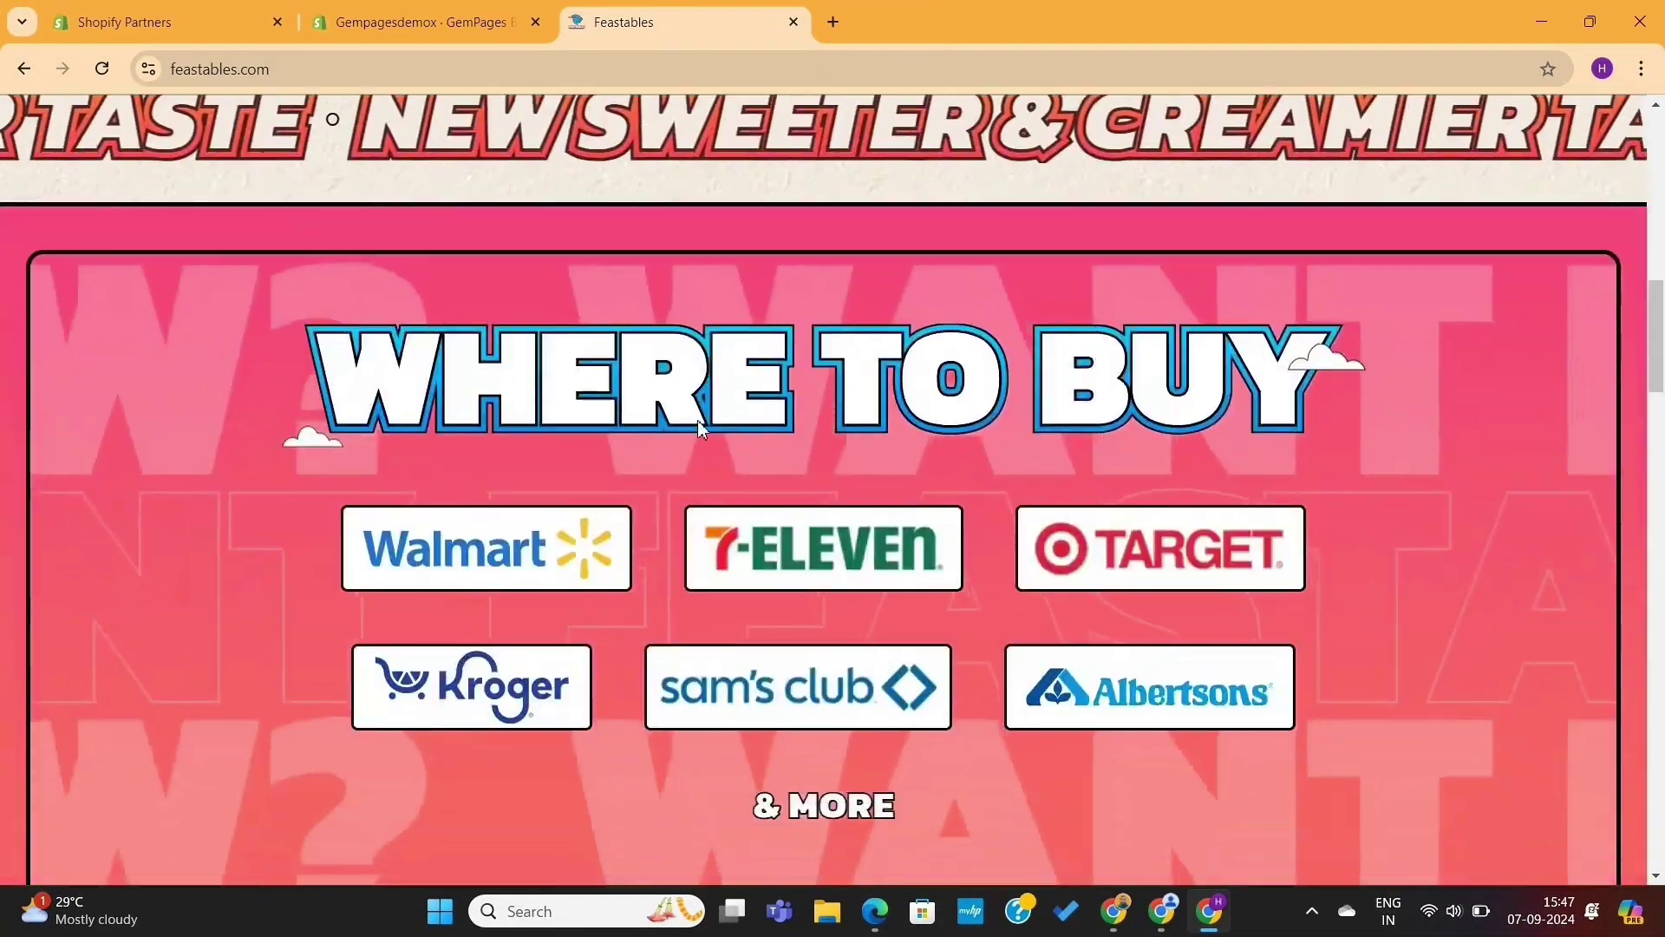
scroll(701, 422, "down", 20)
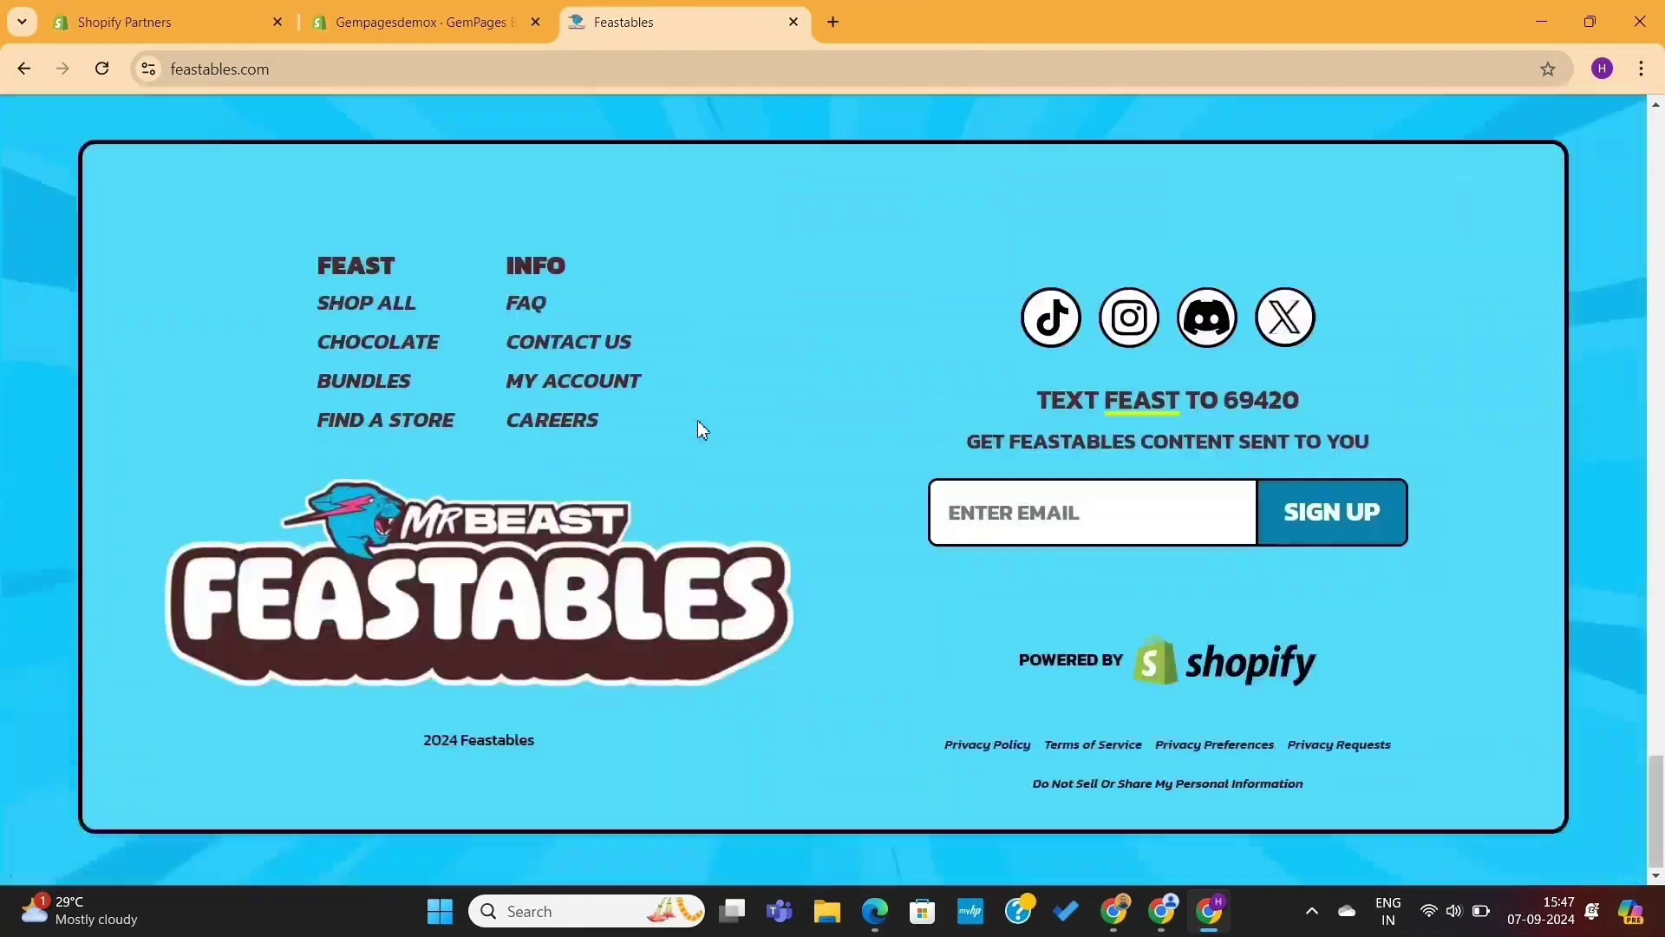
scroll(702, 431, "up", 20)
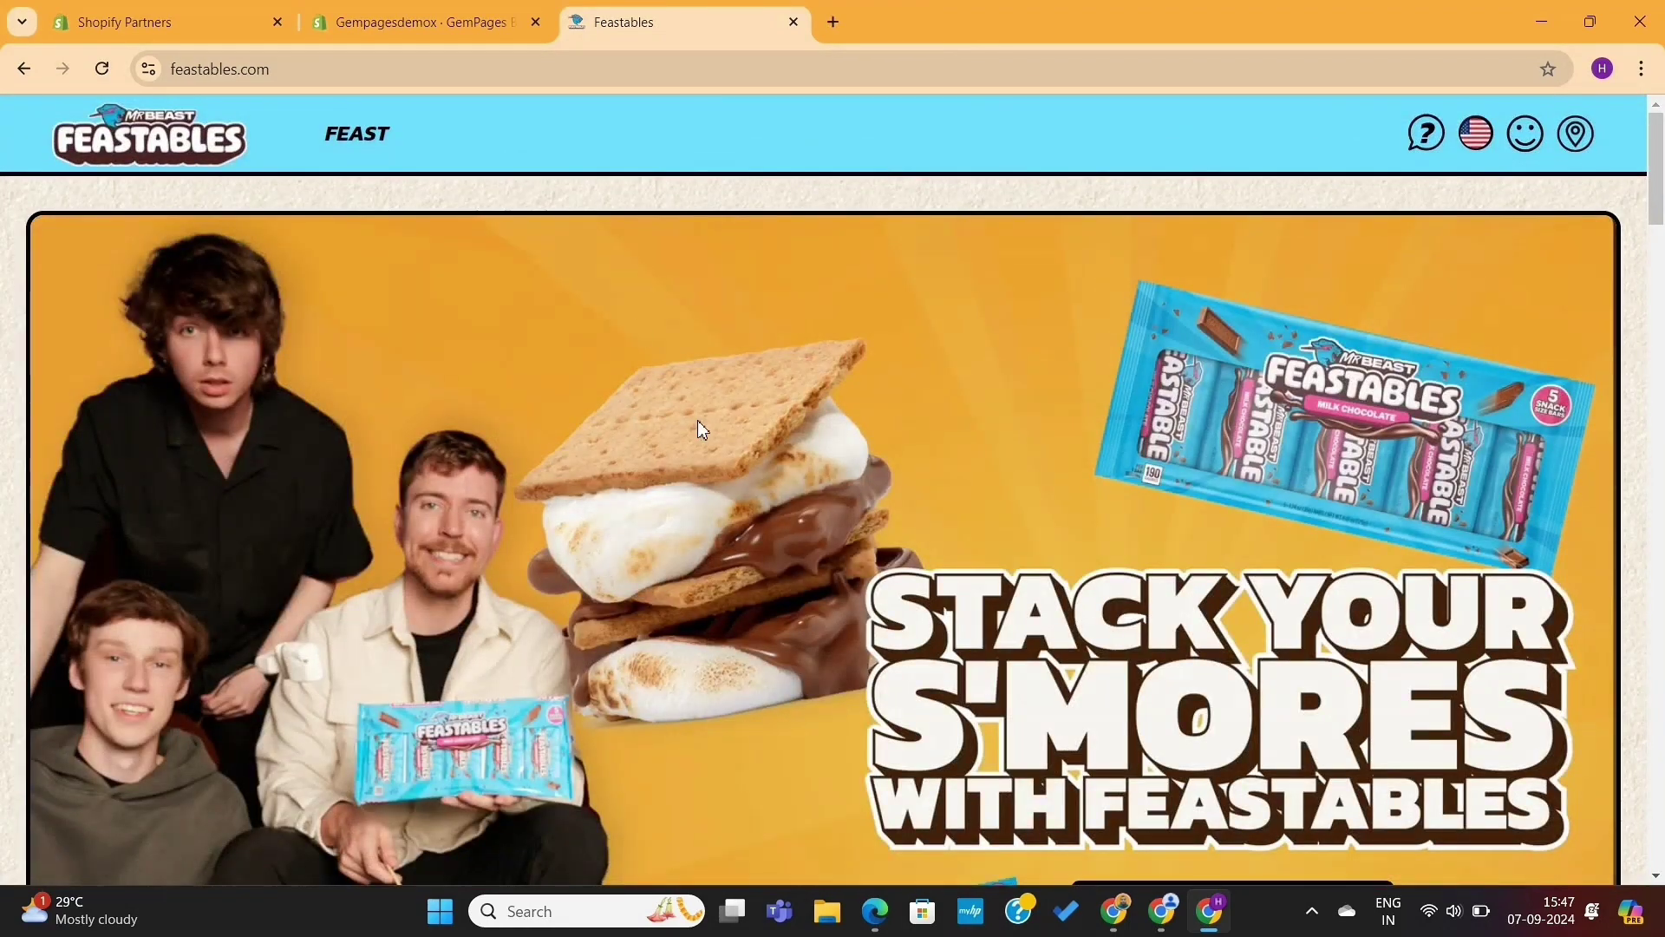
left_click(424, 69)
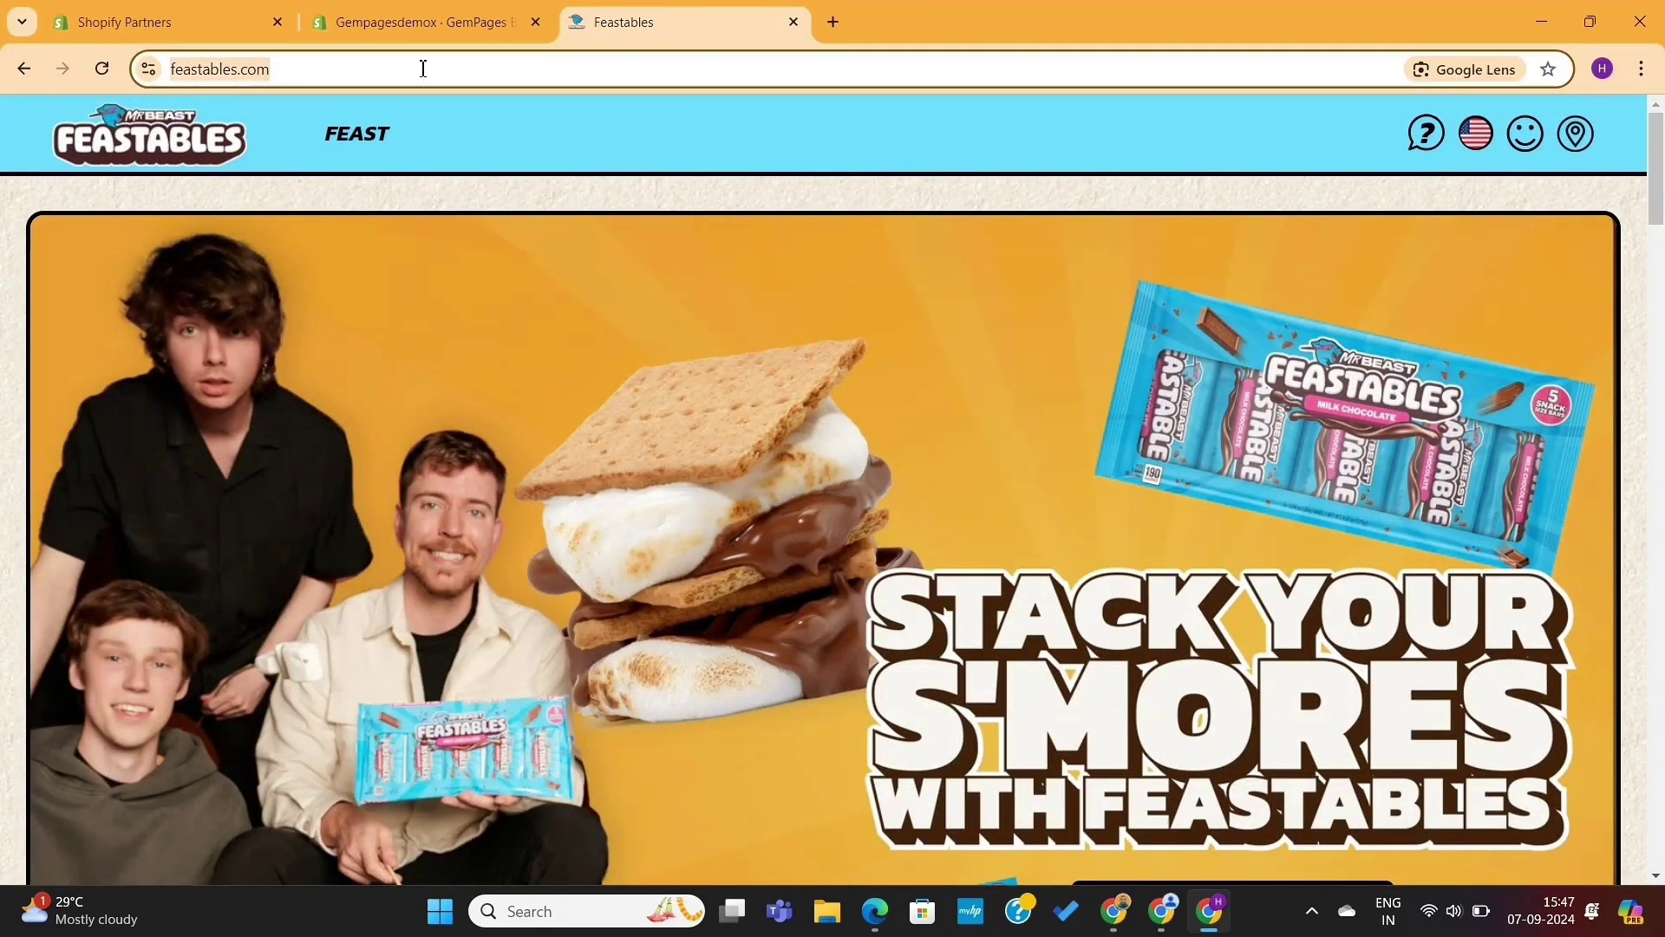
Generate a layout from the feastables.com URL and review its S'mores hero, Where to Buy and New Formula sections
left_click(425, 24)
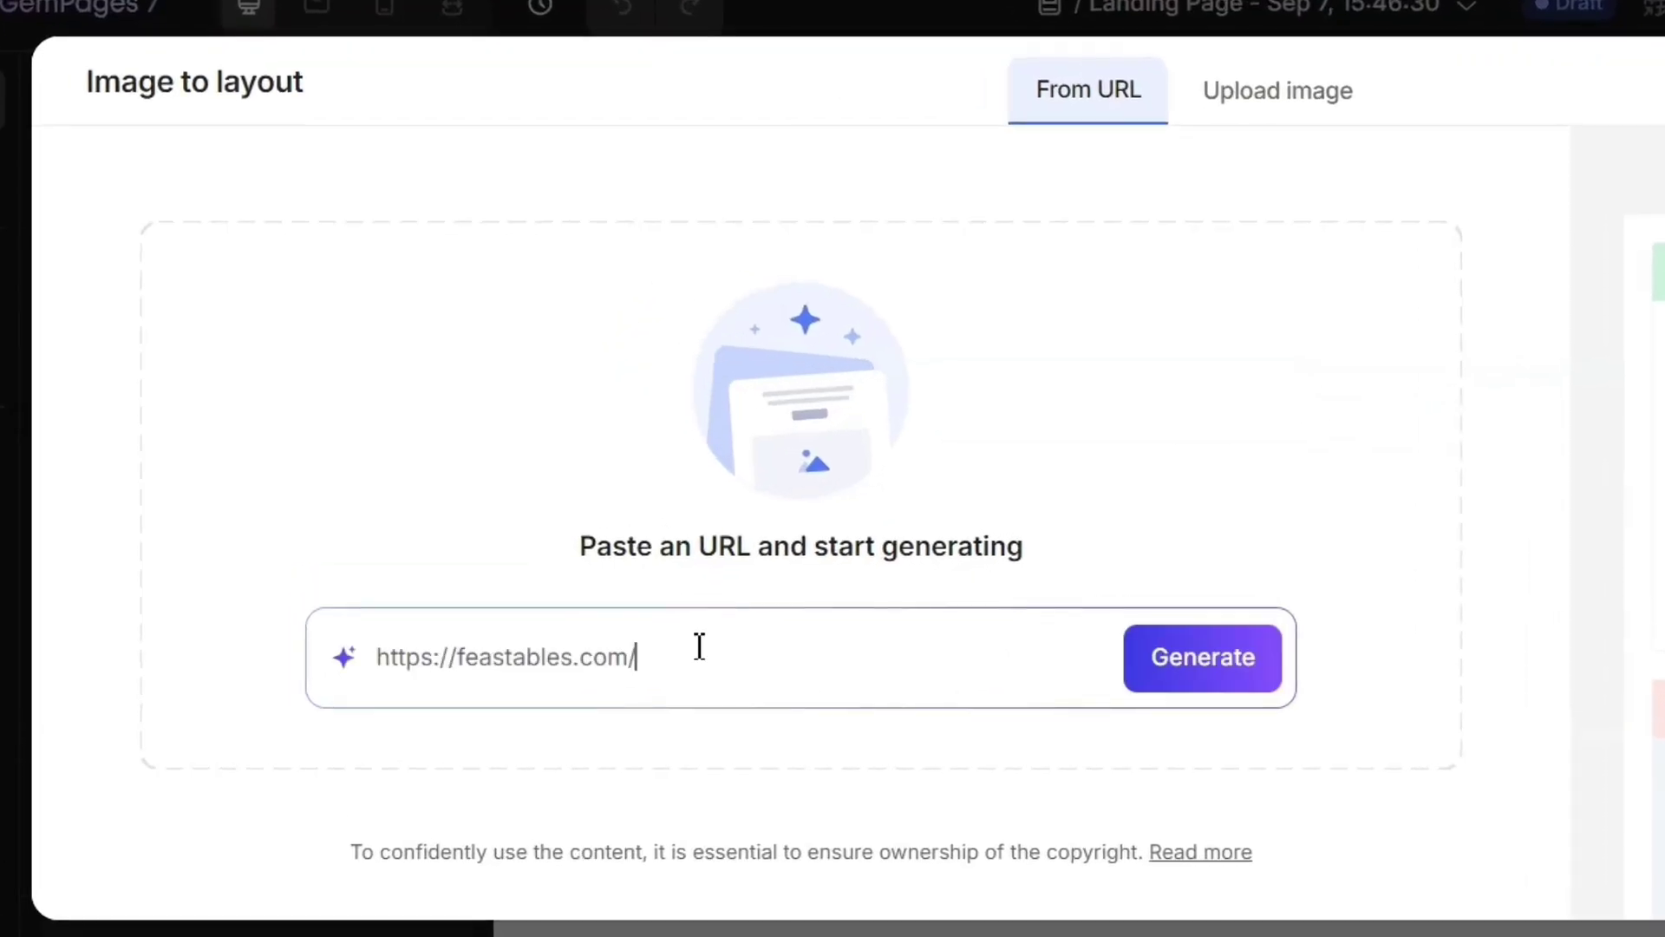
left_click(1206, 676)
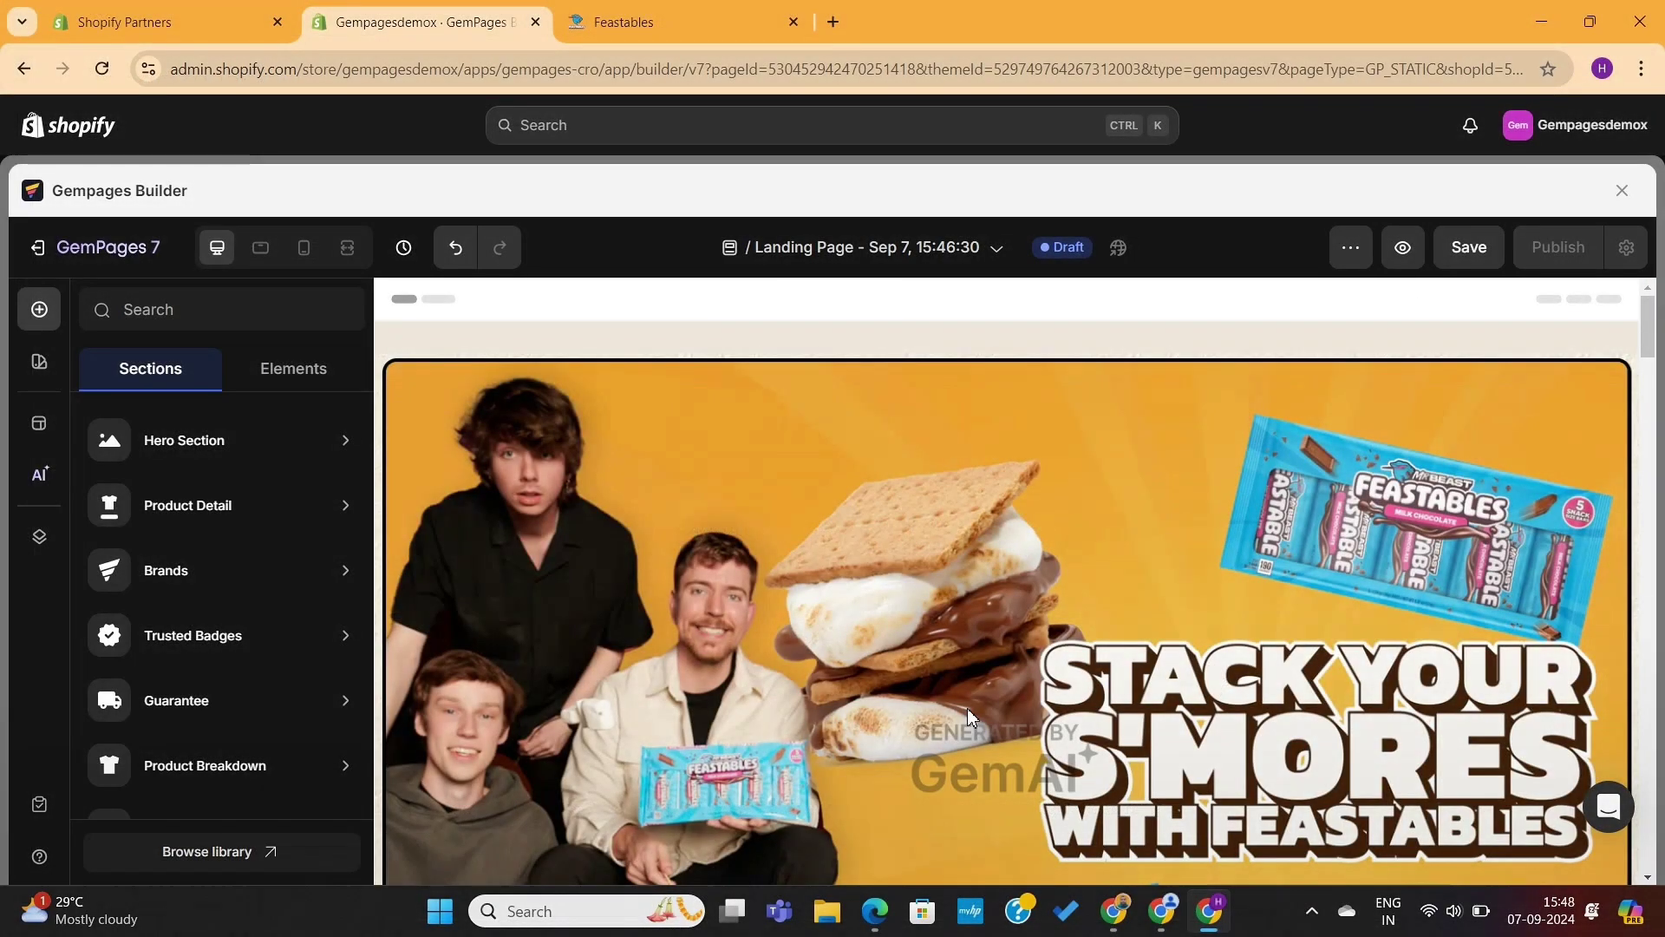
scroll(966, 707, "down", 4)
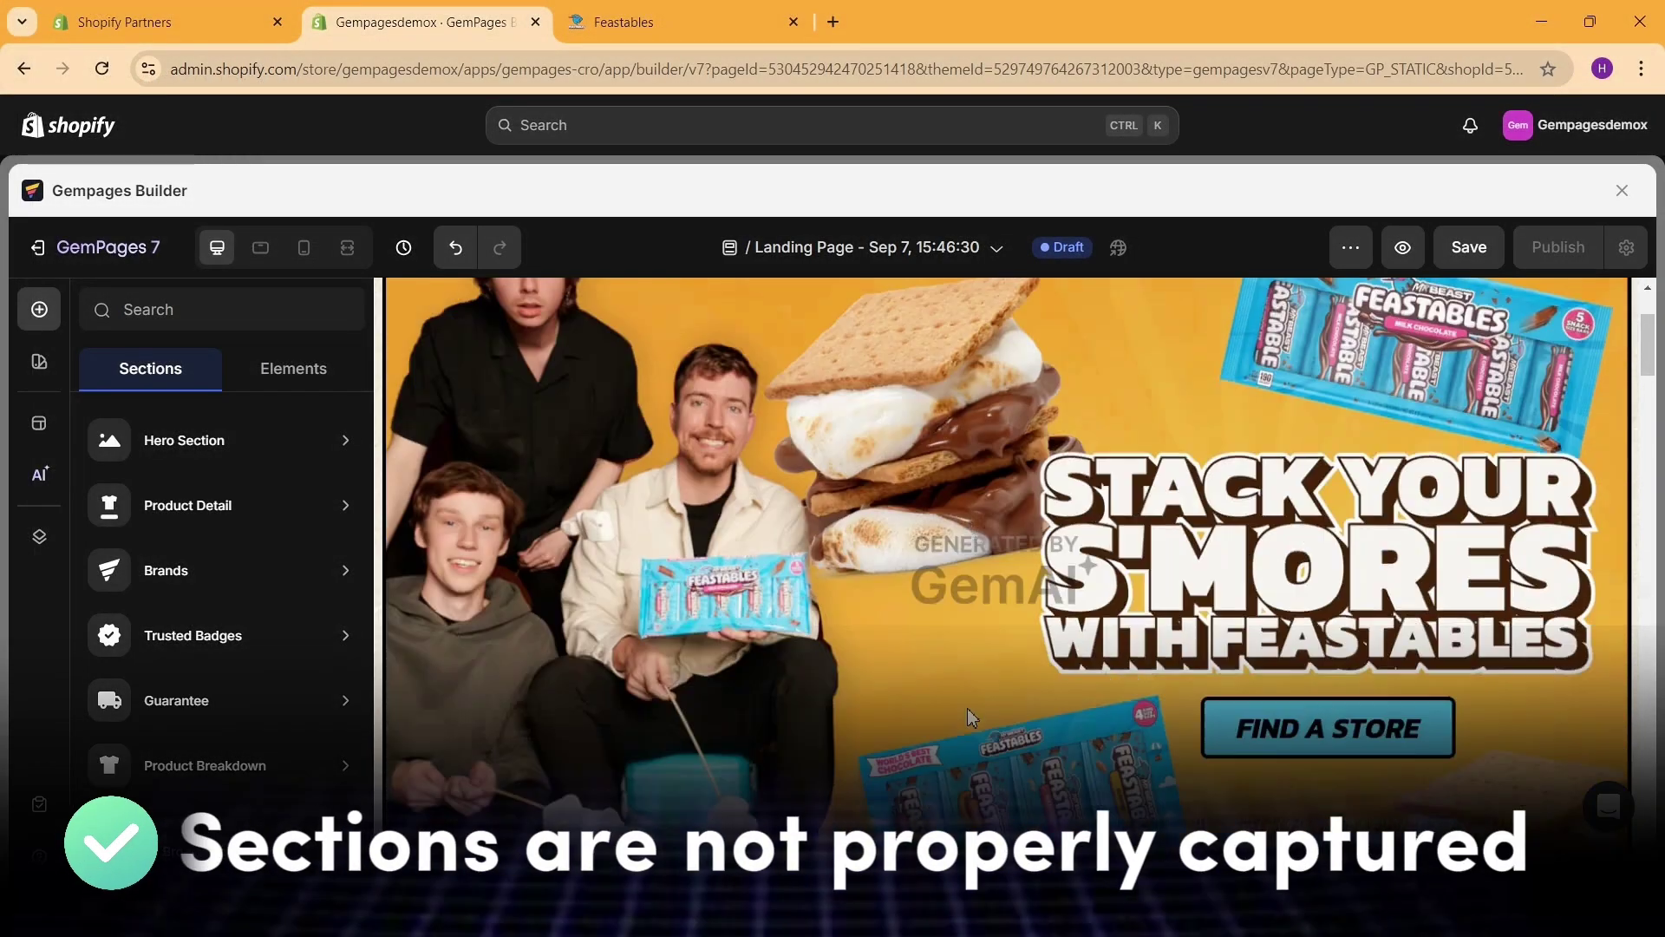
scroll(922, 676, "down", 5)
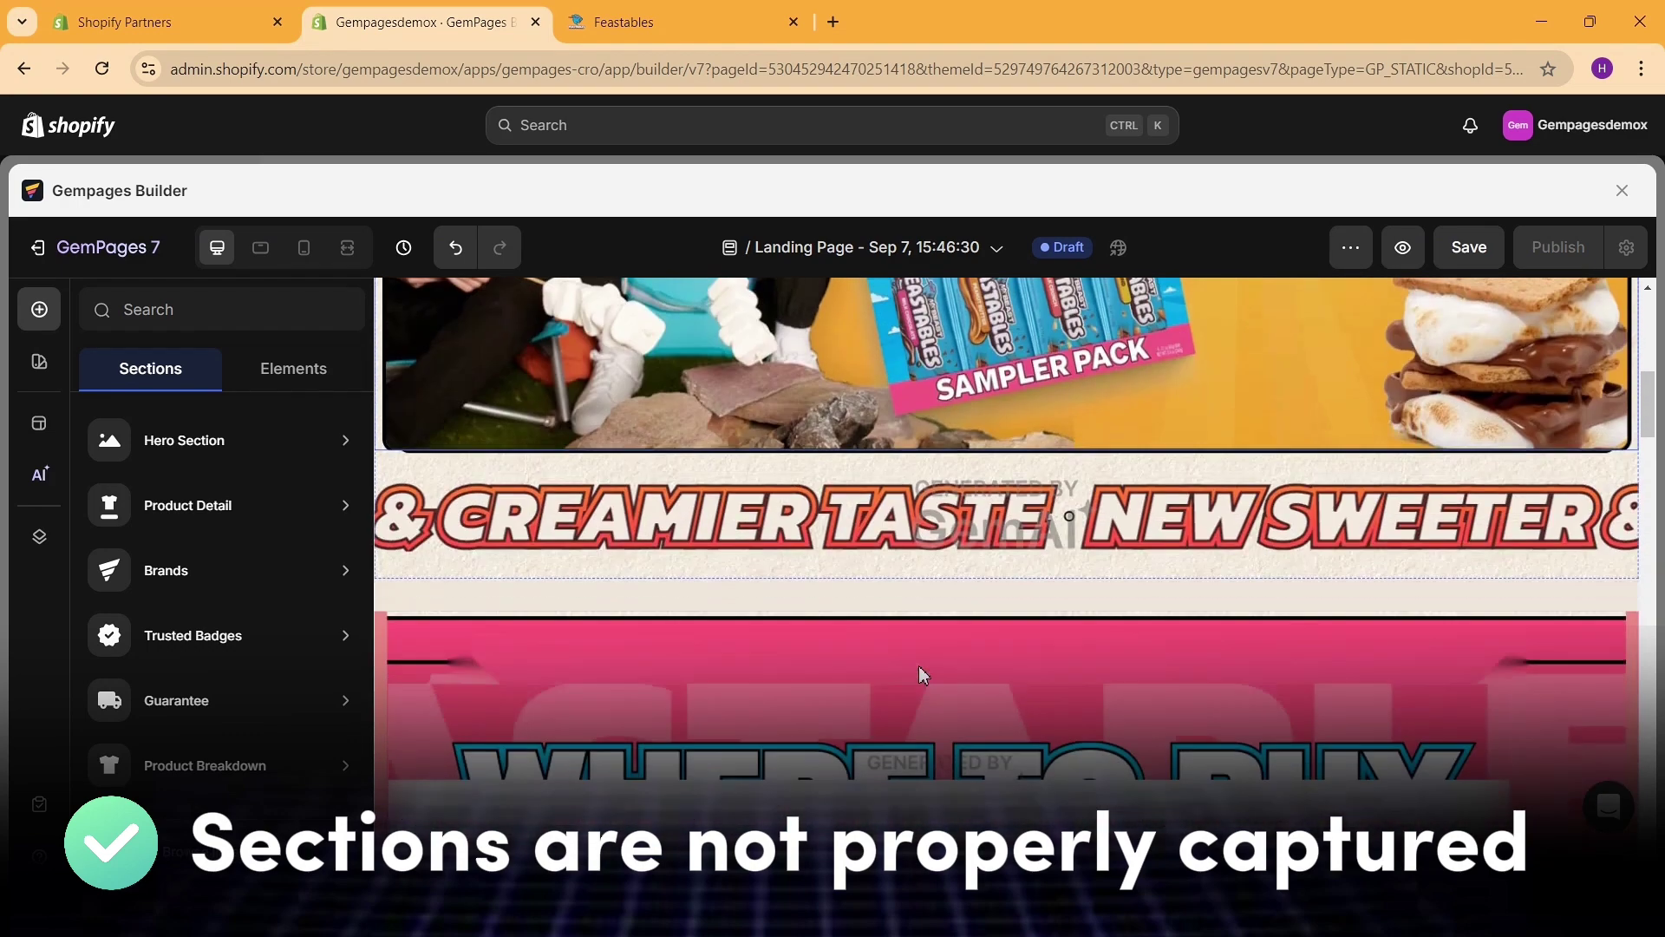
scroll(935, 691, "down", 5)
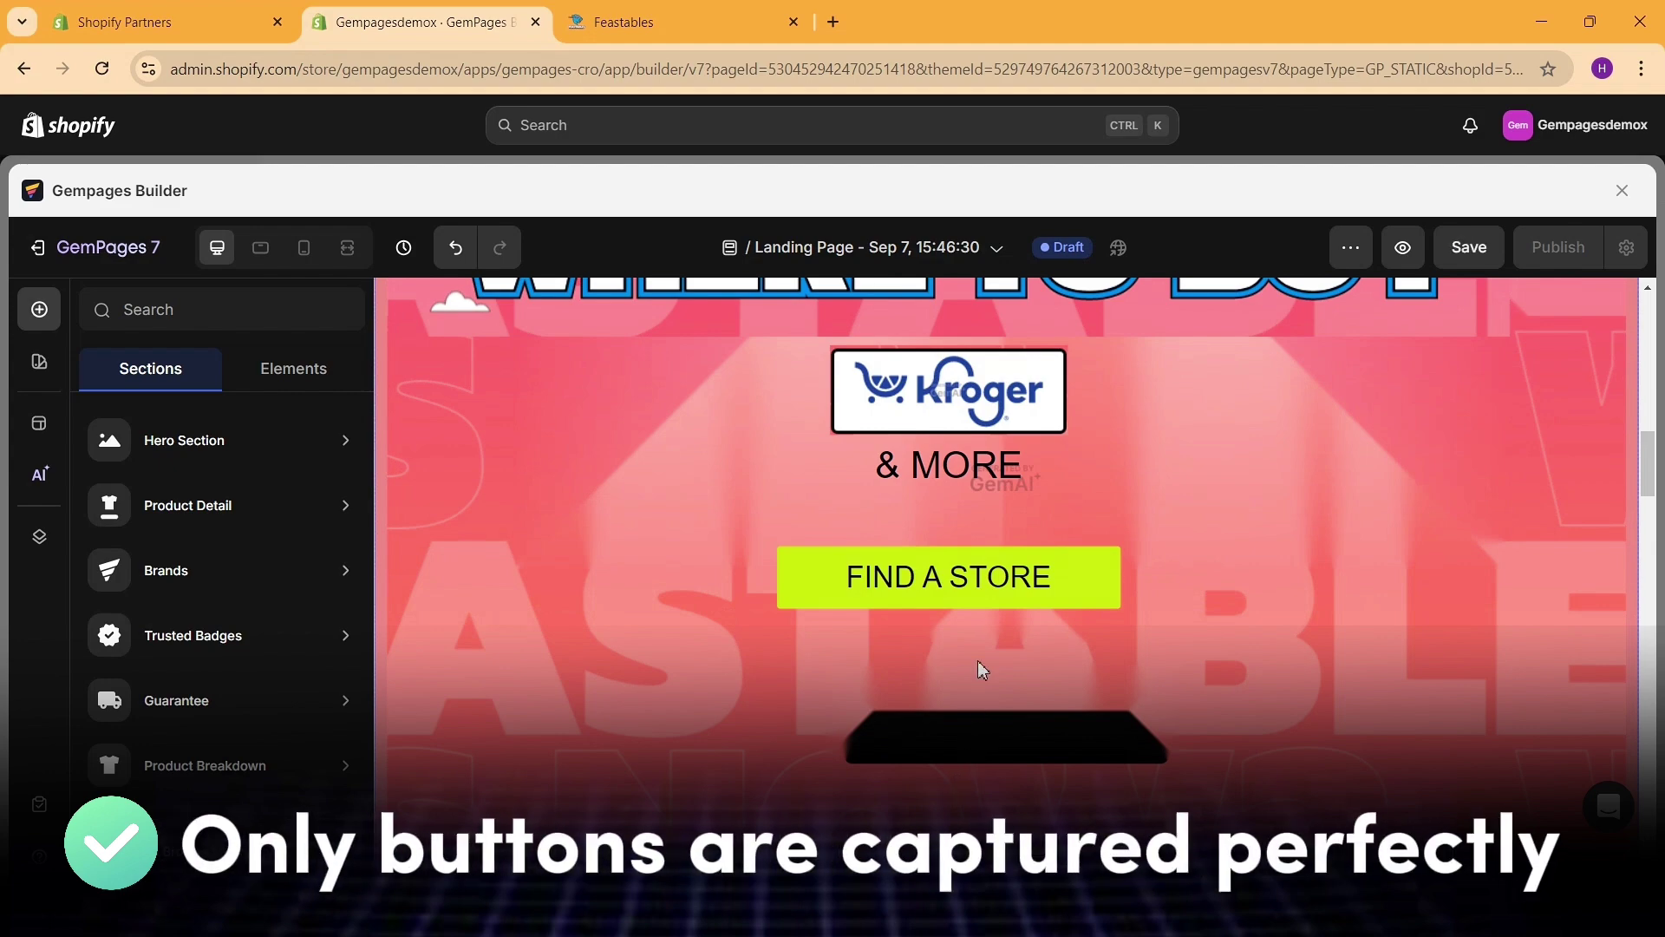
scroll(979, 659, "down", 4)
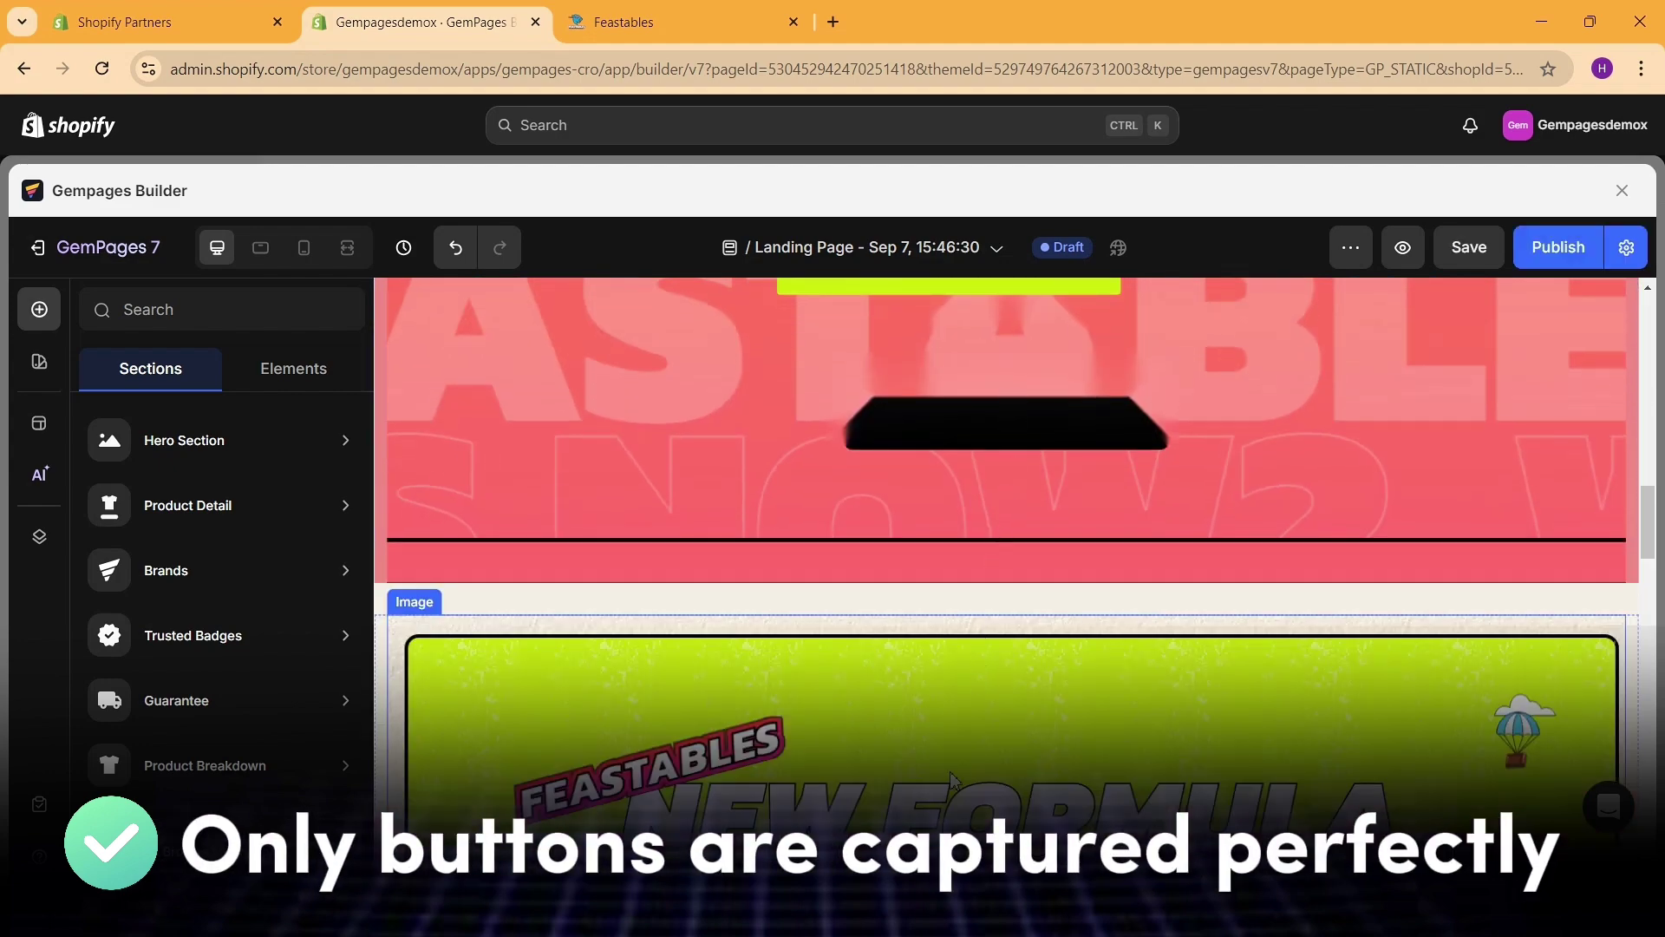
scroll(951, 781, "down", 1)
scroll(1006, 658, "down", 8)
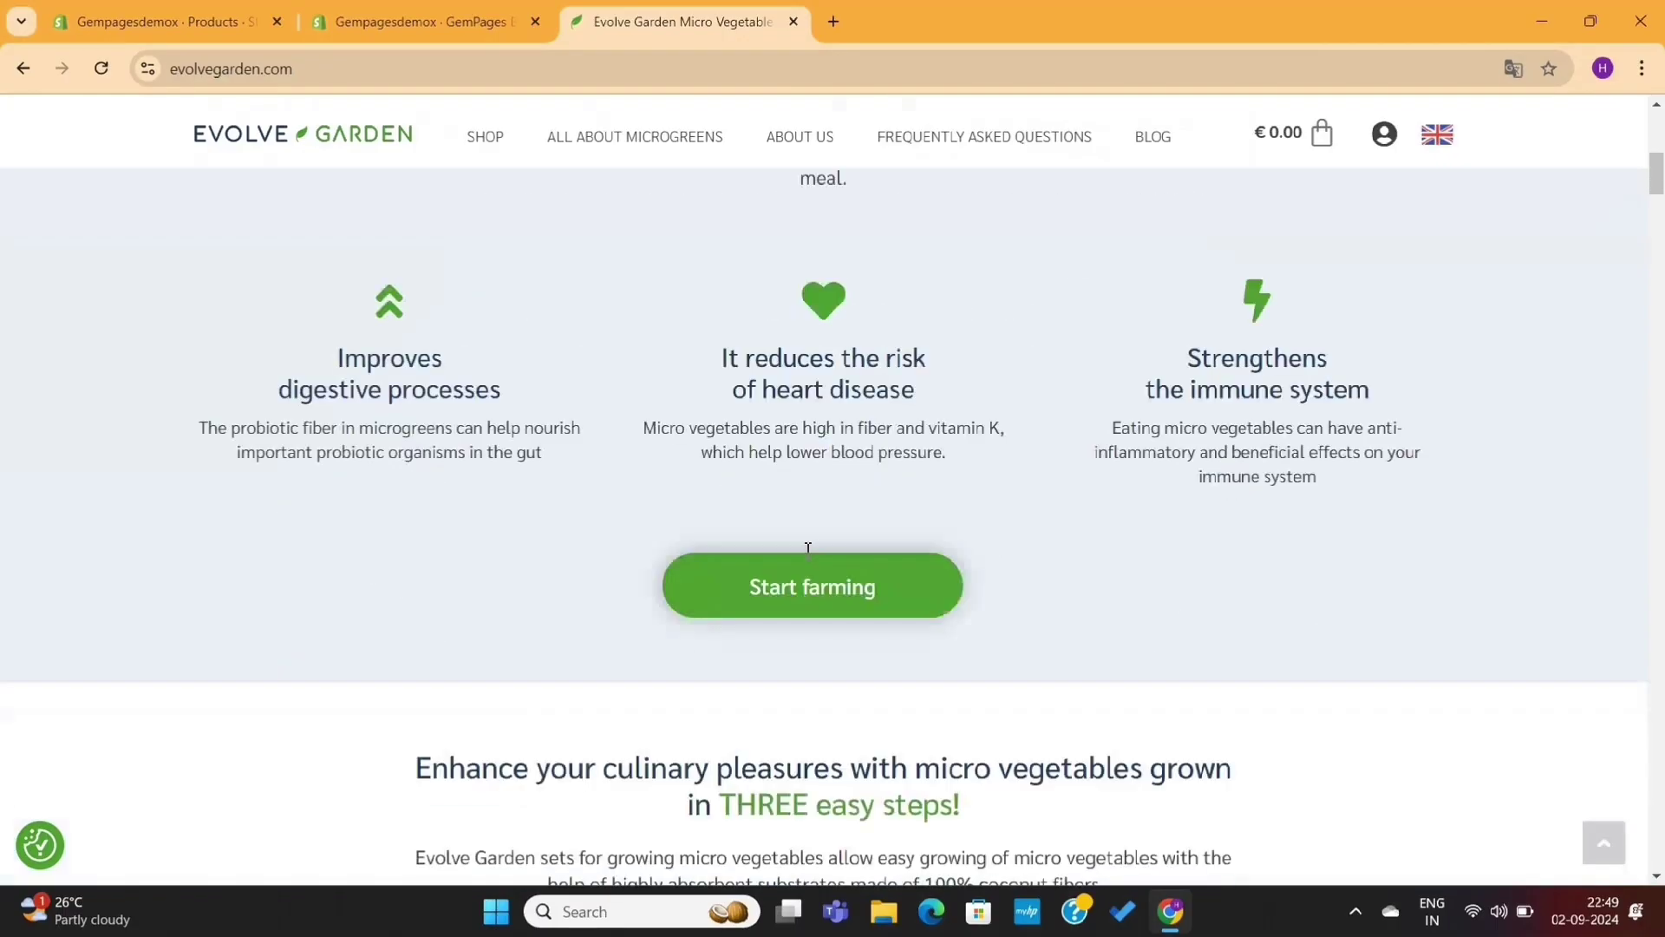
scroll(808, 548, "down", 20)
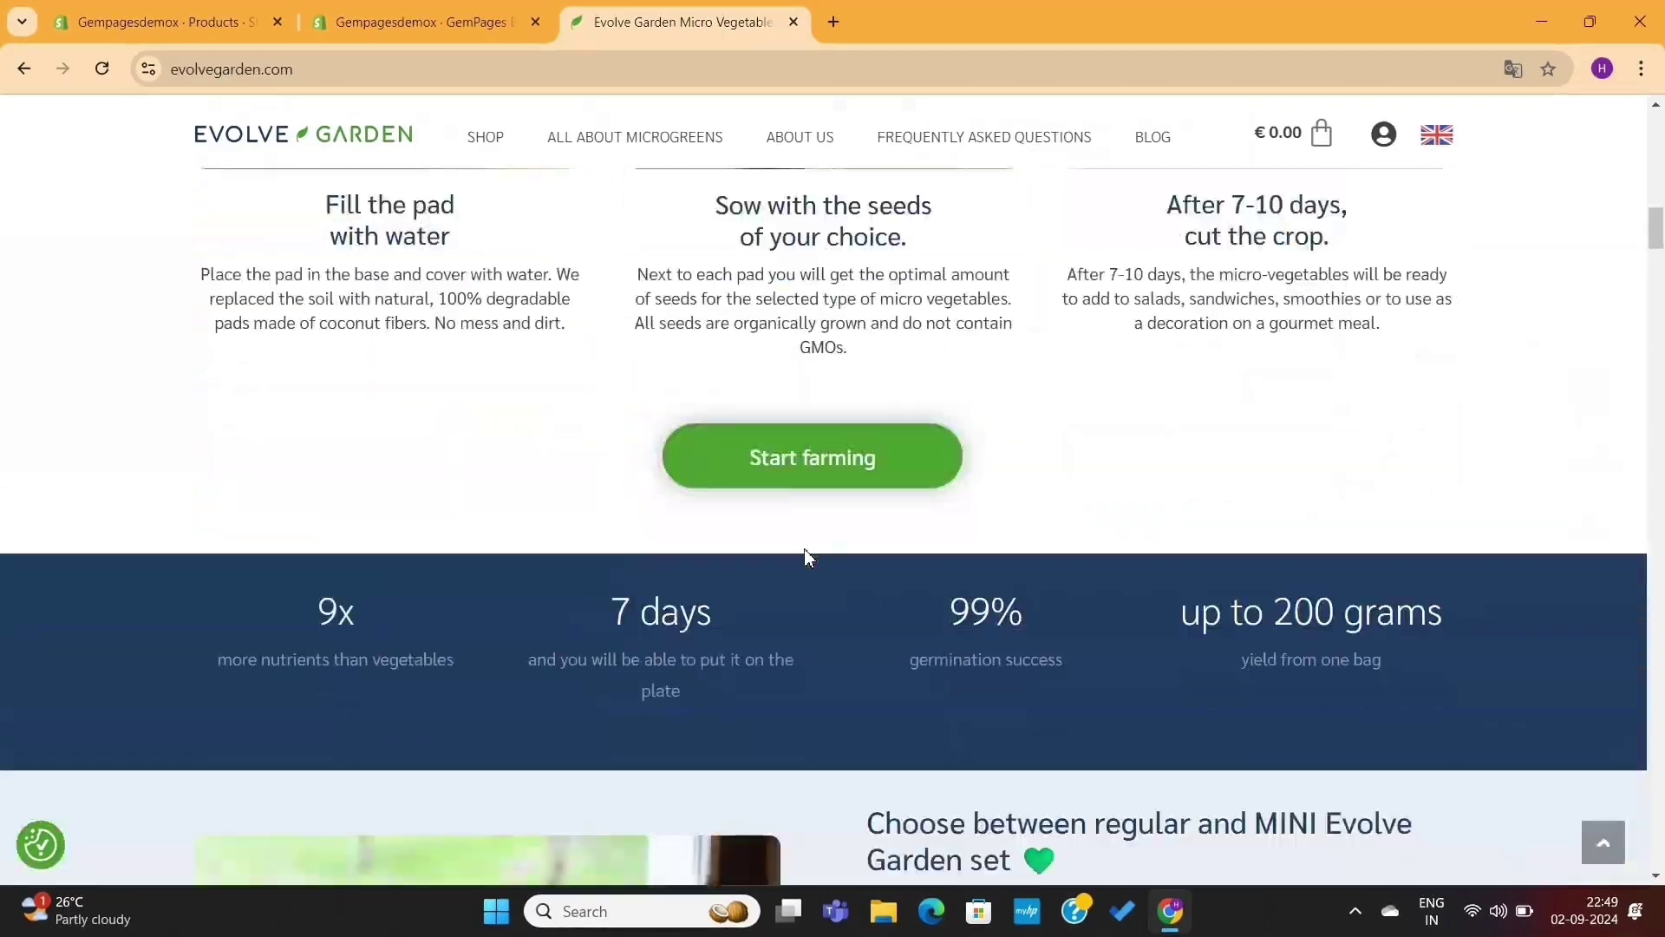
scroll(808, 550, "down", 20)
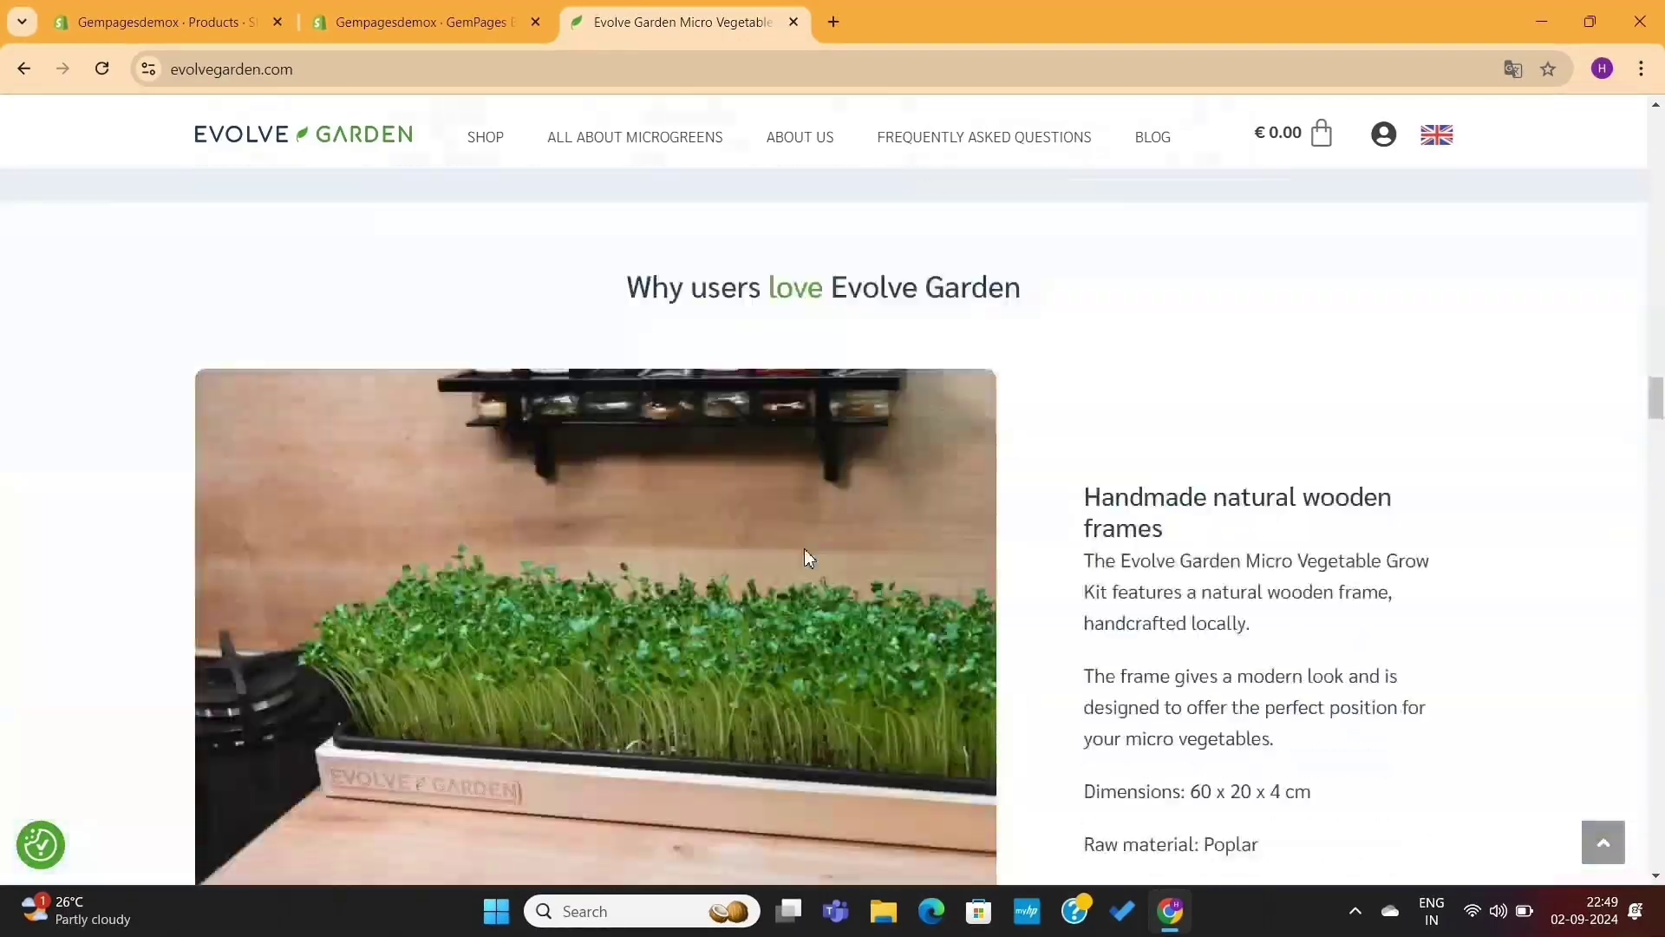
scroll(808, 555, "down", 20)
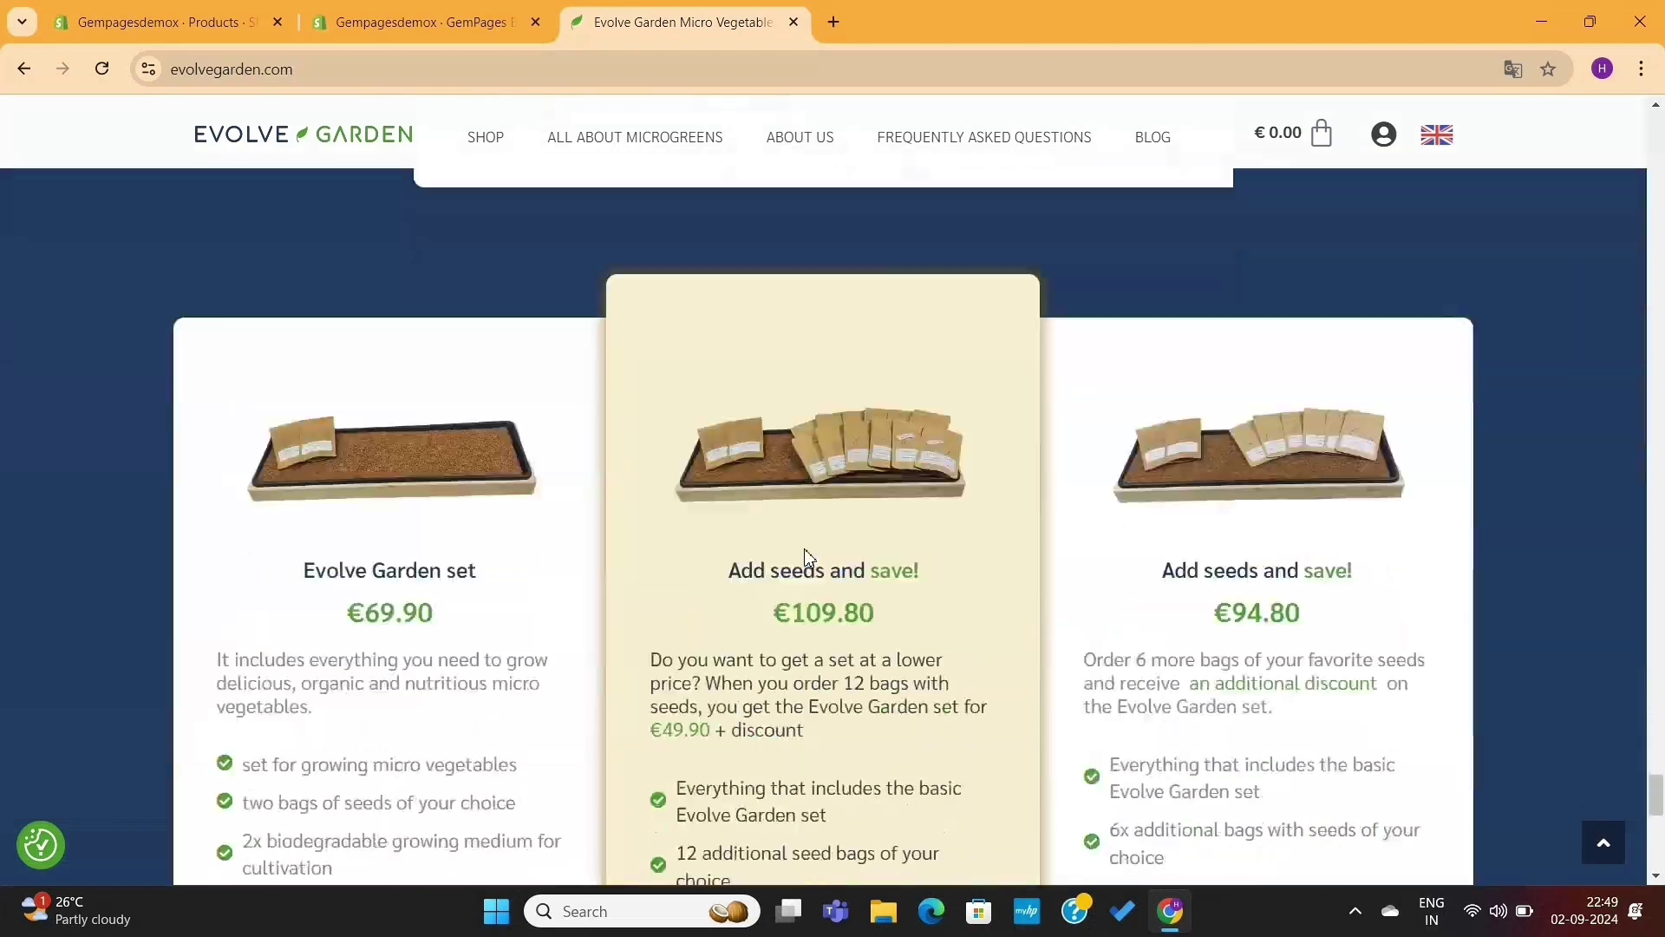
scroll(807, 557, "up", 5)
scroll(807, 557, "up", 20)
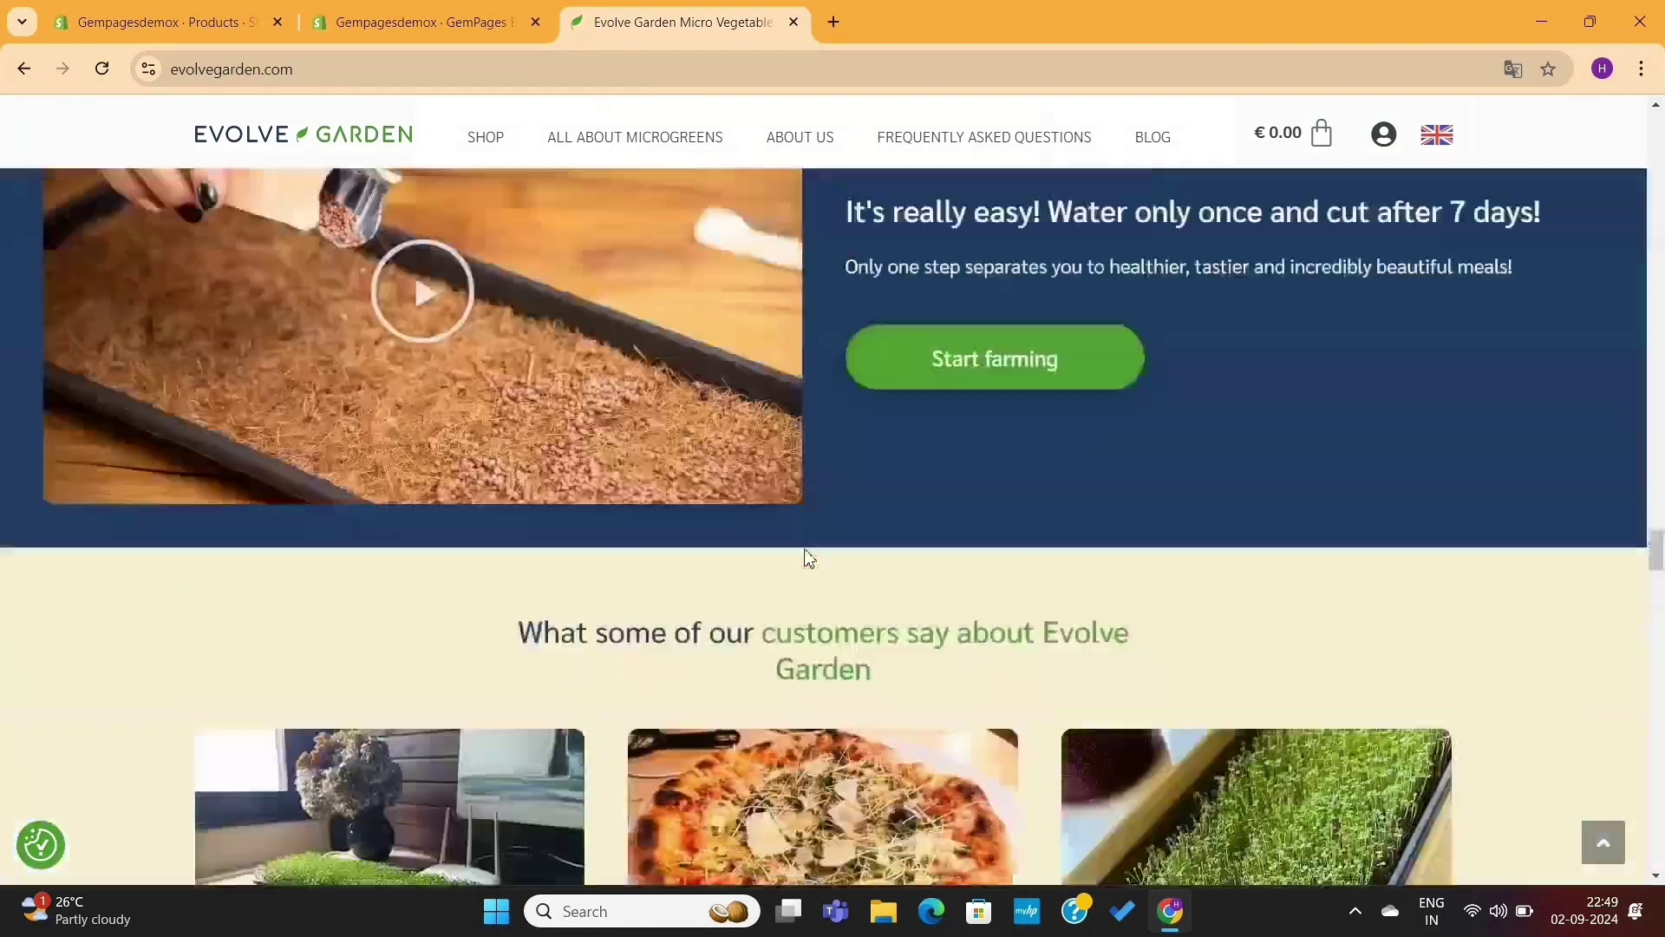
scroll(807, 556, "up", 20)
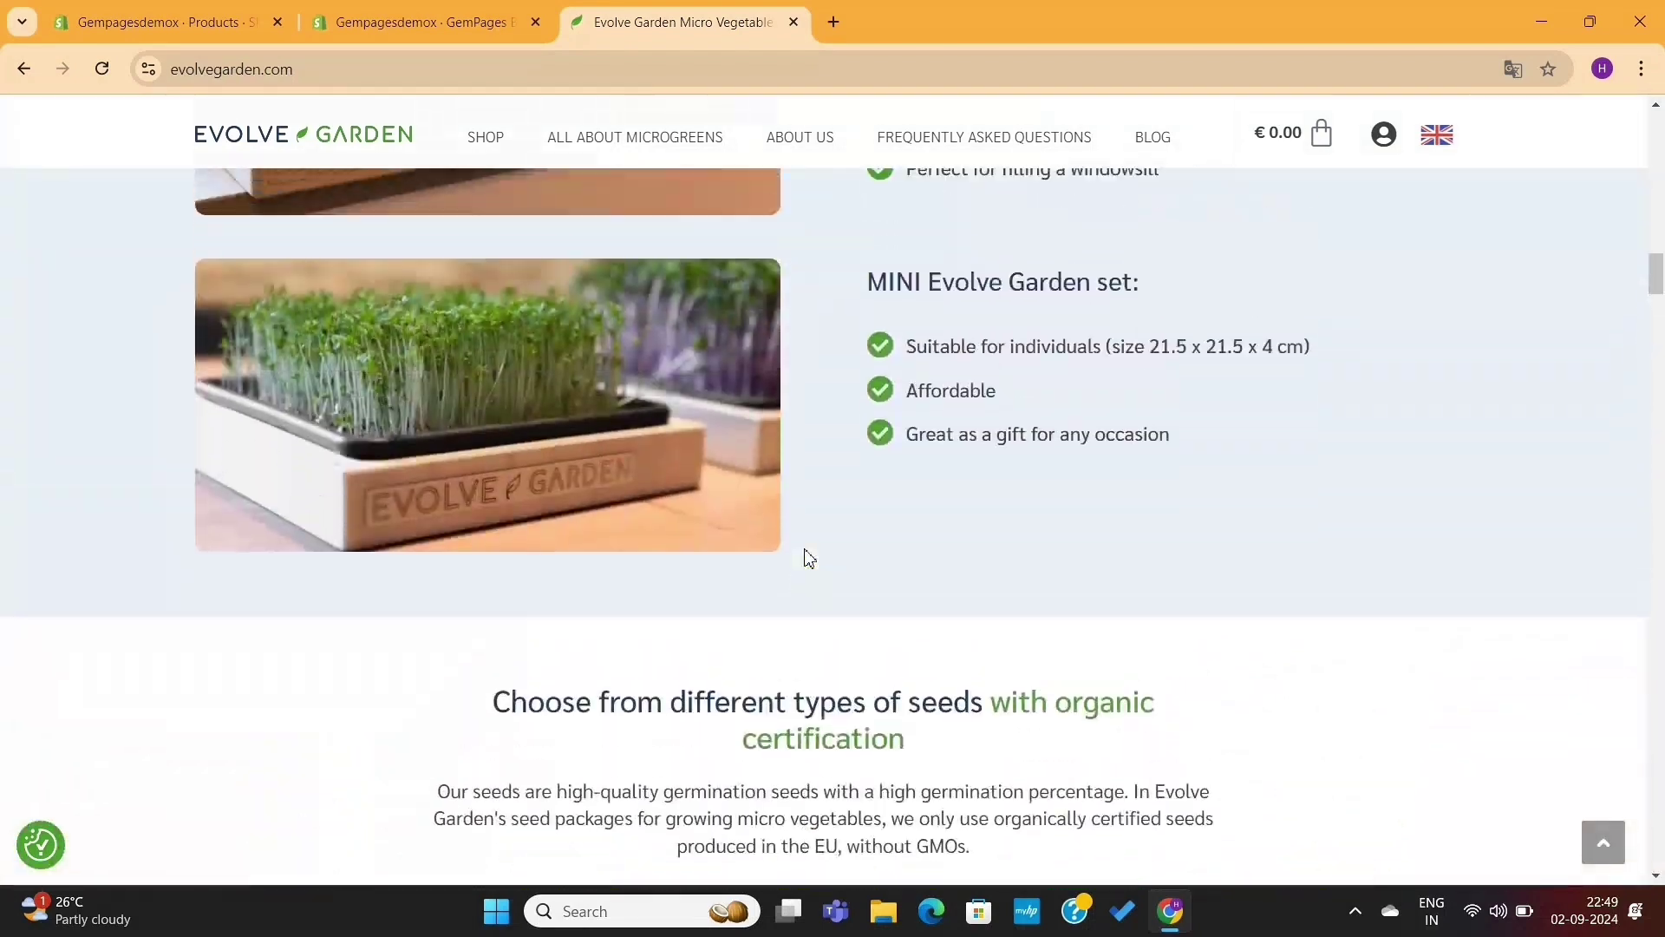
scroll(808, 551, "up", 7)
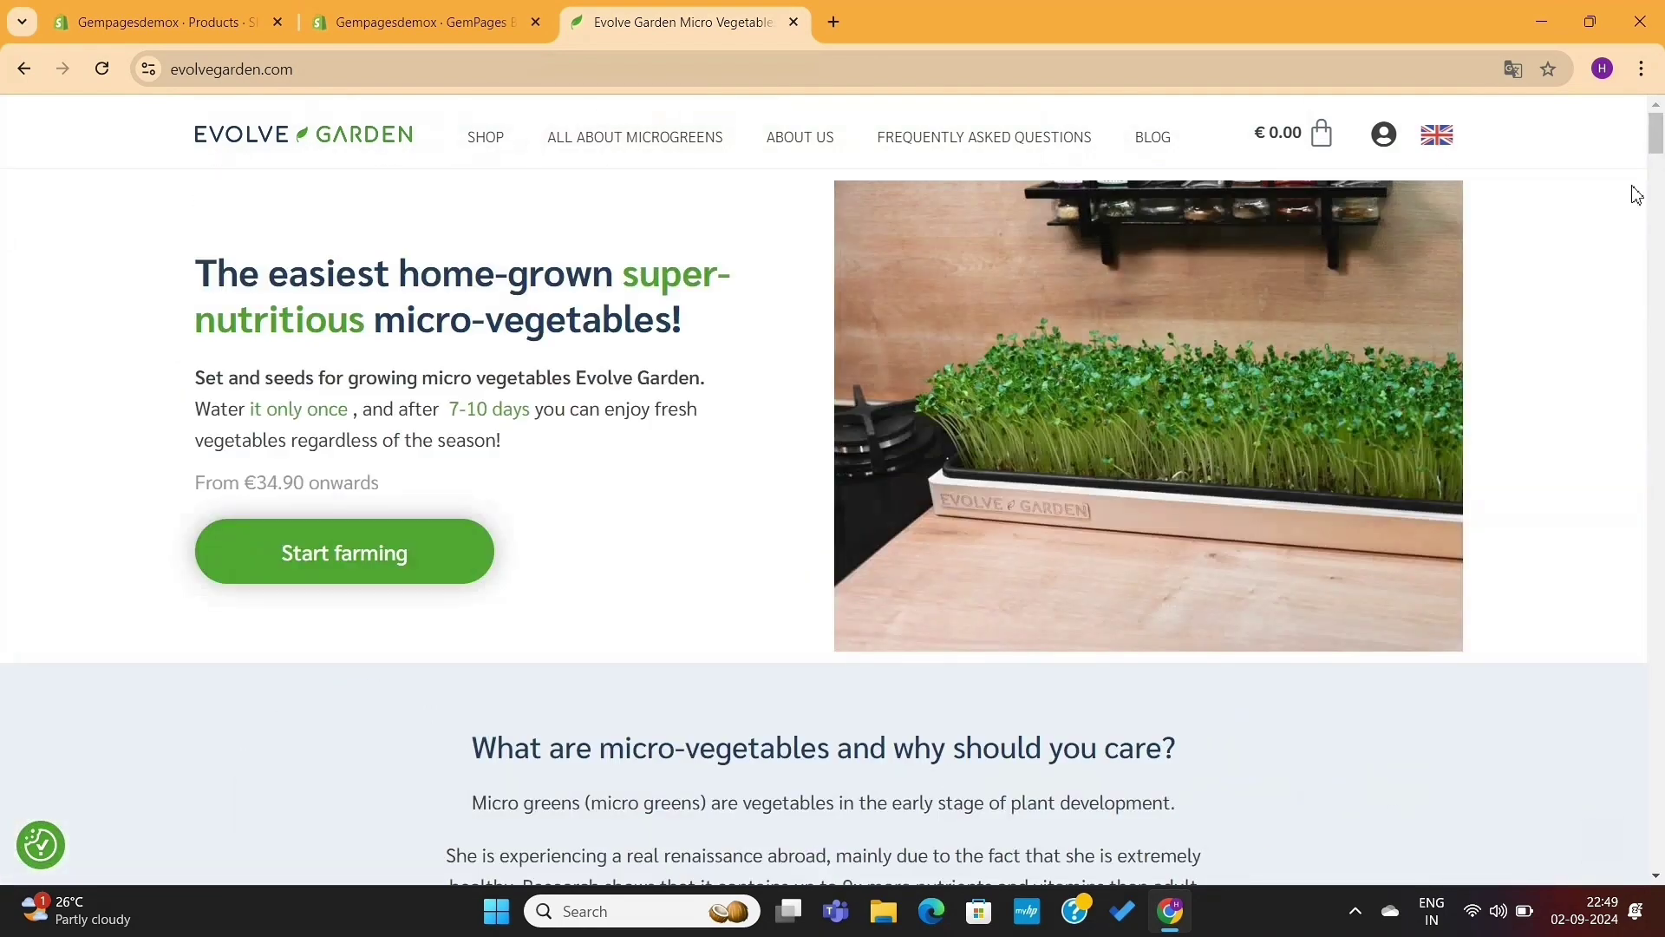
Scroll through the captured Slovenian evolvegarden.com preview with All sections selected
left_click_drag(1656, 139, 1642, 837)
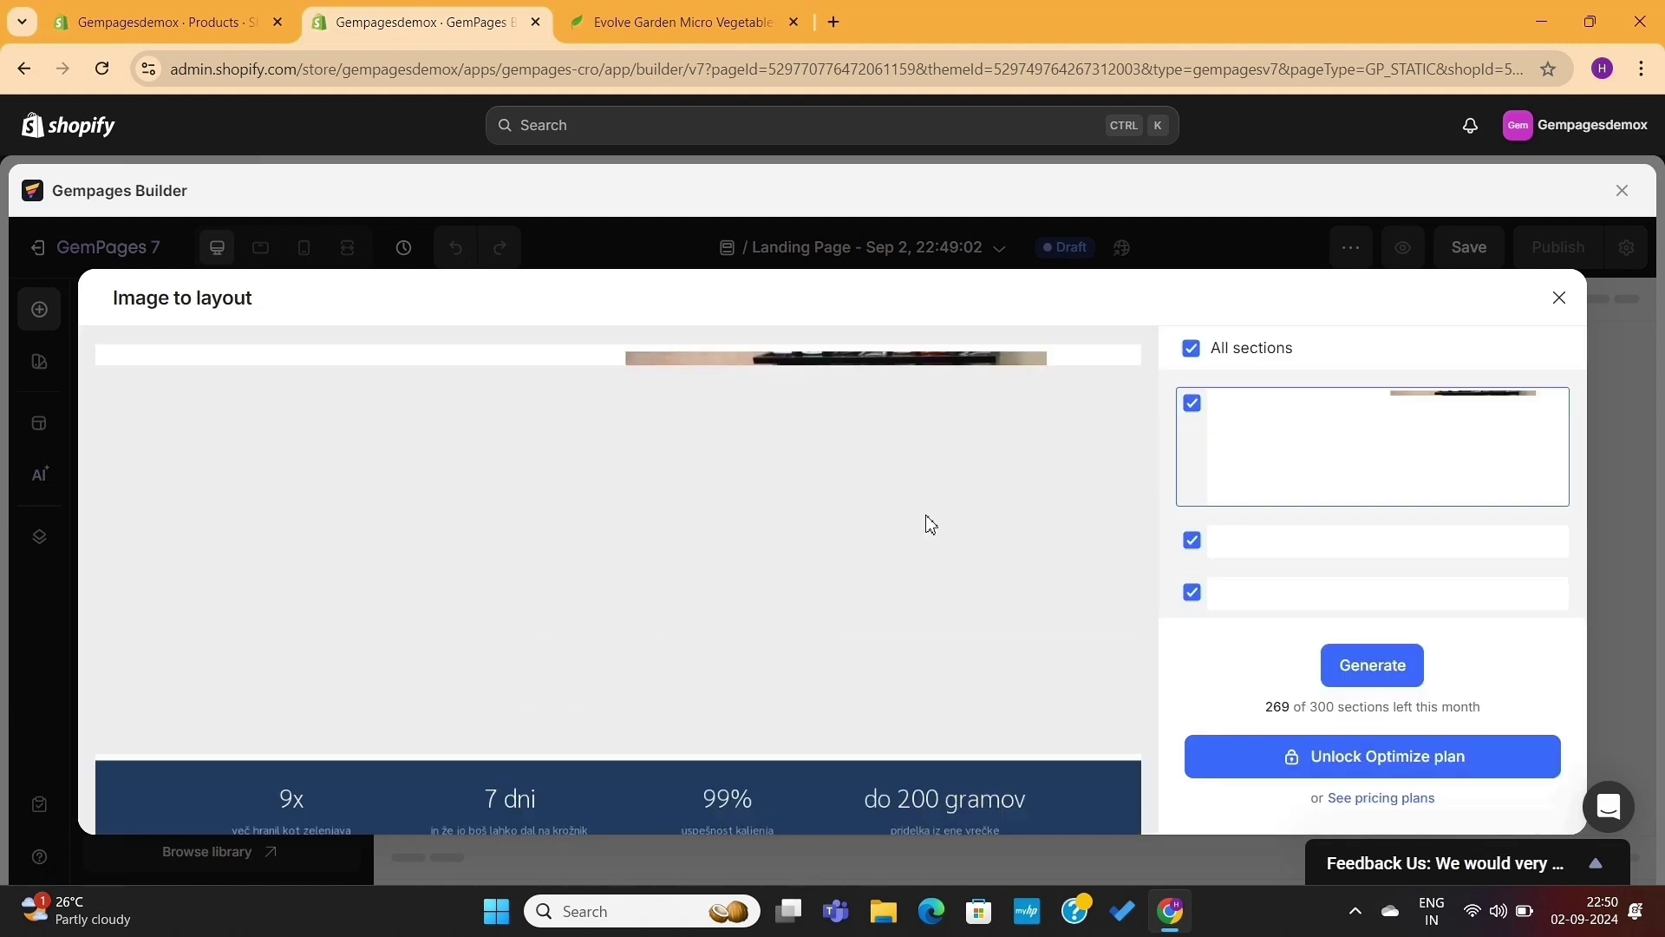
scroll(665, 679, "down", 15)
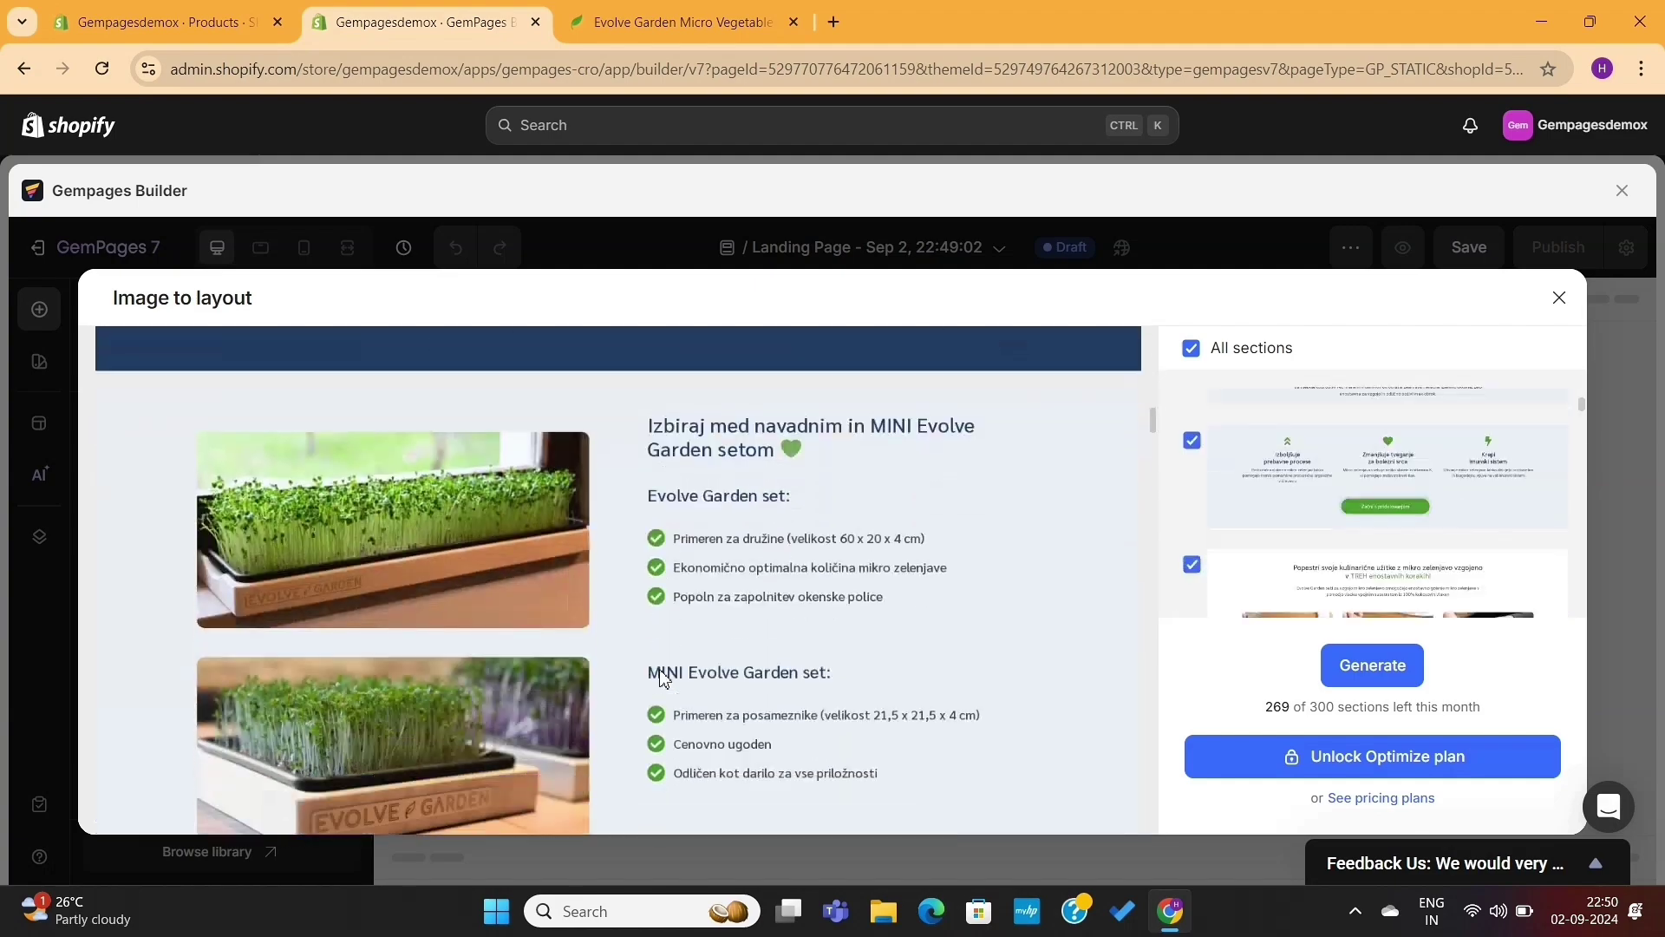
scroll(664, 678, "down", 15)
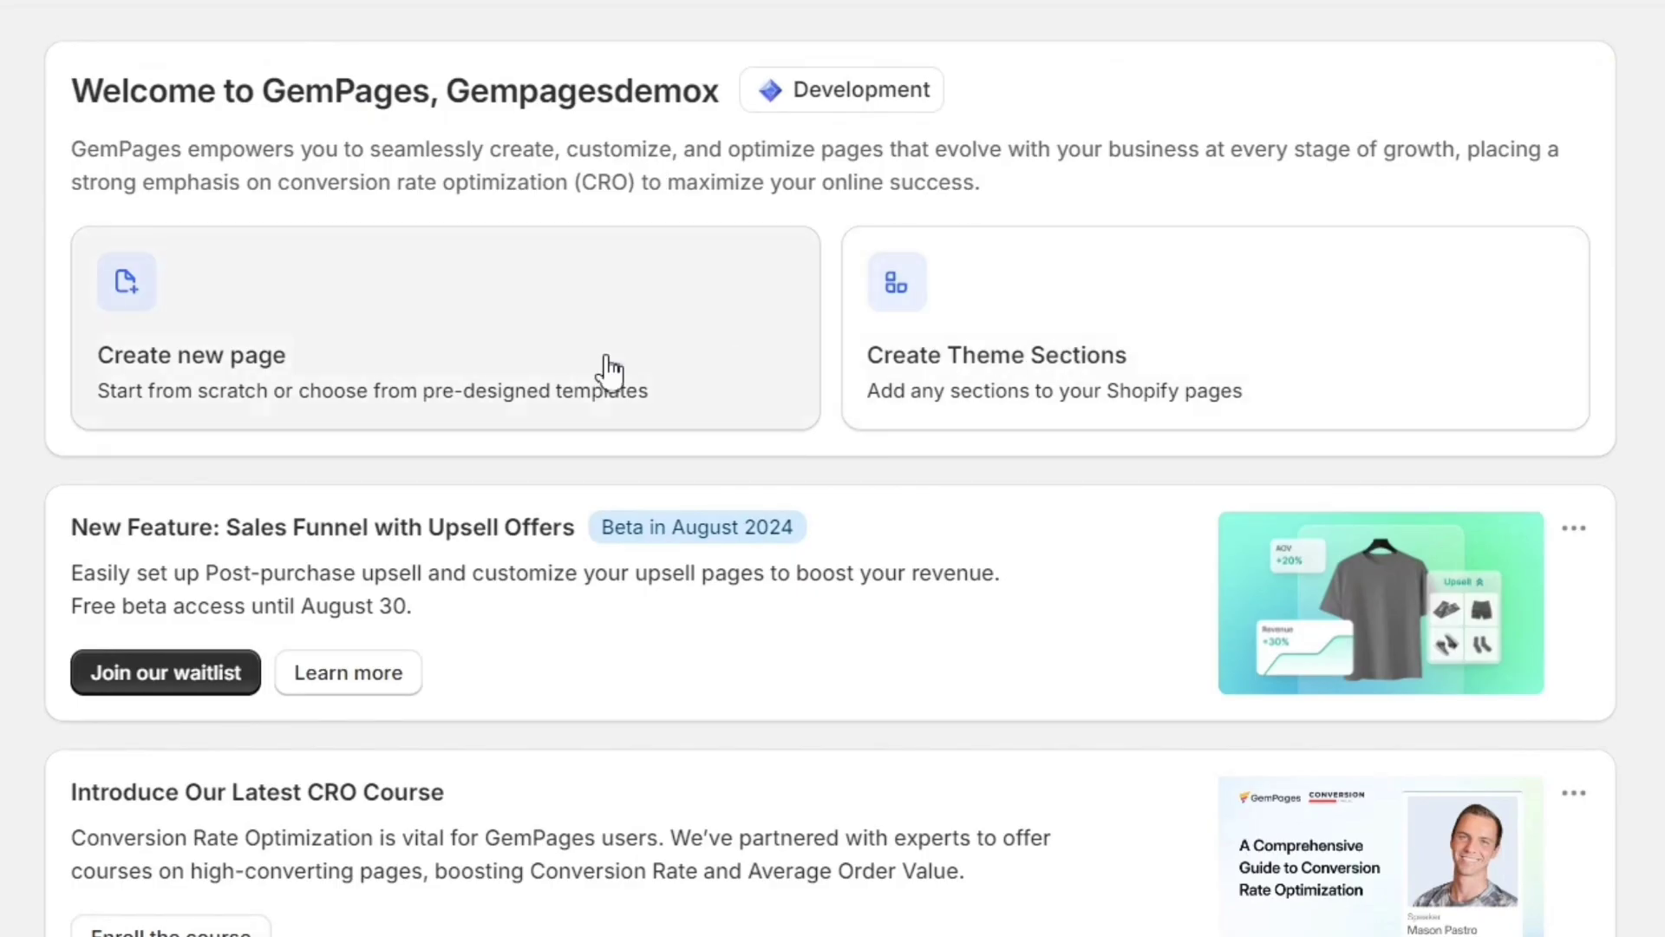
Start a new blank Home Page from scratch from the welcome page
left_click(611, 372)
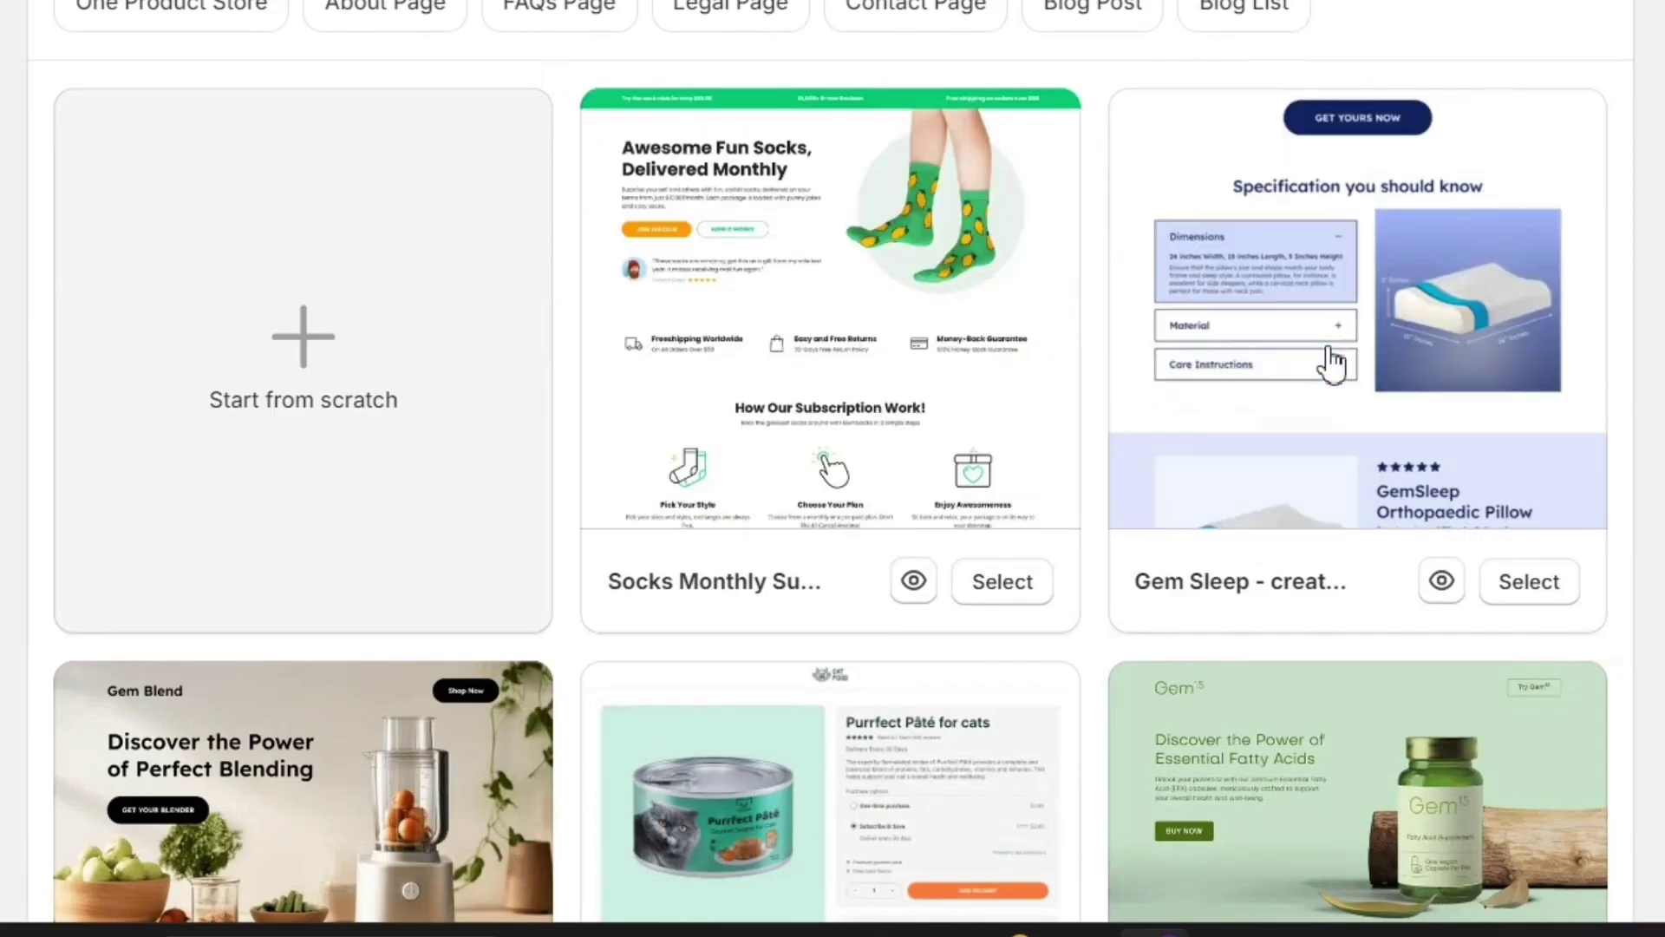
scroll(486, 643, "down", 5)
scroll(1226, 167, "up", 5)
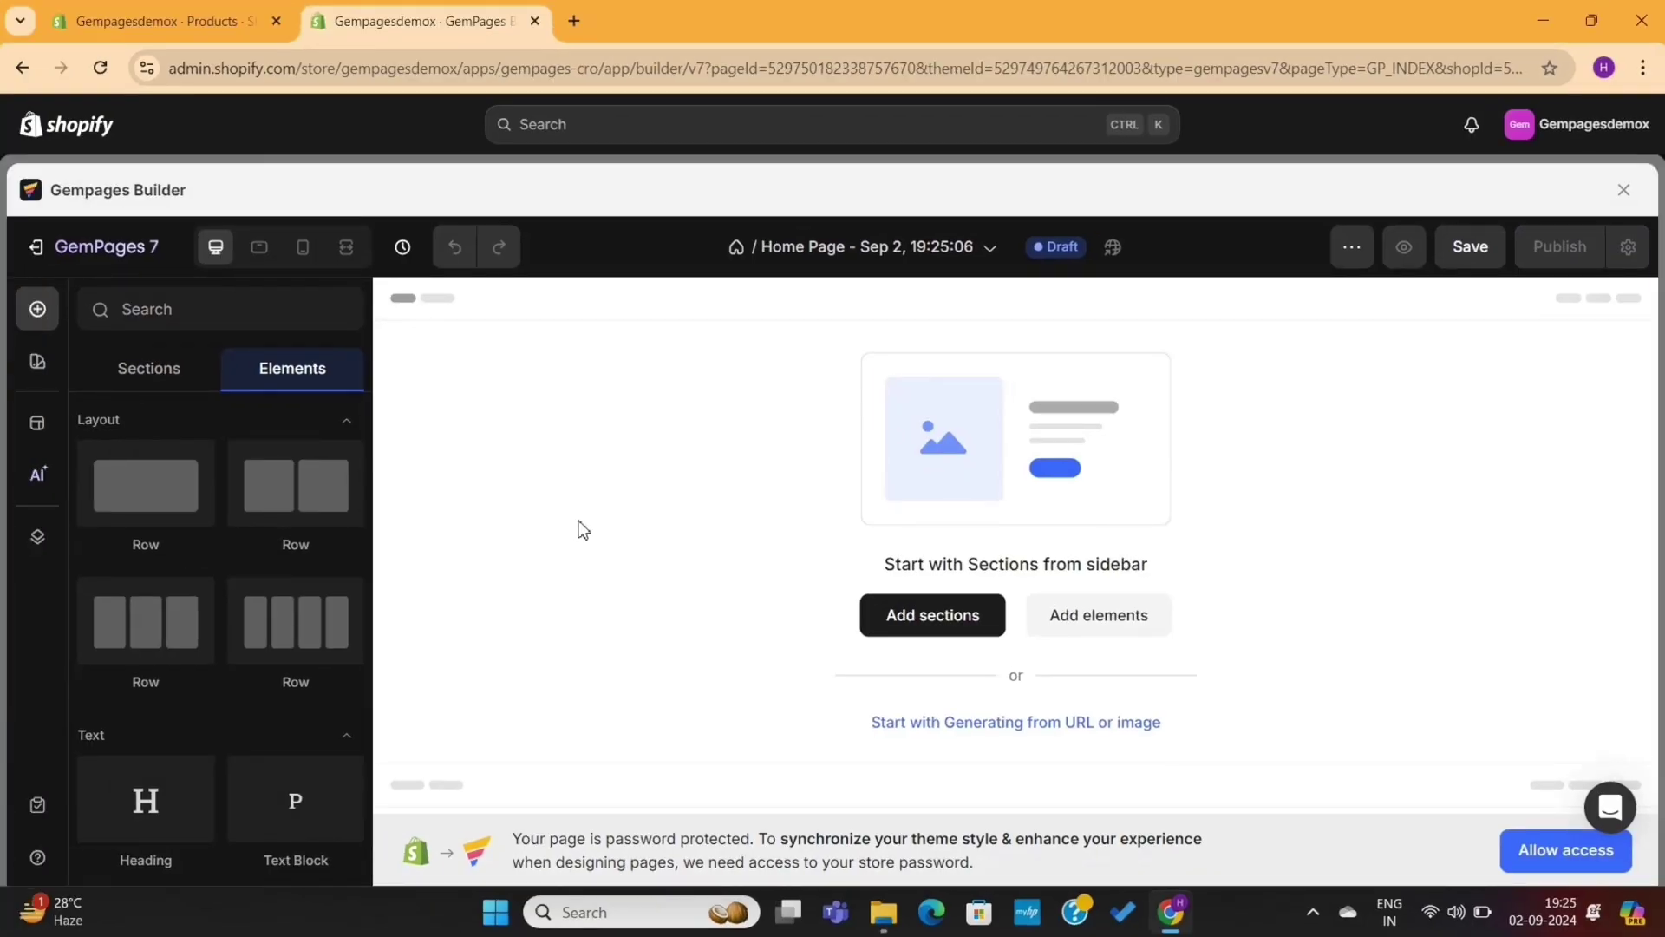